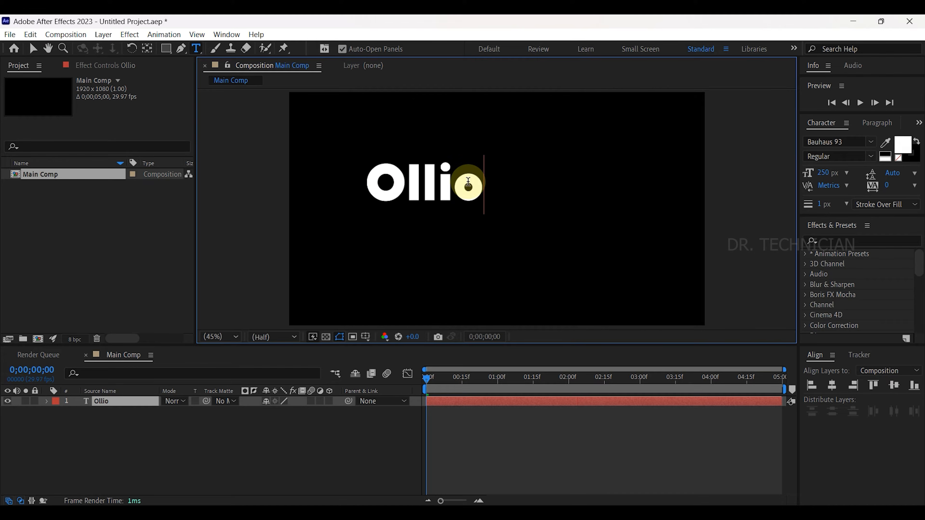
# Center the Ollio text layer horizontally and vertically in the composition and create shapes from the text.
pyautogui.click(832, 386)
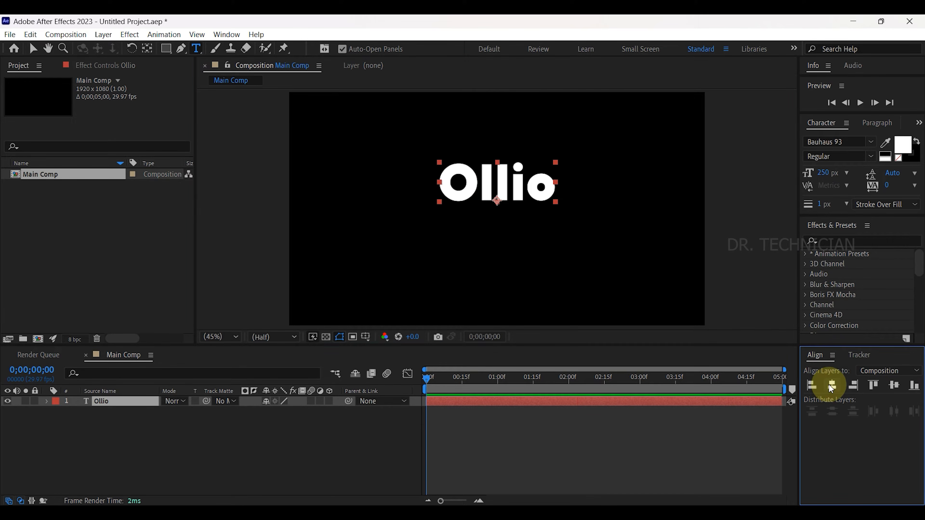
pyautogui.click(894, 386)
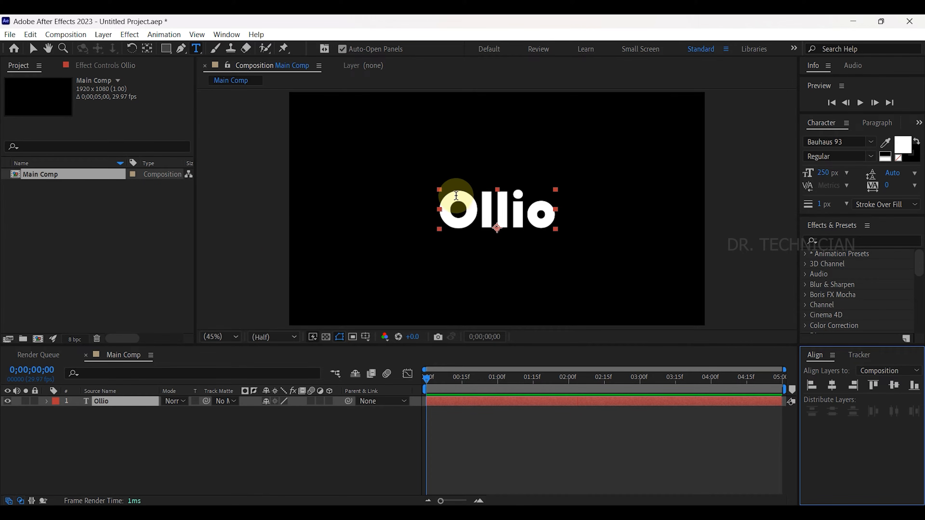
pyautogui.click(145, 414)
pyautogui.click(116, 400)
pyautogui.rightClick(117, 403)
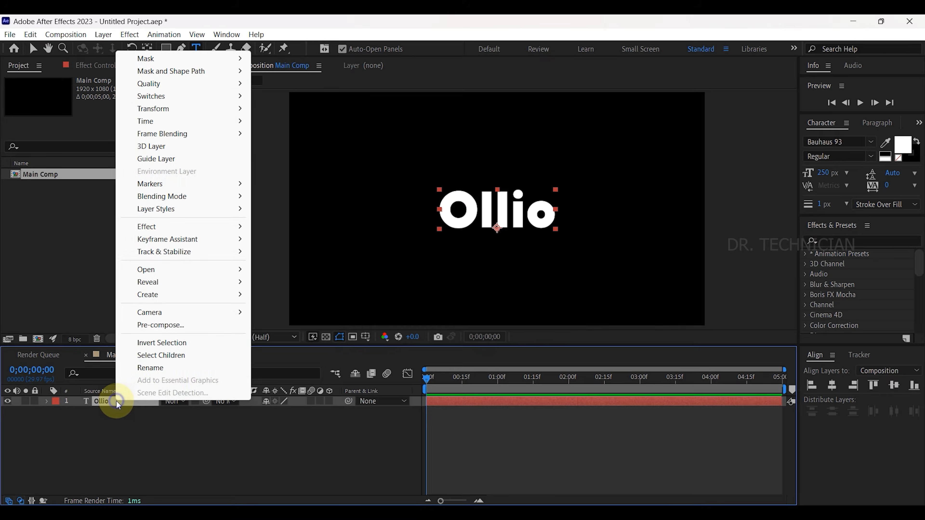
pyautogui.moveTo(169, 298)
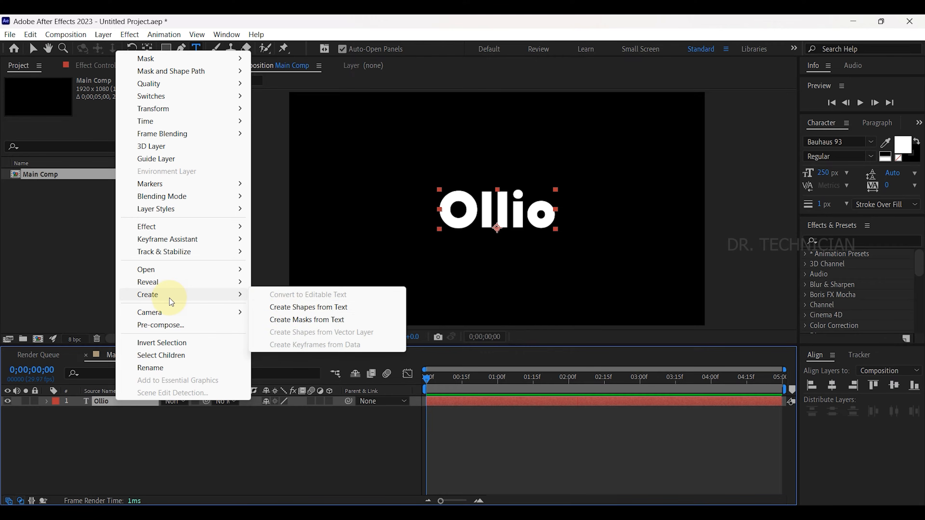
pyautogui.click(318, 309)
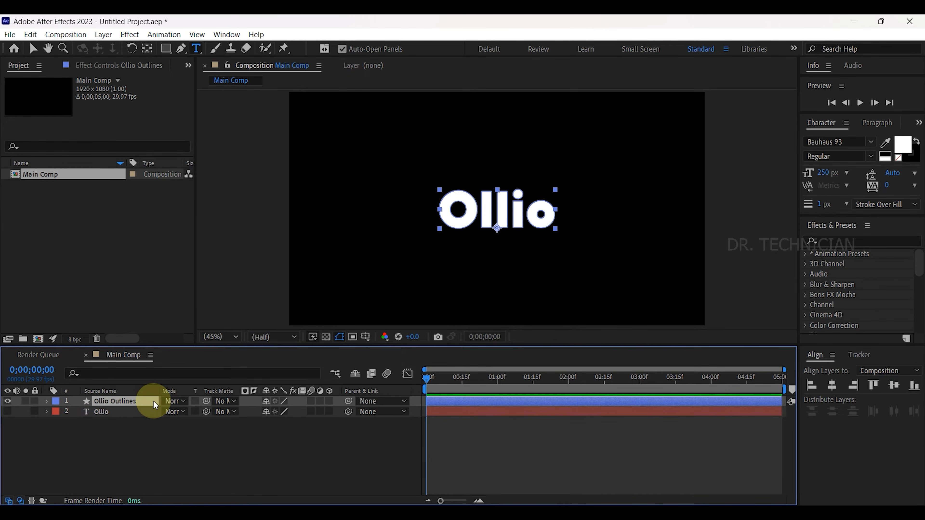
# Check the letter groups inside the Ollio Outlines layer and duplicate the layer five times.
pyautogui.click(45, 401)
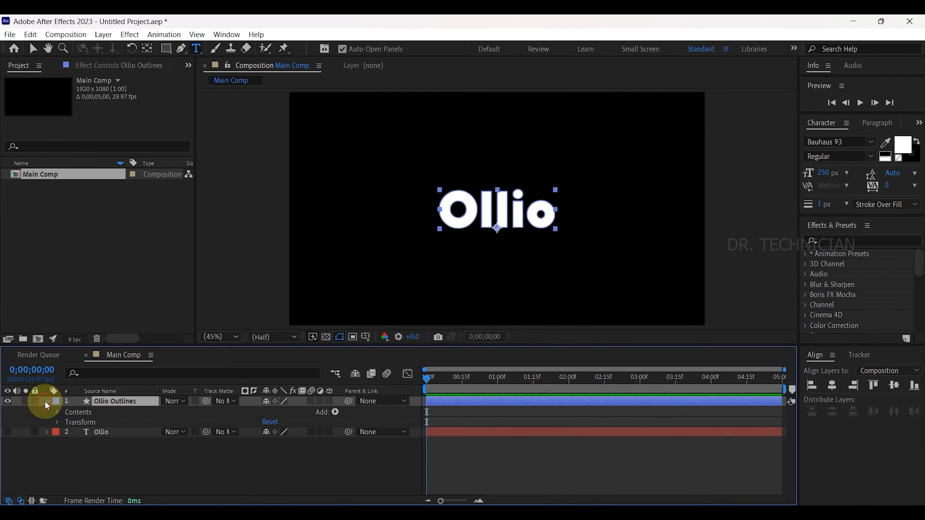
pyautogui.click(57, 412)
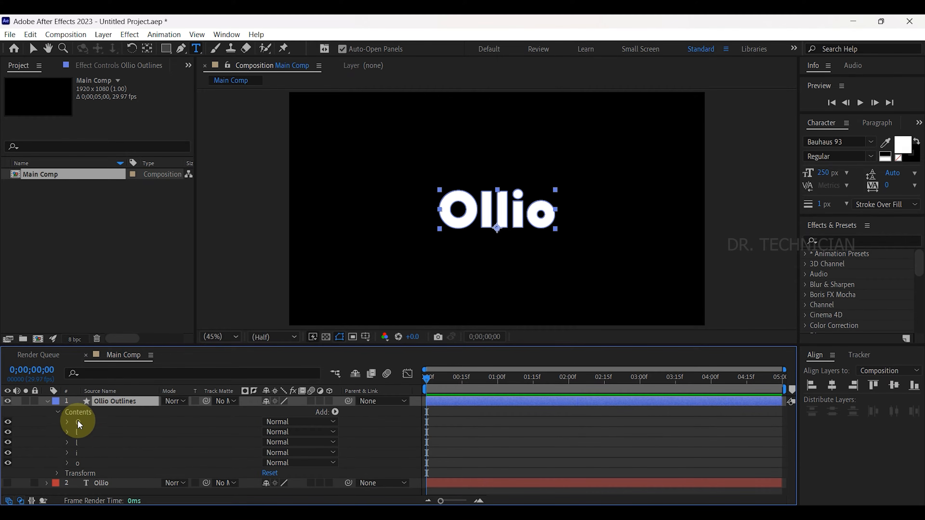
pyautogui.click(57, 413)
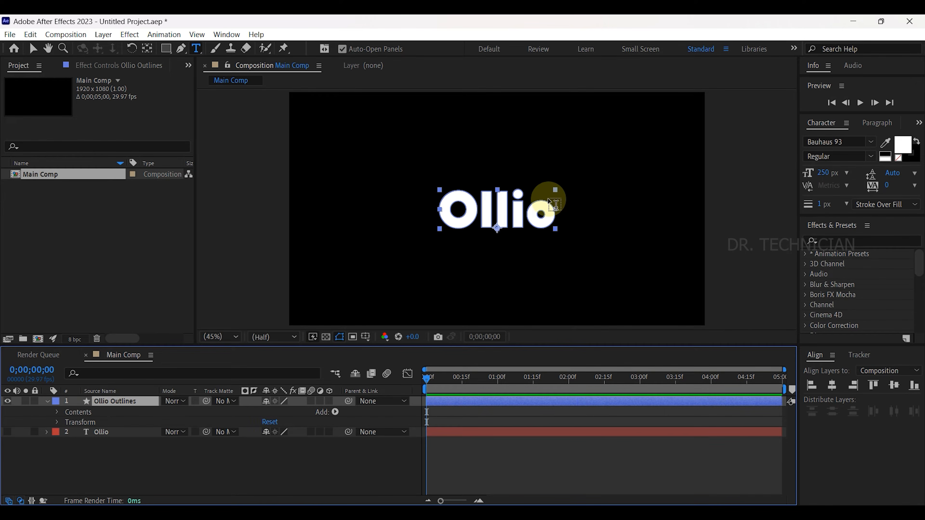
pyautogui.click(48, 401)
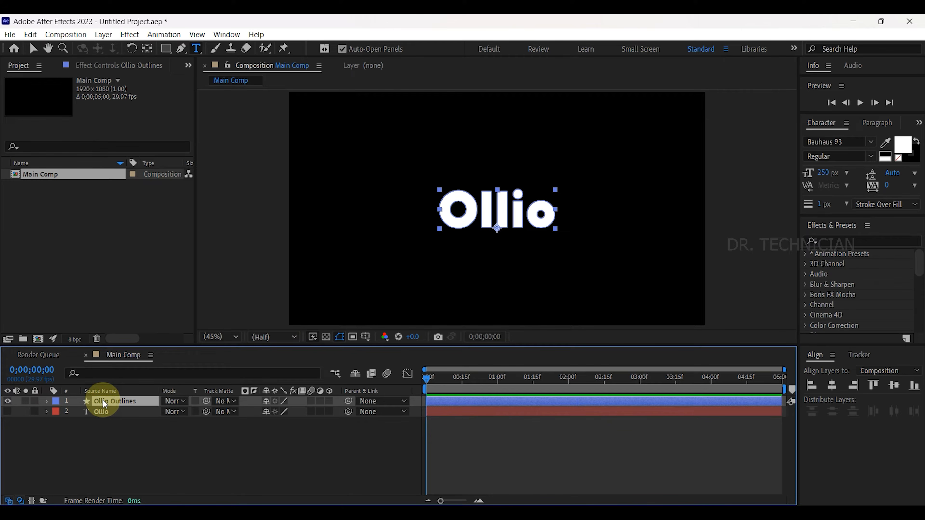
pyautogui.hotkey('ctrl', 'd')
pyautogui.hotkey('ctrl', 'd')
pyautogui.hotkey('ctrl', 'd')
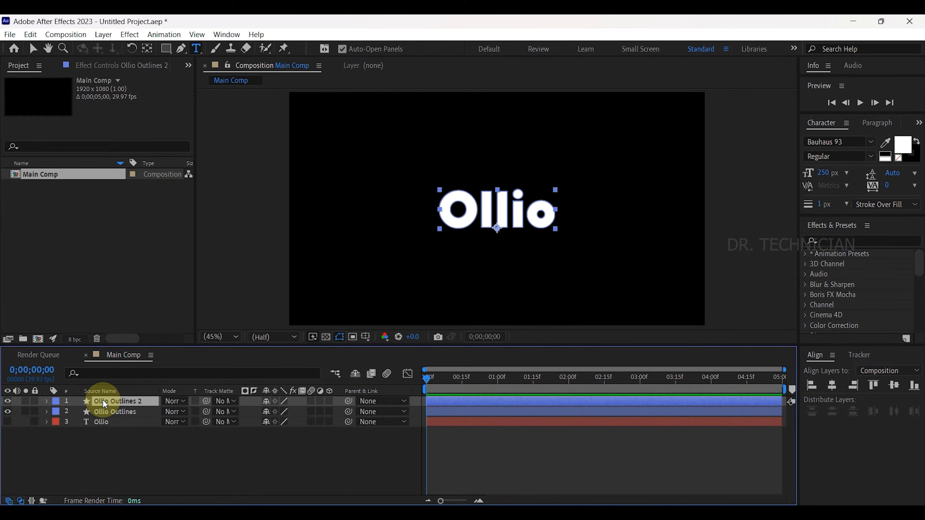
pyautogui.hotkey('ctrl', 'd')
pyautogui.hotkey('ctrl', 'd')
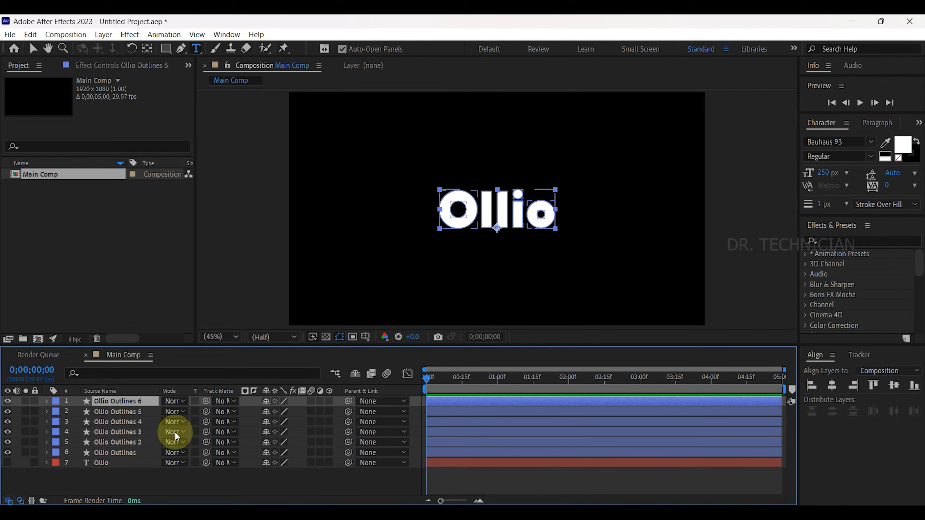
# Rename Ollio Outlines to O, Ollio Outlines 2 to L, and Ollio Outlines 3 to L2.
pyautogui.click(140, 453)
pyautogui.press('Return')
pyautogui.write('O')
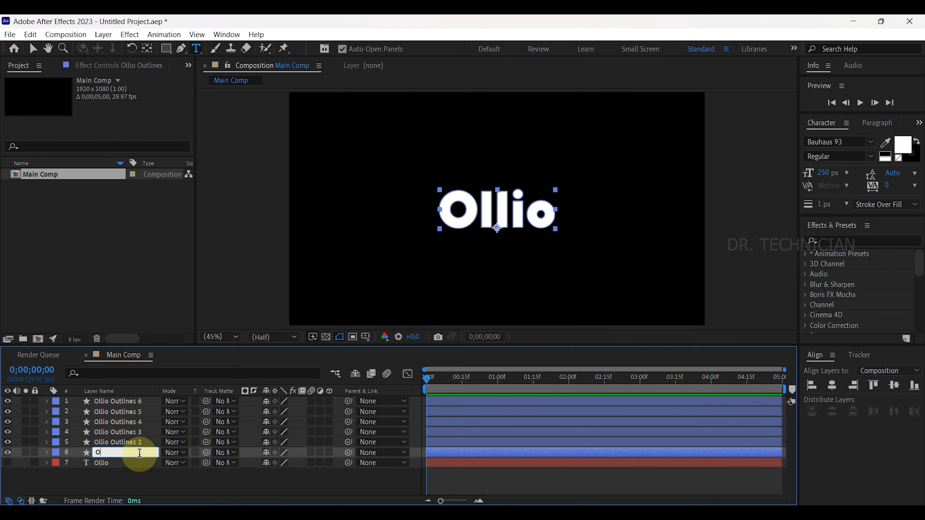
pyautogui.click(122, 441)
pyautogui.press('Return')
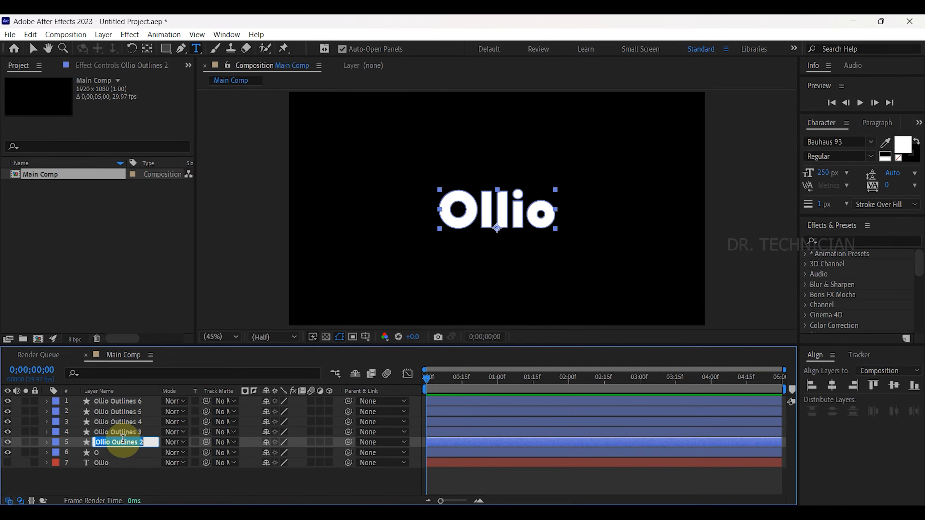
pyautogui.write('L')
pyautogui.click(116, 434)
pyautogui.press('Return')
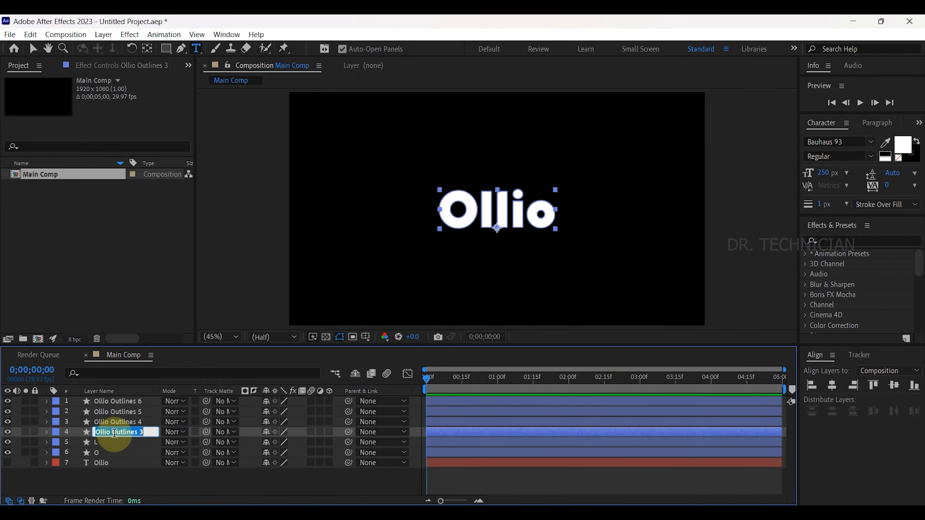
pyautogui.write('L2')
# Rename Ollio Outlines 4 to I, Ollio Outlines 5 to Dot, and Ollio Outlines 6 to O2.
pyautogui.click(110, 422)
pyautogui.press('Return')
pyautogui.write('I')
pyautogui.click(129, 414)
pyautogui.press('Return')
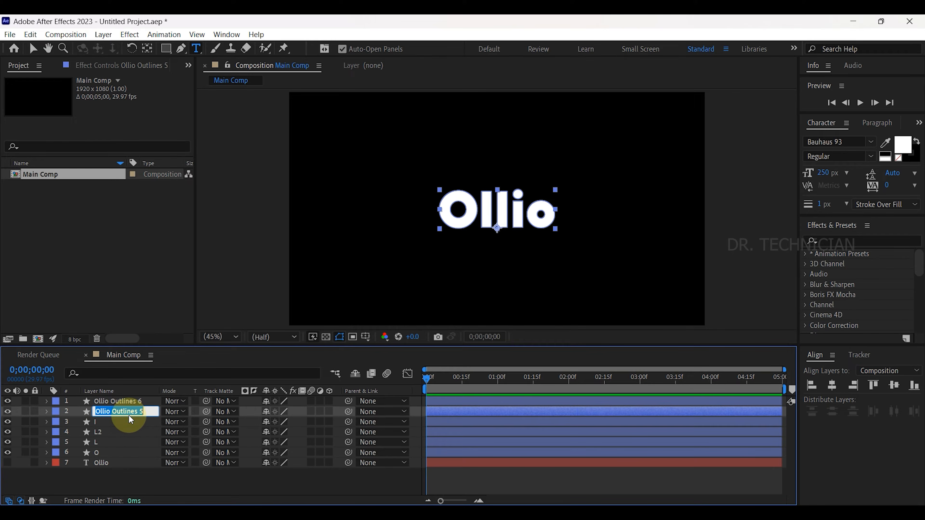
pyautogui.write('Dot')
pyautogui.click(129, 403)
pyautogui.press('Return')
pyautogui.write('O2')
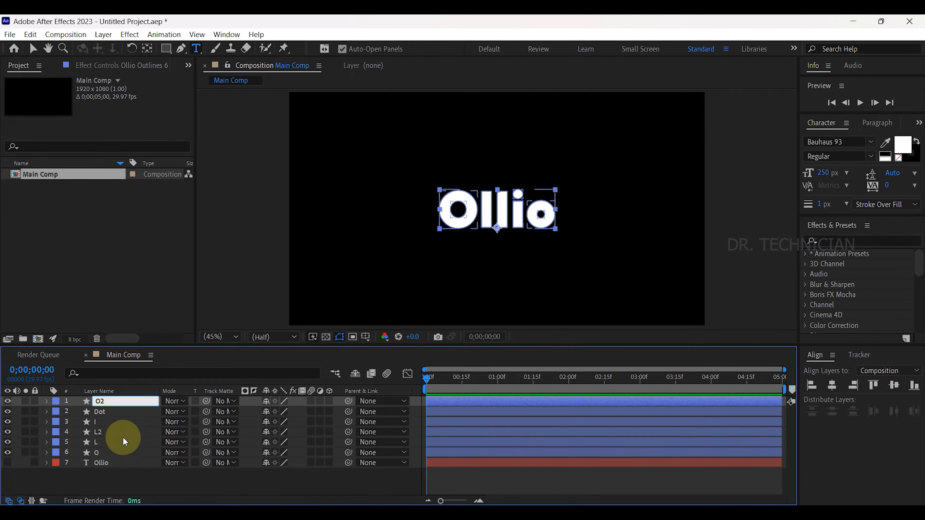
pyautogui.click(123, 441)
# Delete every letter group except the capital O from the O layer's contents and solo that layer.
pyautogui.click(98, 455)
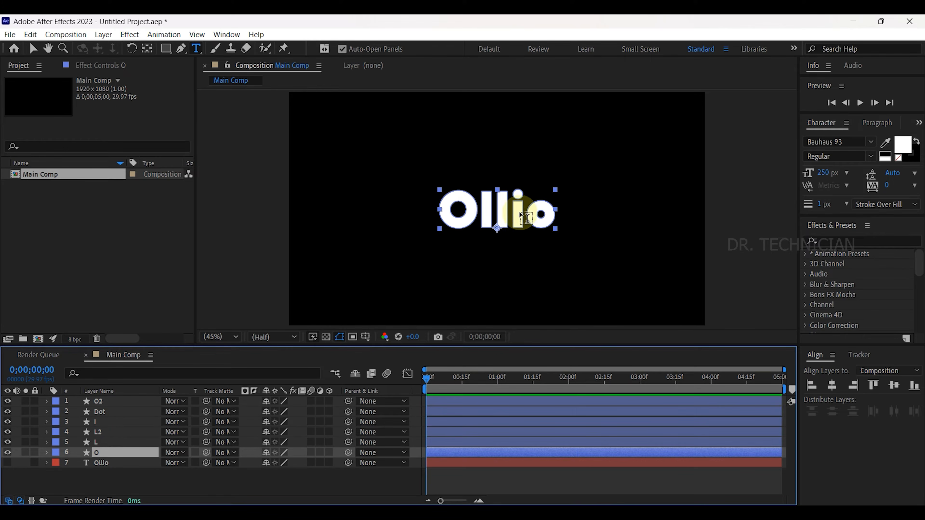
pyautogui.click(47, 452)
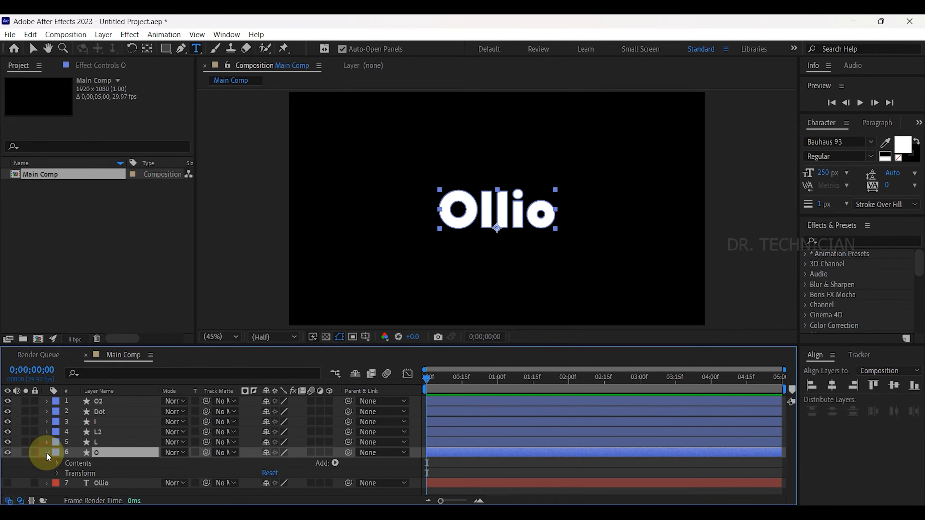
pyautogui.click(57, 462)
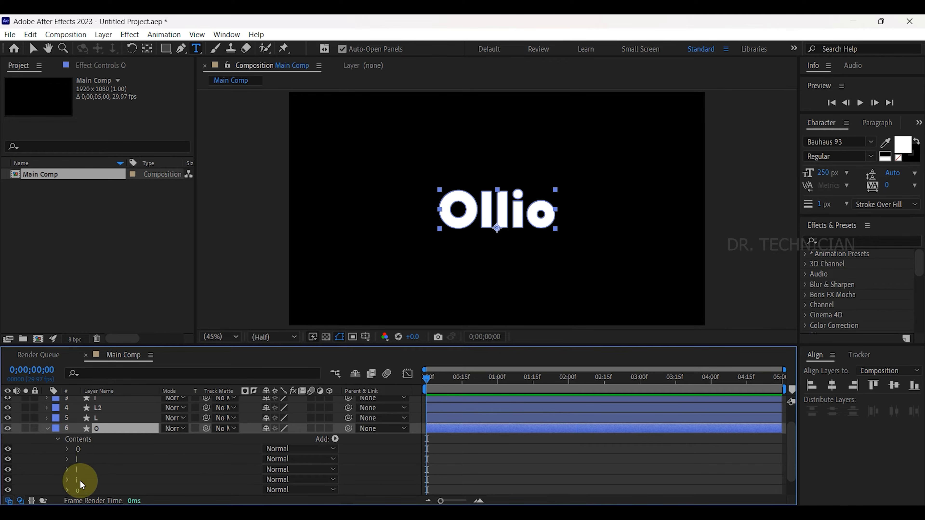
pyautogui.scroll(-2, 87, 458)
pyautogui.click(81, 439)
pyautogui.hotkey('ctrl', 'a')
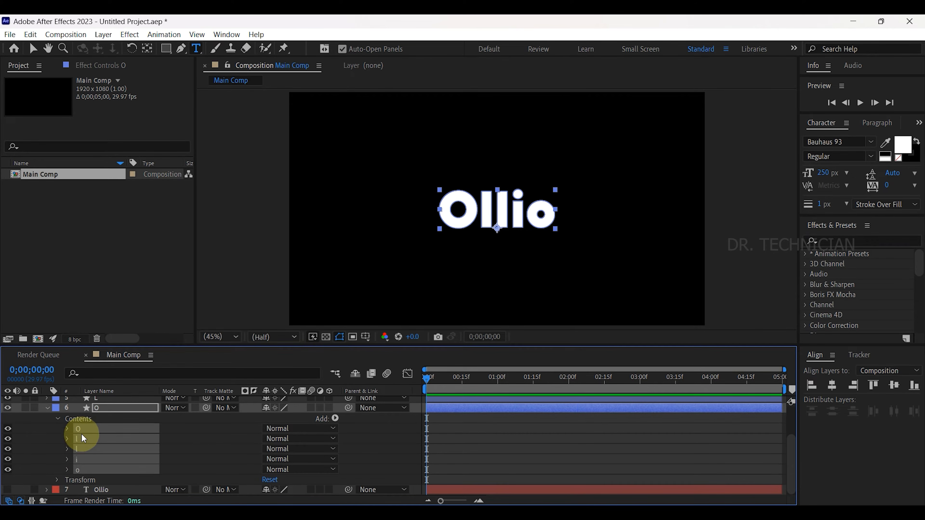
pyautogui.keyDown('ctrl'); pyautogui.click(81, 431); pyautogui.keyUp('ctrl')
pyautogui.press('Delete')
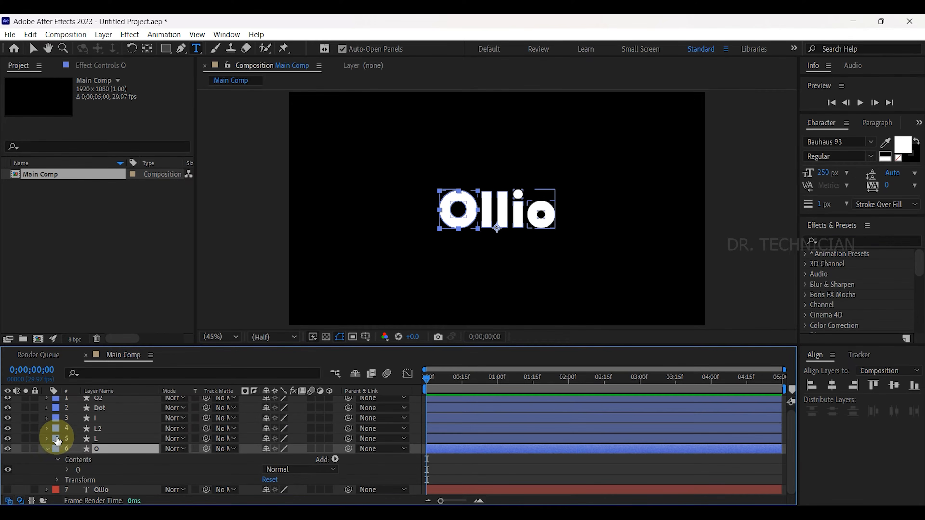
pyautogui.click(25, 449)
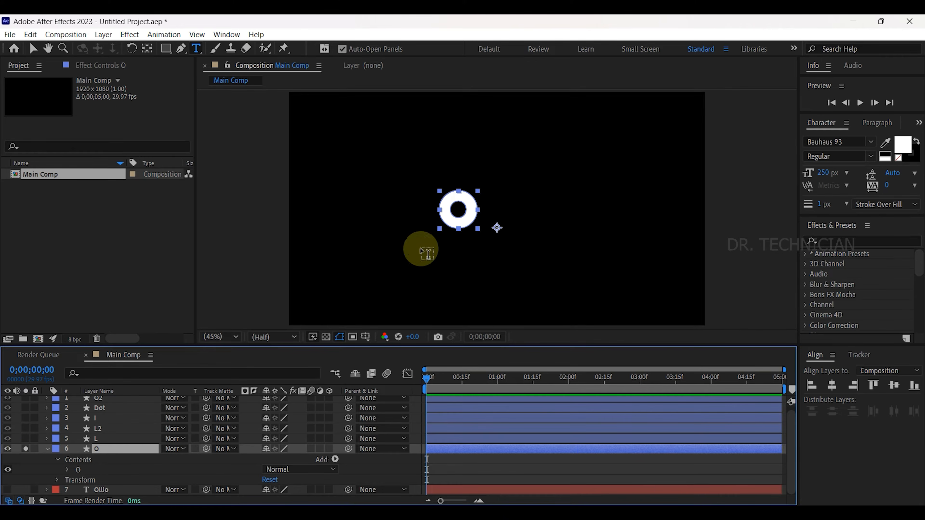
# Delete every letter group except the first l from the L layer's contents and solo that layer.
pyautogui.click(47, 439)
pyautogui.click(57, 450)
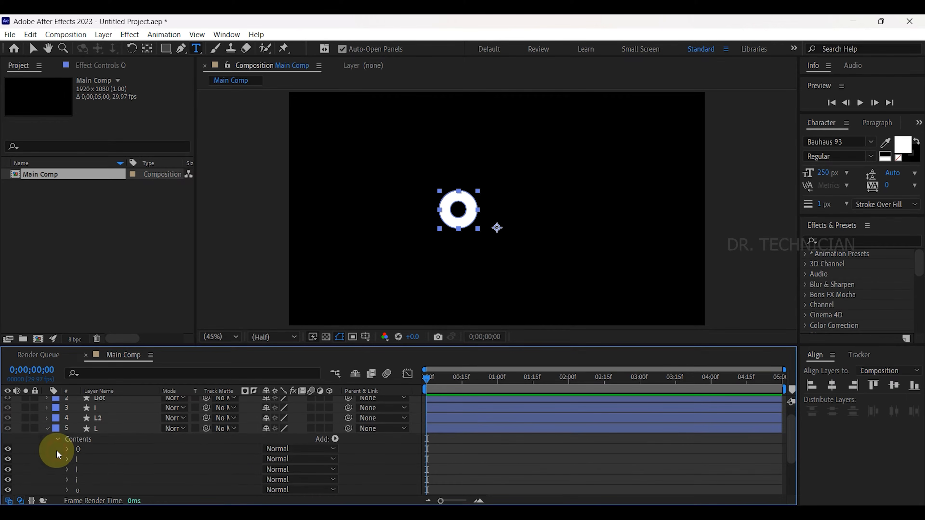
pyautogui.click(97, 469)
pyautogui.hotkey('ctrl', 'a')
pyautogui.keyDown('ctrl'); pyautogui.click(89, 462); pyautogui.keyUp('ctrl')
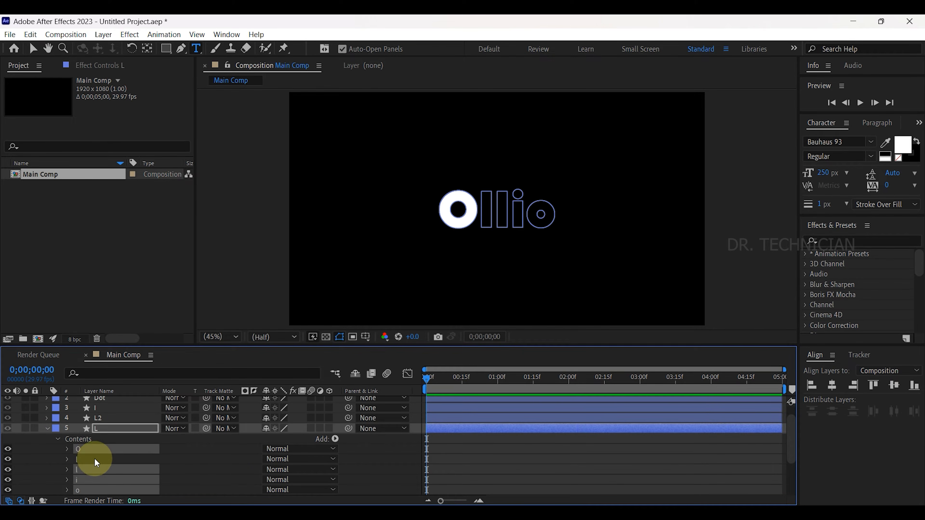
pyautogui.press('Delete')
pyautogui.click(26, 428)
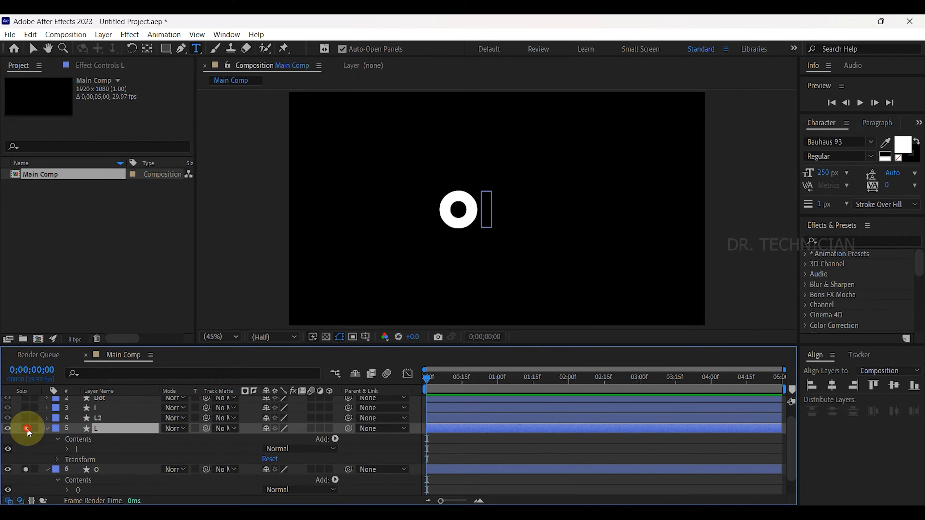
# Delete every letter group except the second l from the L2 layer's contents and solo that layer.
pyautogui.click(78, 418)
pyautogui.click(48, 418)
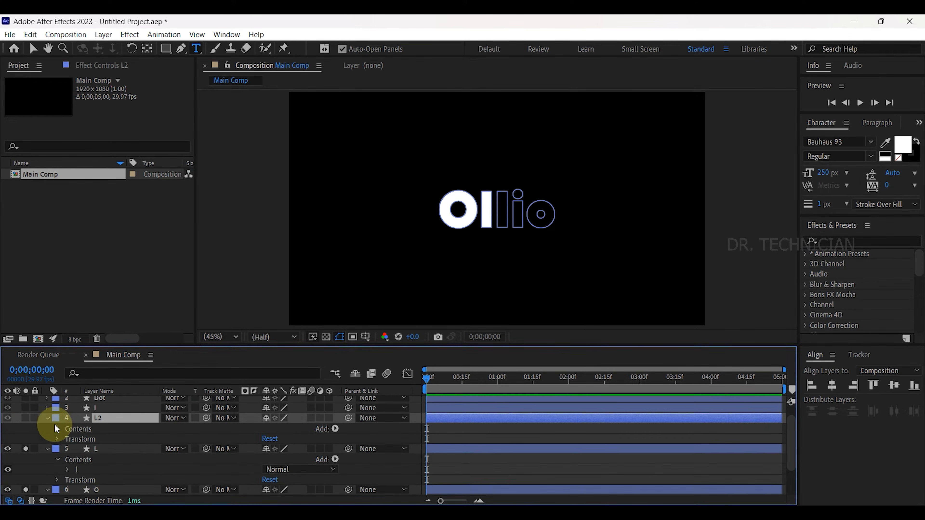
pyautogui.click(58, 428)
pyautogui.click(82, 449)
pyautogui.hotkey('ctrl', 'a')
pyautogui.keyDown('ctrl'); pyautogui.click(81, 459); pyautogui.keyUp('ctrl')
pyautogui.press('Delete')
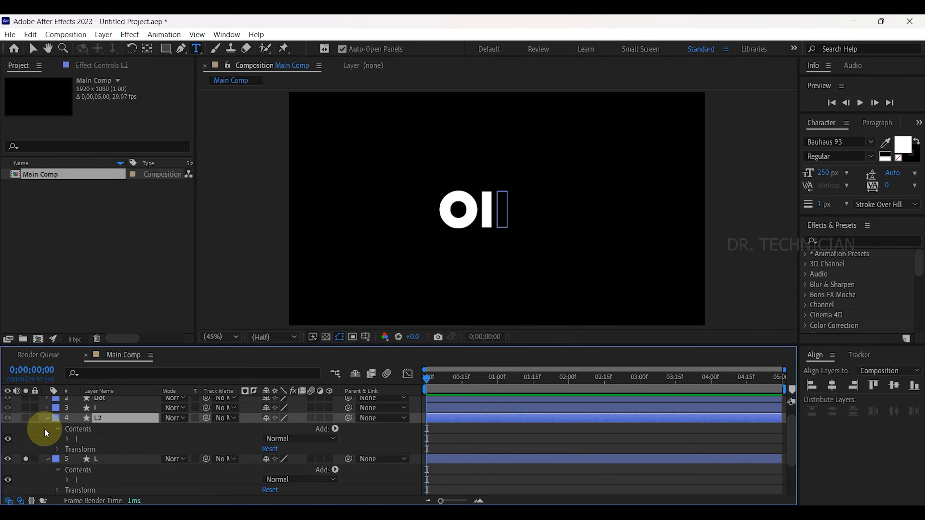
pyautogui.click(25, 418)
# Delete every letter group except the i from the I layer's contents.
pyautogui.click(47, 408)
pyautogui.click(58, 418)
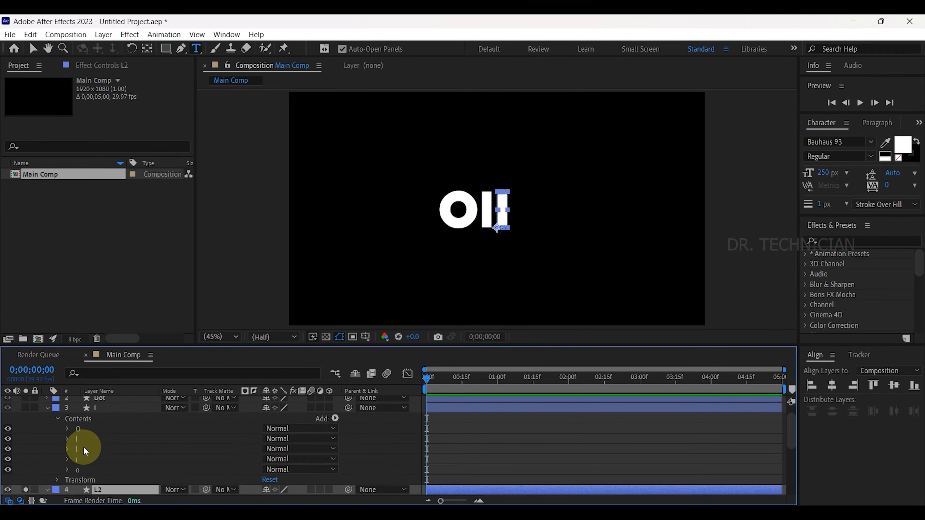
pyautogui.click(83, 449)
pyautogui.hotkey('ctrl', 'a')
pyautogui.keyDown('ctrl'); pyautogui.click(83, 460); pyautogui.keyUp('ctrl')
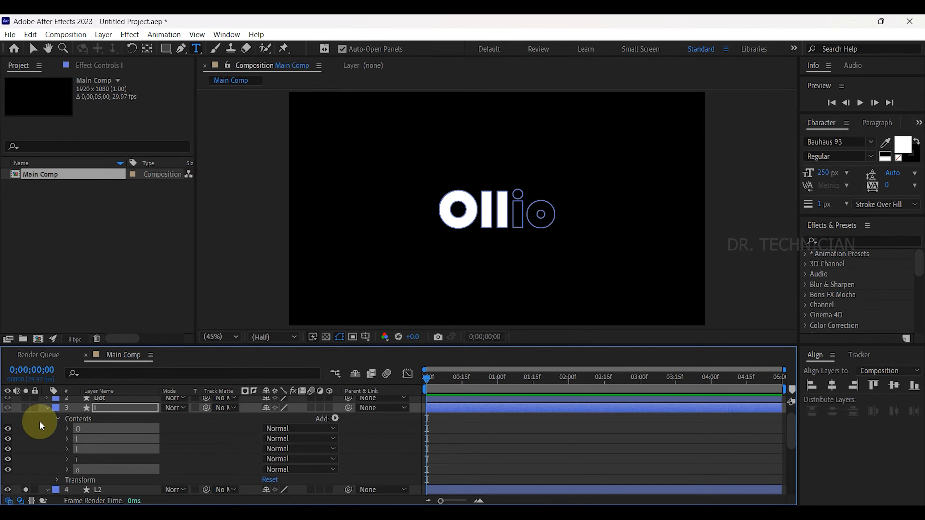
pyautogui.press('Delete')
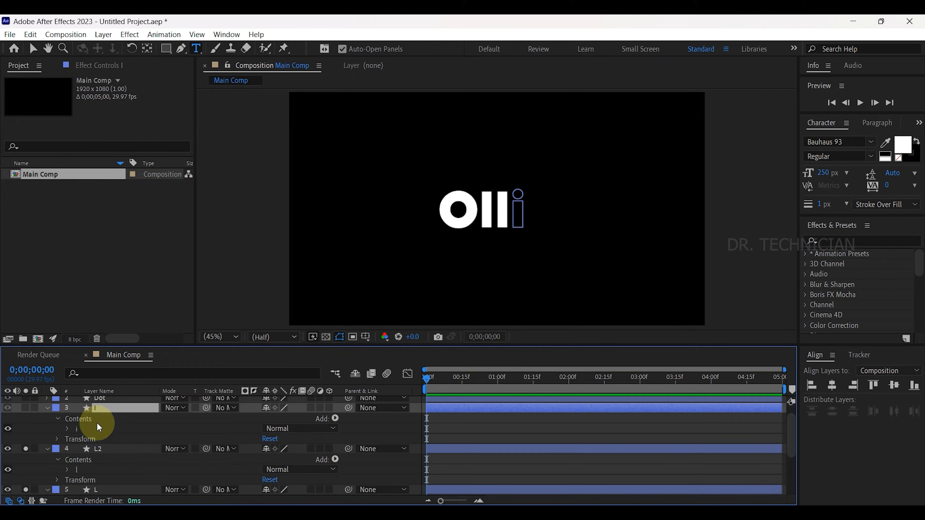
# Solo the I layer and delete the dot's path from its i group, keeping only the stem.
pyautogui.click(67, 429)
pyautogui.click(87, 439)
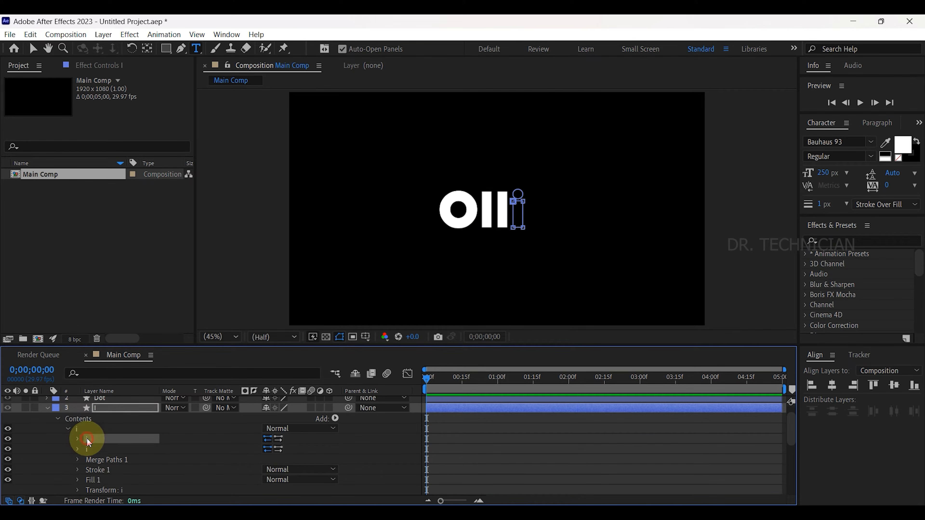
pyautogui.click(89, 449)
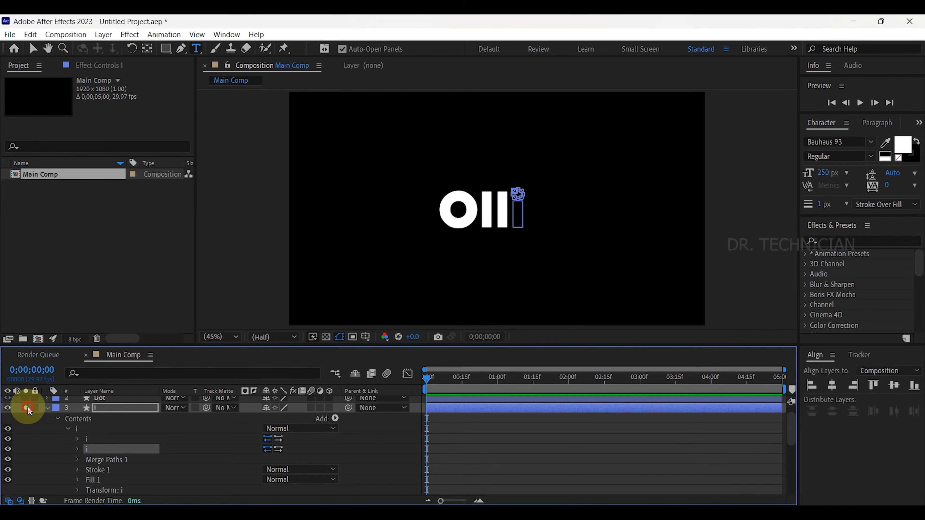
pyautogui.click(94, 439)
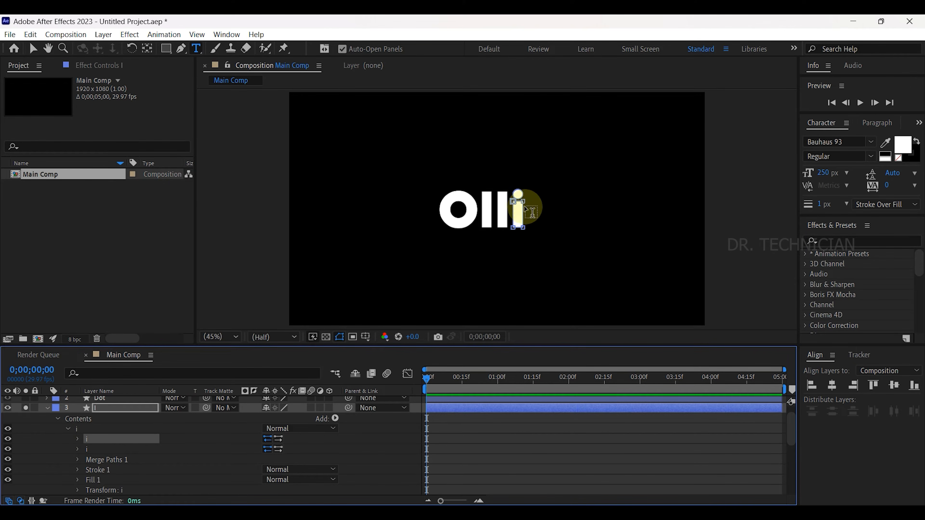
pyautogui.click(105, 450)
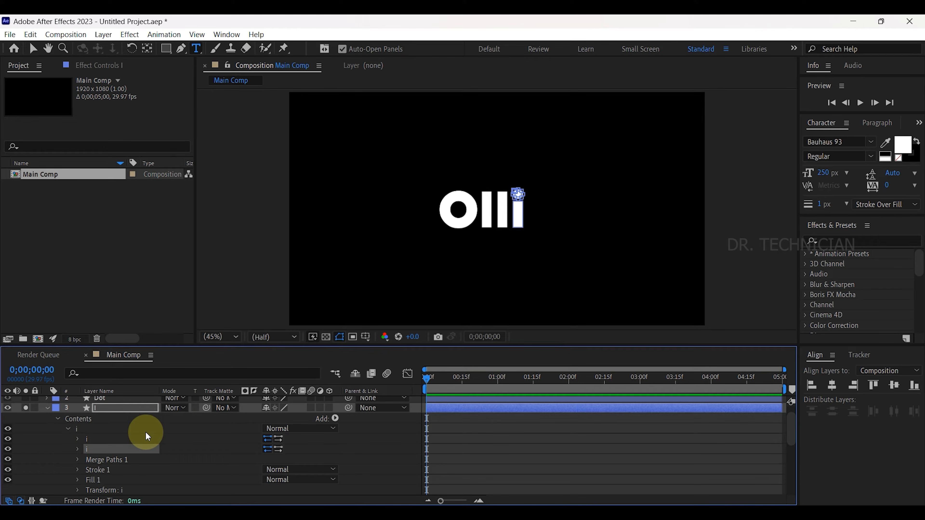
pyautogui.press('Delete')
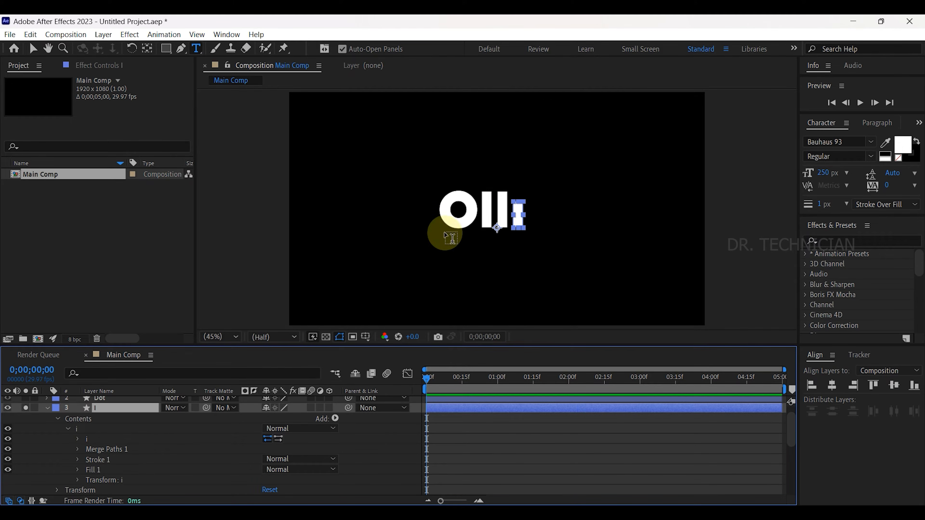
# Delete every letter group except the i from the Dot layer's contents.
pyautogui.click(49, 409)
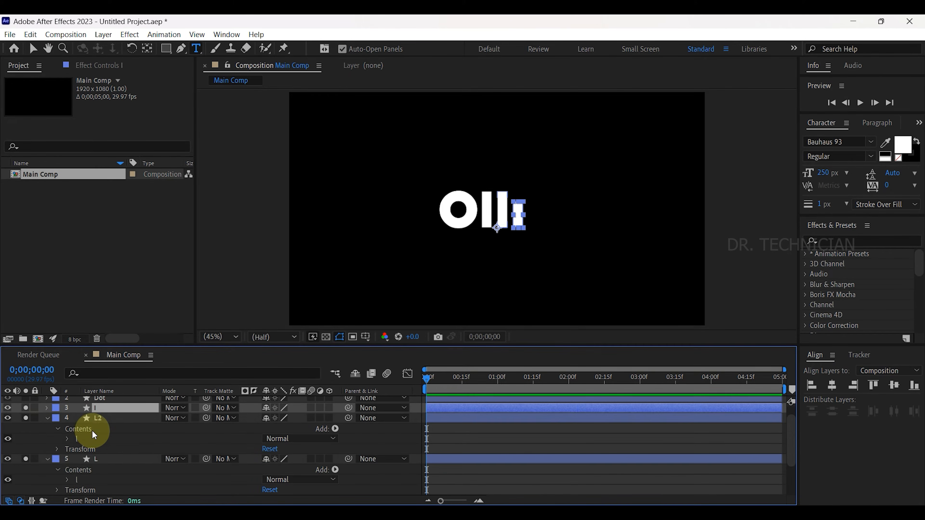
pyautogui.scroll(1, 92, 430)
pyautogui.click(98, 411)
pyautogui.click(47, 411)
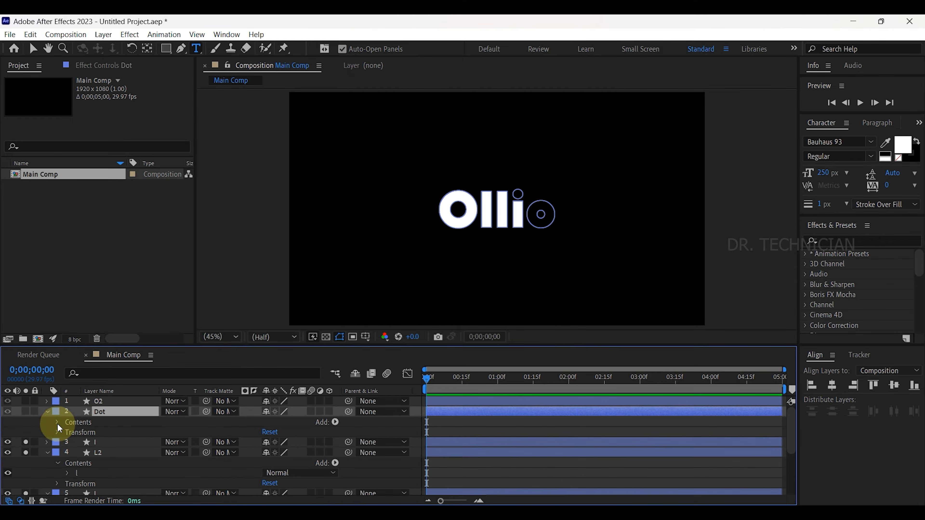
pyautogui.click(57, 423)
pyautogui.click(78, 440)
pyautogui.hotkey('ctrl', 'a')
pyautogui.keyDown('ctrl'); pyautogui.click(86, 462); pyautogui.keyUp('ctrl')
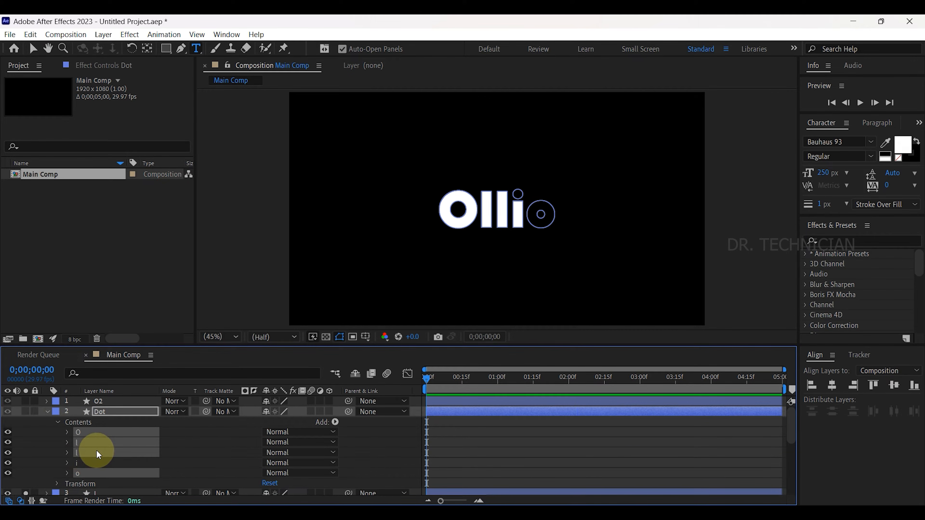
pyautogui.press('Delete')
# Delete the stem's path from the Dot layer's i group, keeping only the dot, and solo the Dot and O2 layers.
pyautogui.click(67, 431)
pyautogui.click(93, 440)
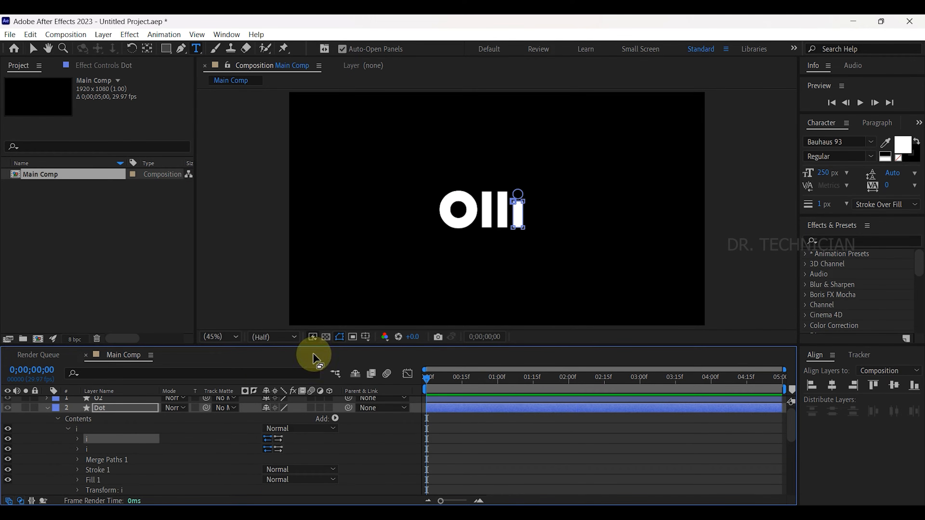
pyautogui.press('Delete')
pyautogui.click(186, 354)
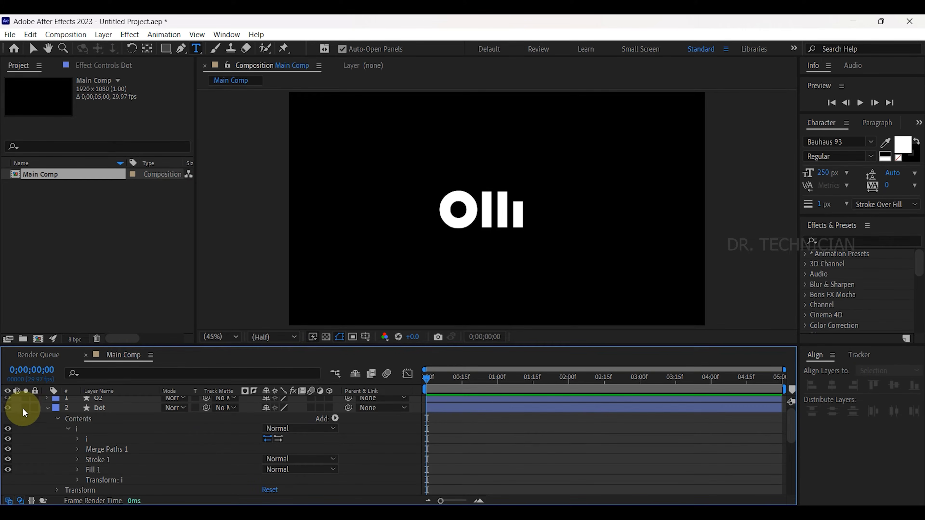
pyautogui.moveTo(25, 398); pyautogui.dragTo(26, 410)
pyautogui.click(100, 410)
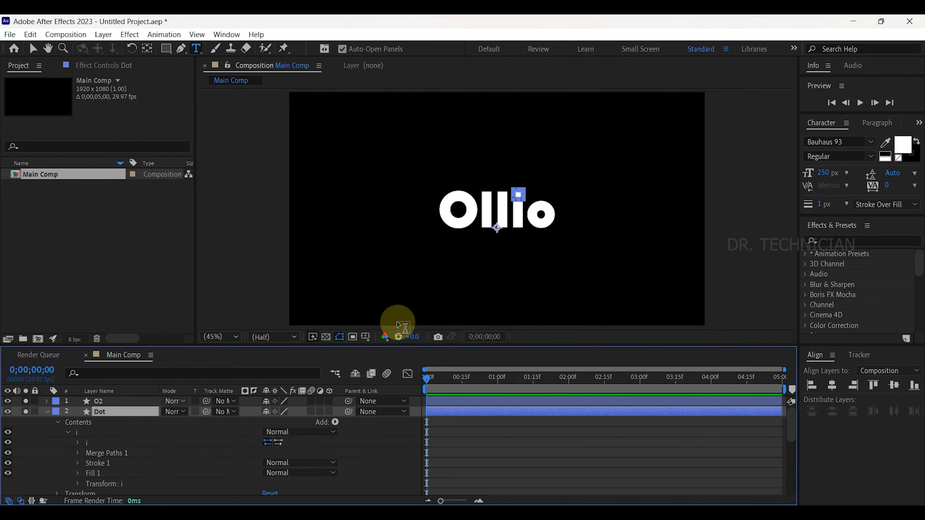
# Delete every letter group except the final lowercase o from the O2 layer's contents and collapse the layer.
pyautogui.click(110, 402)
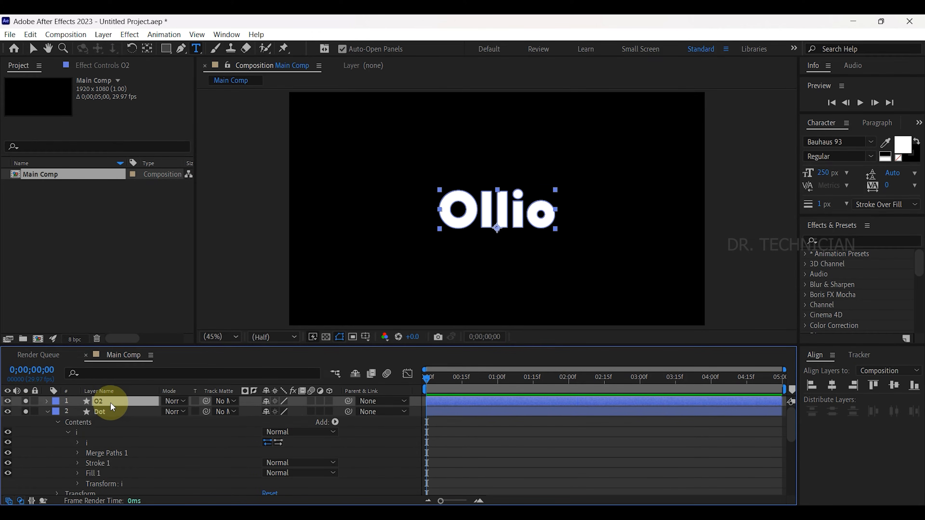
pyautogui.click(48, 401)
pyautogui.click(57, 411)
pyautogui.click(83, 430)
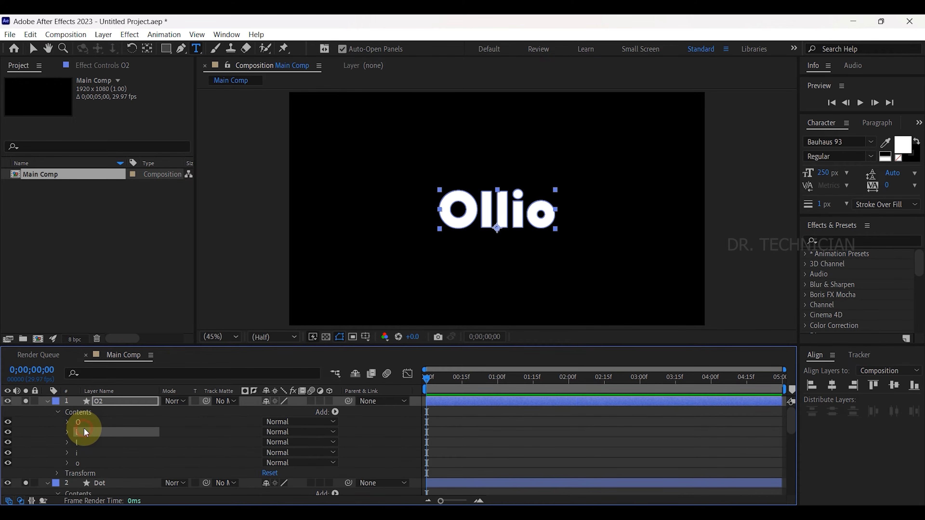
pyautogui.hotkey('ctrl', 'a')
pyautogui.keyDown('ctrl'); pyautogui.click(85, 464); pyautogui.keyUp('ctrl')
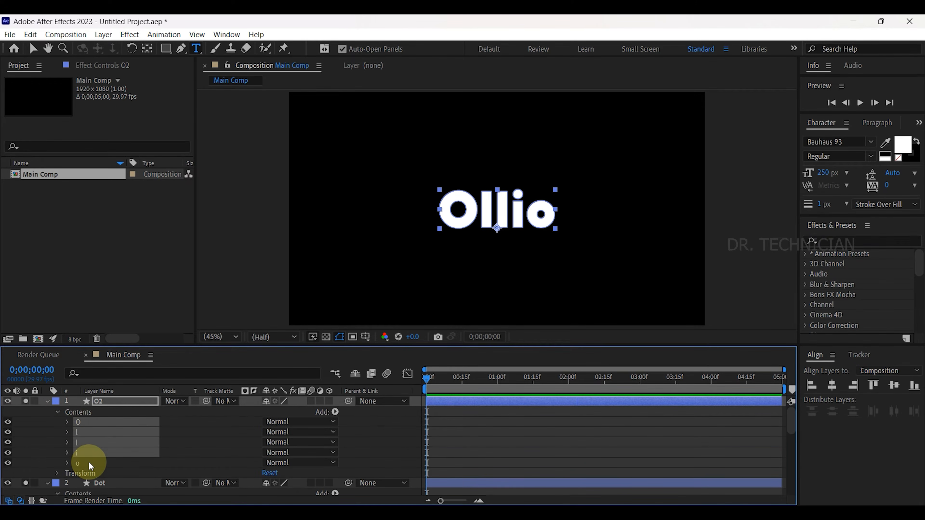
pyautogui.press('Delete')
pyautogui.click(47, 401)
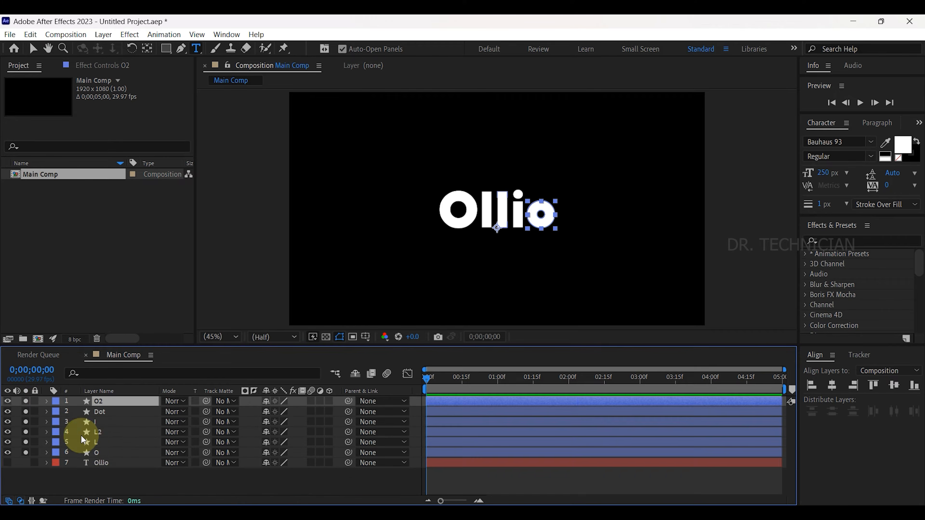
# Check the separated shape layers one by one from O up to O2 against the letters in the composition.
pyautogui.click(100, 452)
pyautogui.click(100, 442)
pyautogui.click(102, 432)
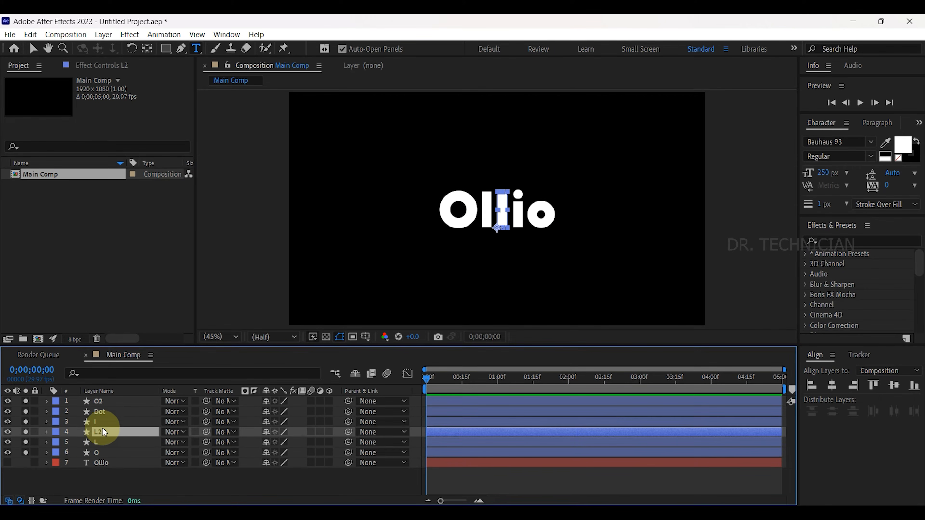
pyautogui.click(103, 422)
pyautogui.click(106, 412)
pyautogui.click(105, 400)
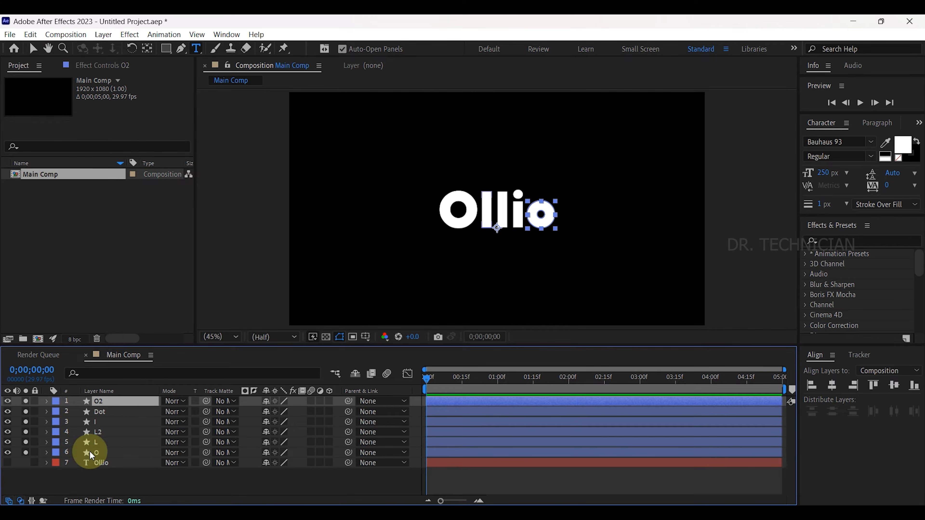
# Find the Fill effect and apply it to the Dot layer.
pyautogui.click(108, 415)
pyautogui.scroll(4, 518, 193)
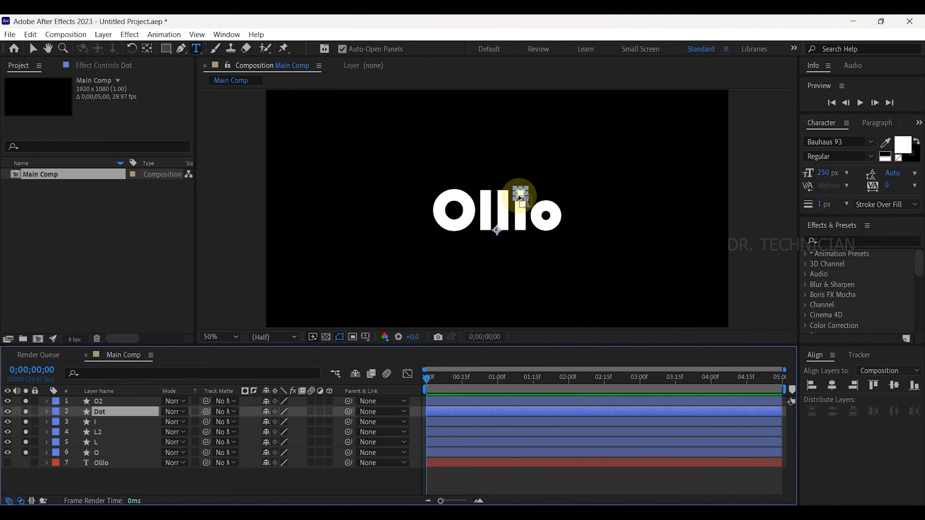
pyautogui.click(849, 237)
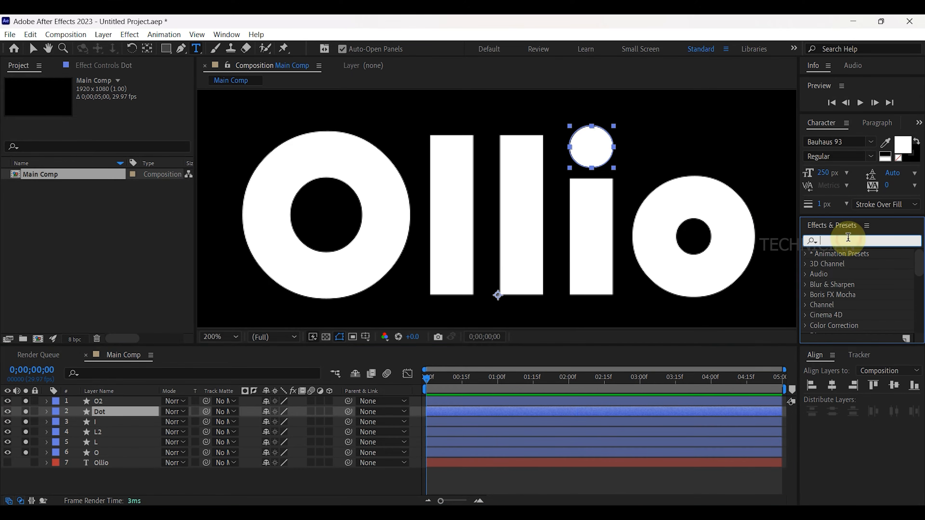
pyautogui.write('fill')
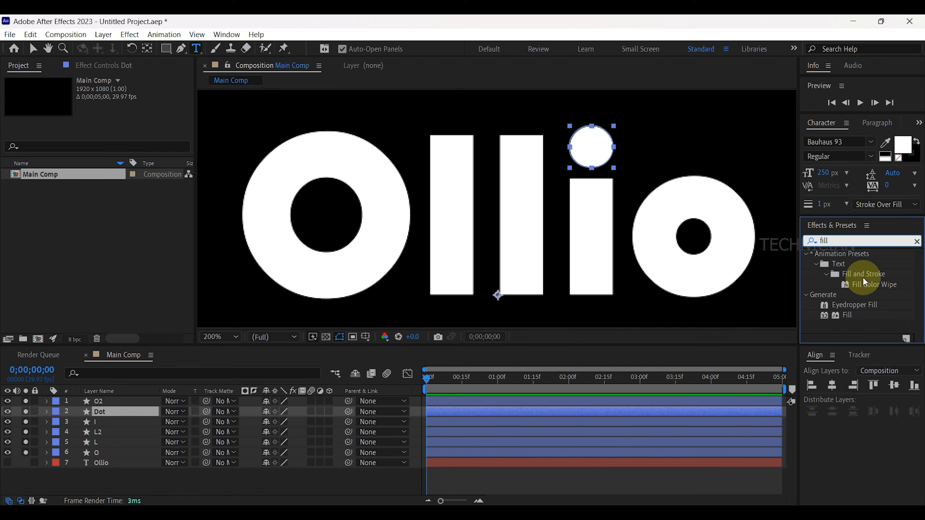
pyautogui.click(852, 315)
pyautogui.moveTo(852, 316); pyautogui.dragTo(116, 410)
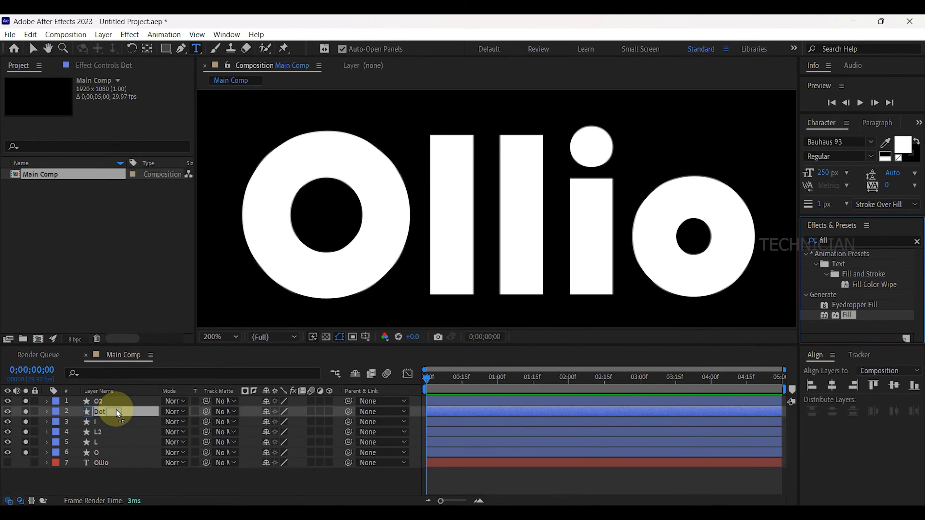
# Set the Dot layer's Fill color to pure red, FF0000.
pyautogui.click(113, 121)
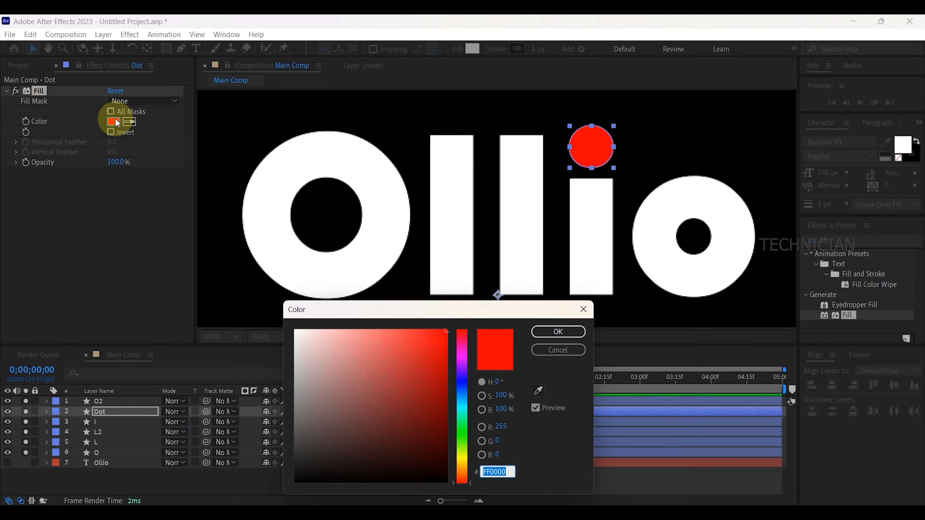
pyautogui.click(463, 373)
pyautogui.moveTo(463, 374); pyautogui.dragTo(466, 326)
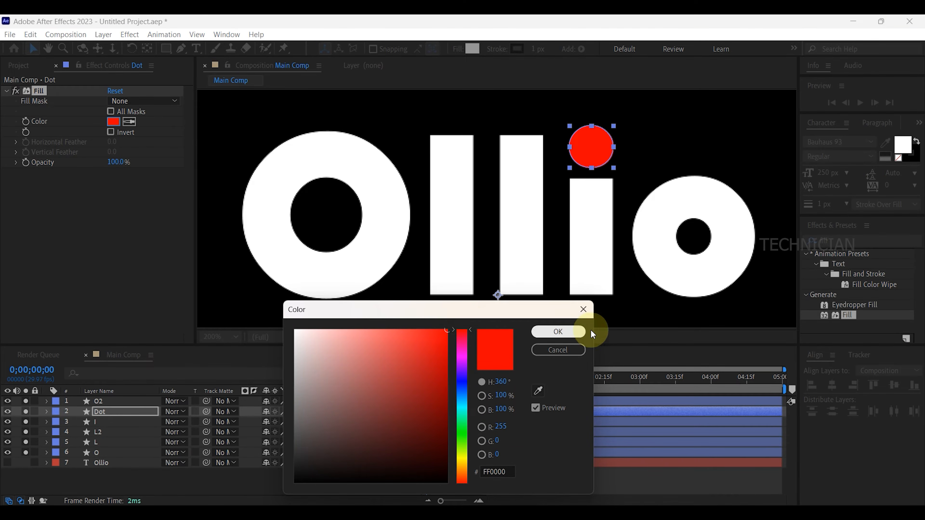
pyautogui.click(574, 330)
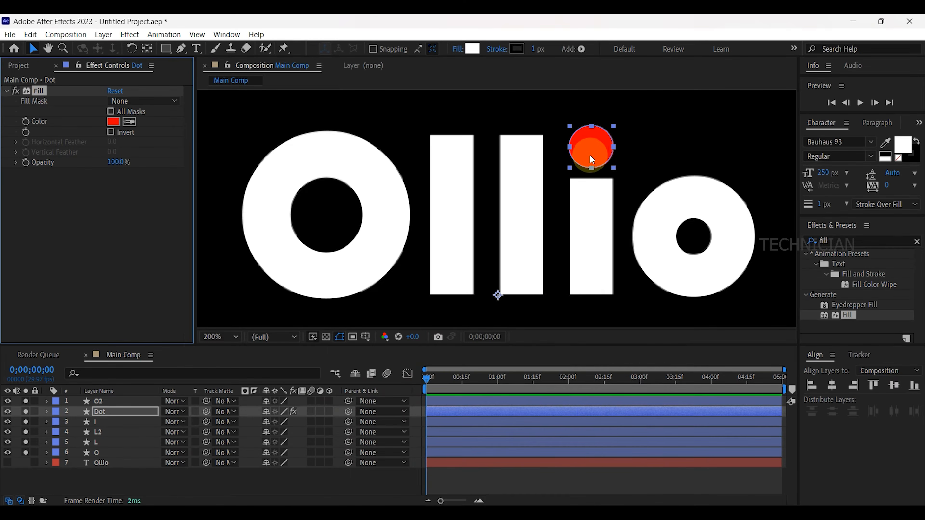
# Apply the Fill effect to the O layer and keep its color red to match the dot.
pyautogui.click(103, 452)
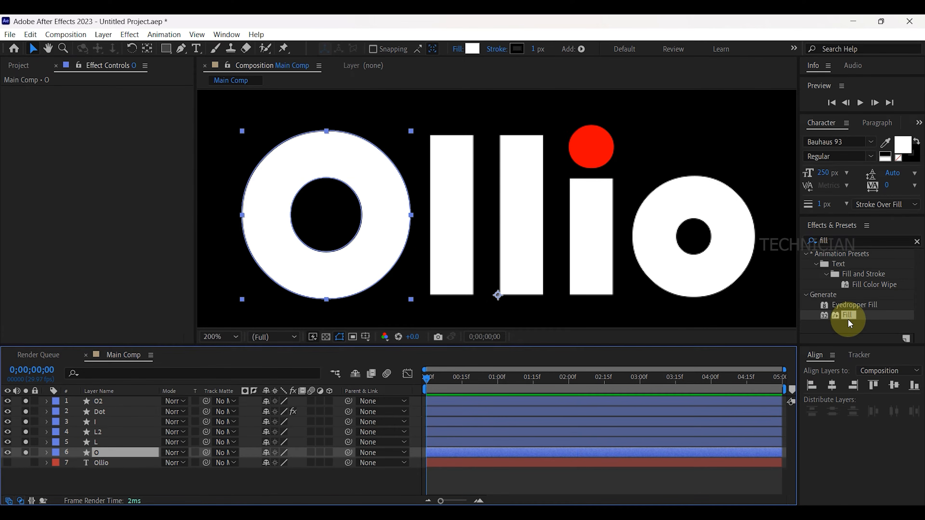
pyautogui.moveTo(848, 316); pyautogui.dragTo(124, 451)
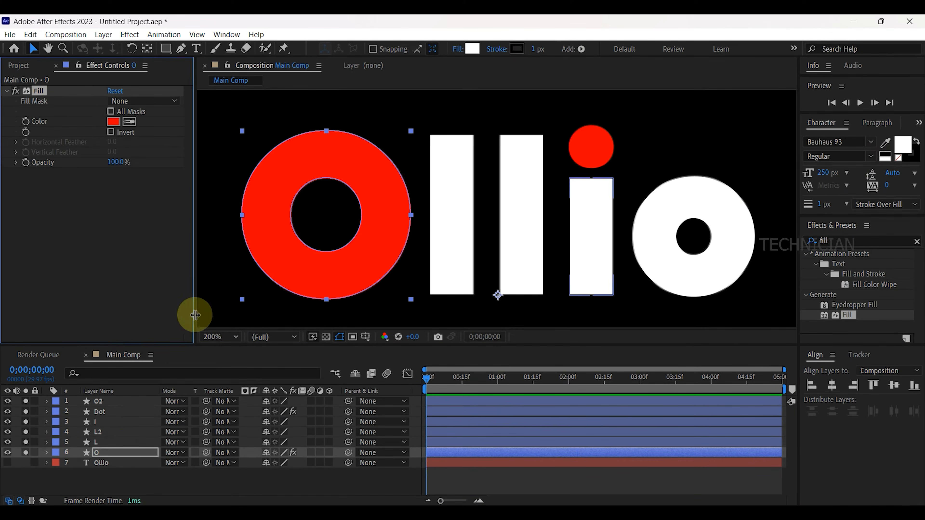
pyautogui.click(113, 121)
pyautogui.click(558, 332)
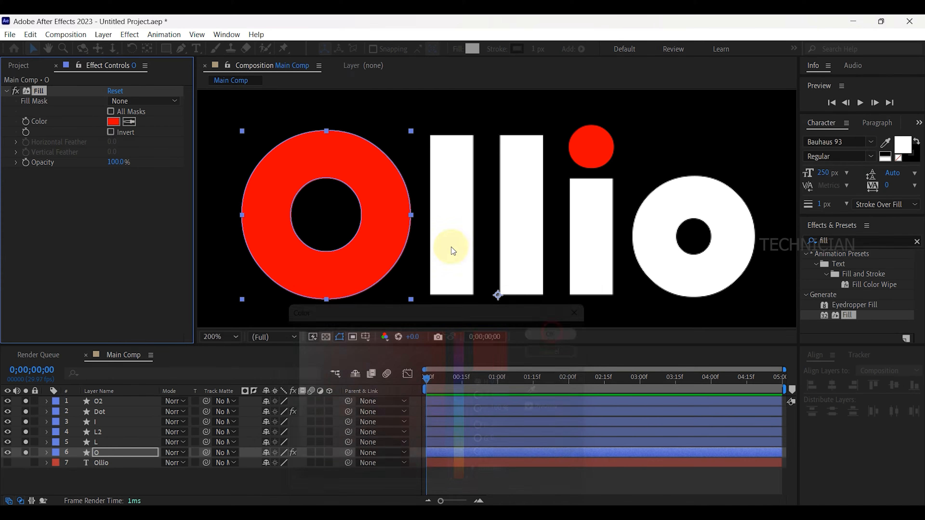
pyautogui.click(602, 157)
pyautogui.click(389, 208)
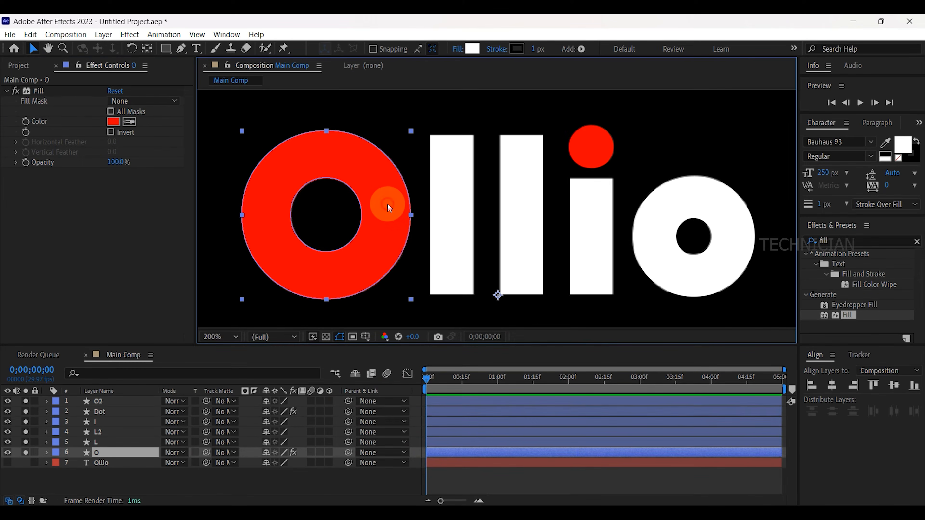
# Center the anchor points of all six shape layers, O2 through O, within their own shapes.
pyautogui.scroll(-2, 528, 229)
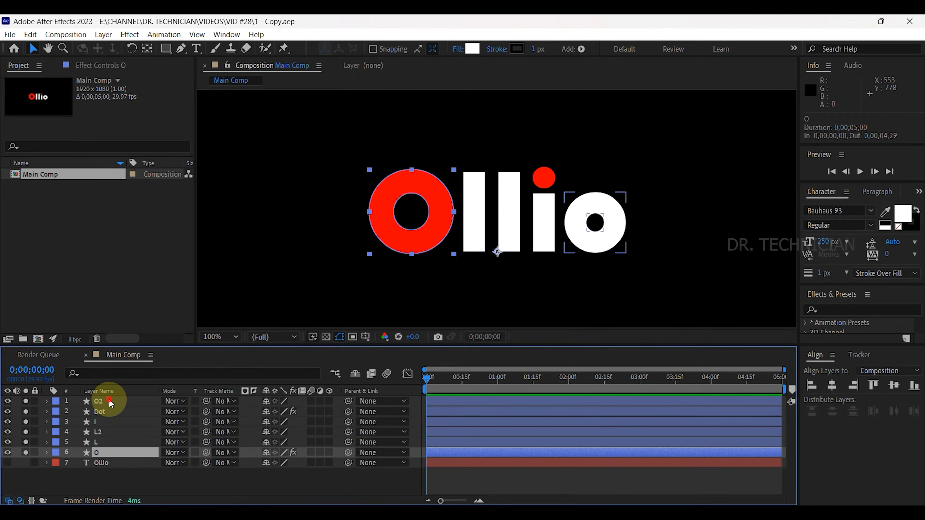
pyautogui.keyDown('shift'); pyautogui.click(109, 401); pyautogui.keyUp('shift')
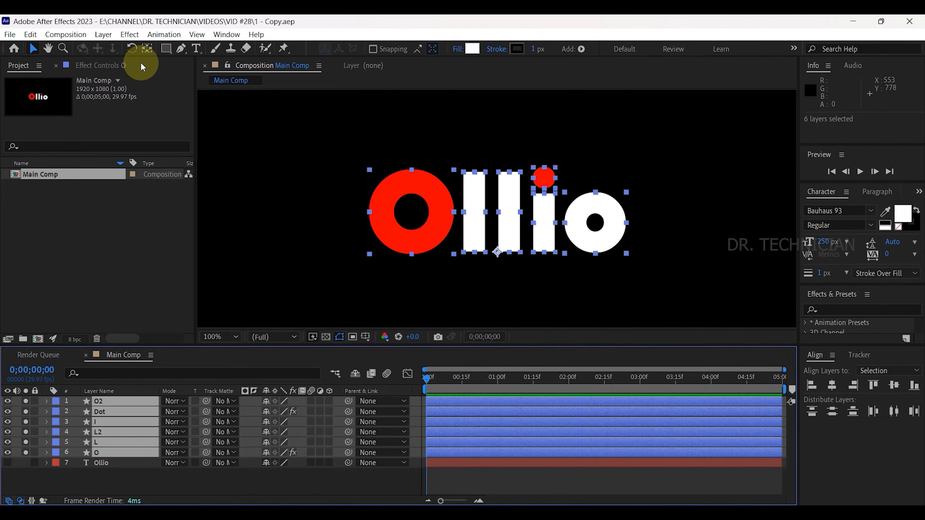
pyautogui.click(146, 51)
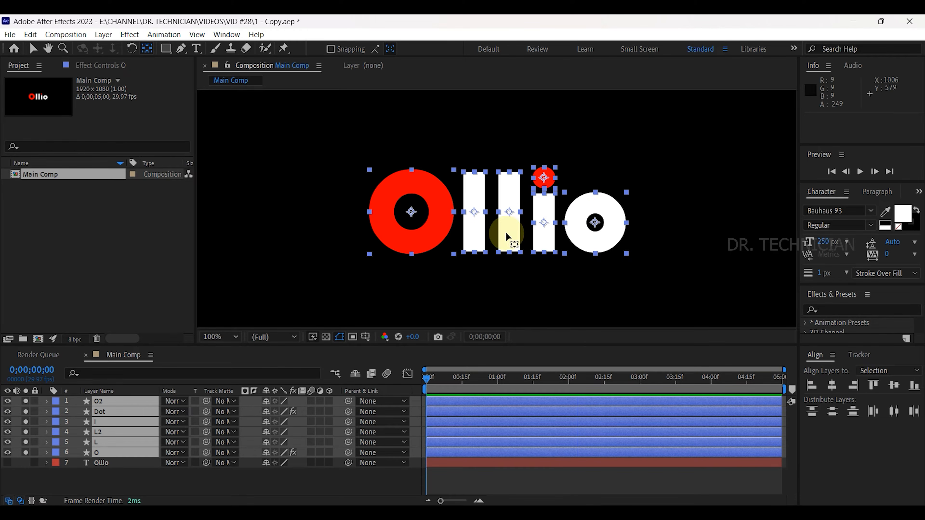
pyautogui.click(133, 479)
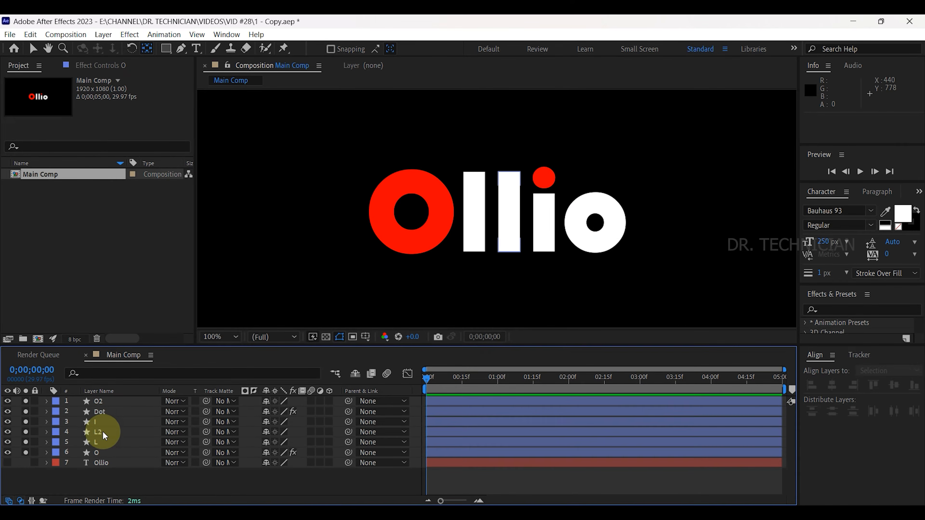
# Move the anchor points of the I, L2 and L layers down to the bottom edge of each letter.
pyautogui.click(98, 422)
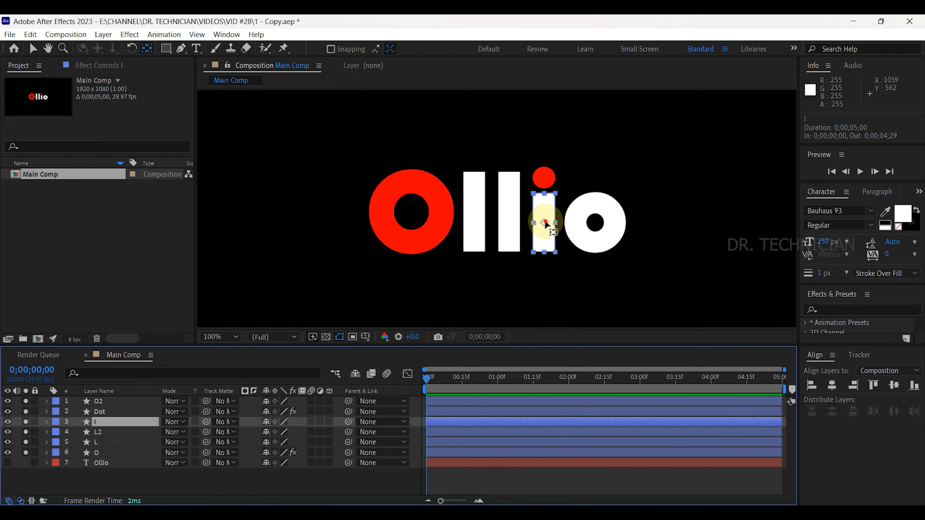
pyautogui.moveTo(544, 219); pyautogui.dragTo(545, 250)
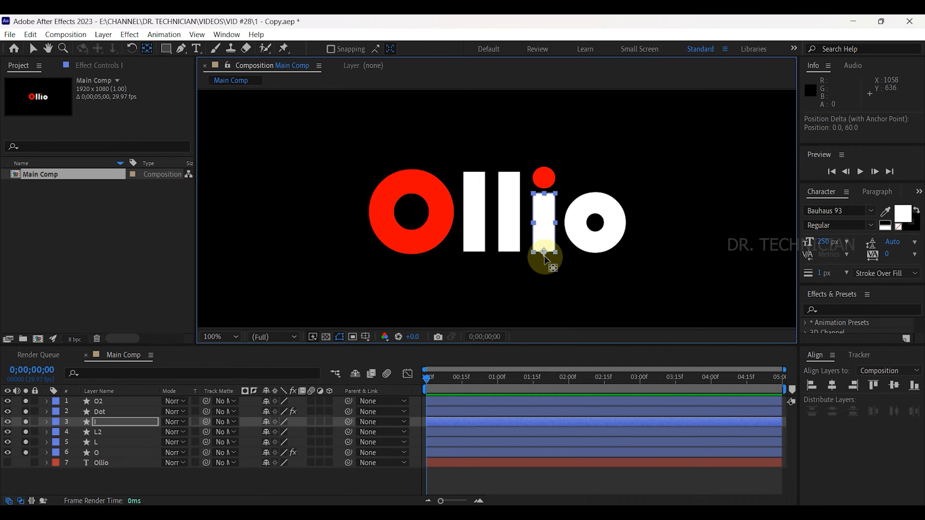
pyautogui.click(515, 233)
pyautogui.moveTo(508, 214); pyautogui.dragTo(473, 253)
pyautogui.click(473, 233)
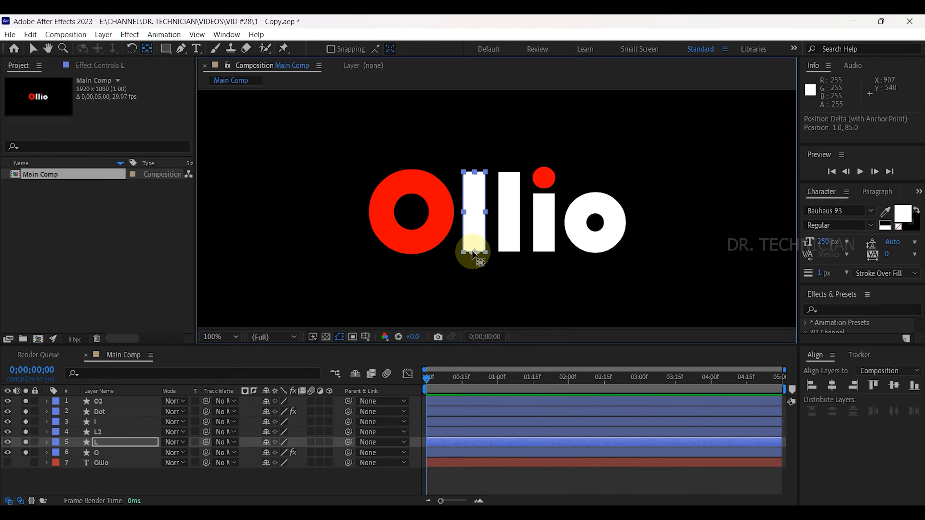
# Fine-tune the L2 layer's anchor point so it sits exactly on the letter's bottom edge, and check the I layer's anchor.
pyautogui.click(513, 238)
pyautogui.click(540, 236)
pyautogui.scroll(1, 541, 262)
pyautogui.click(527, 278)
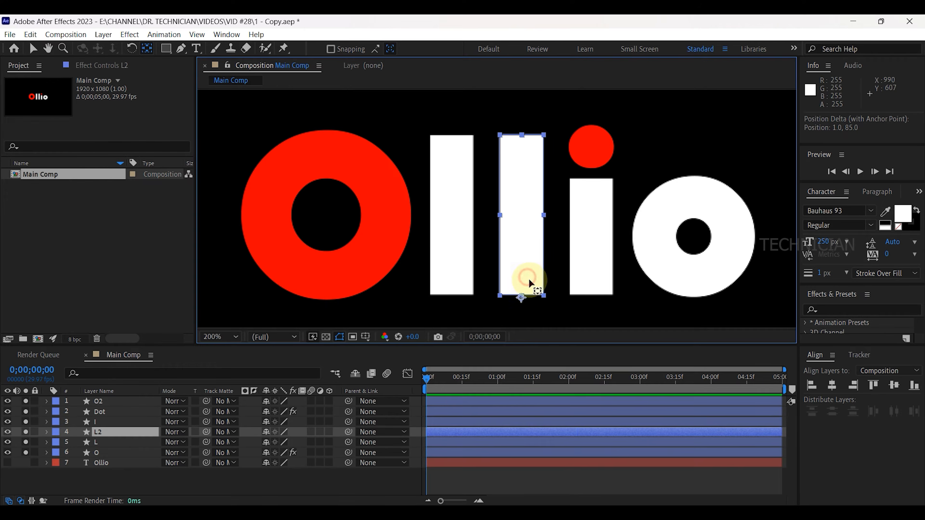
pyautogui.moveTo(521, 298); pyautogui.dragTo(522, 294)
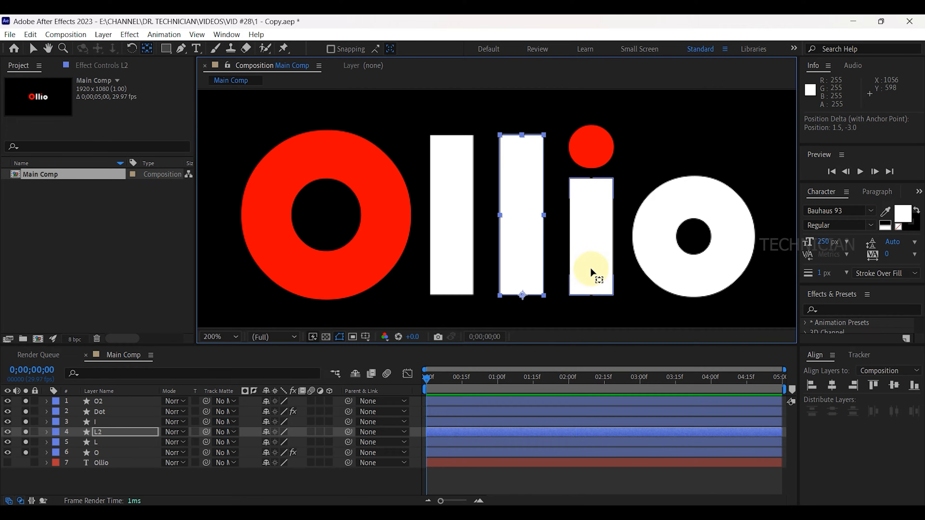
pyautogui.click(590, 266)
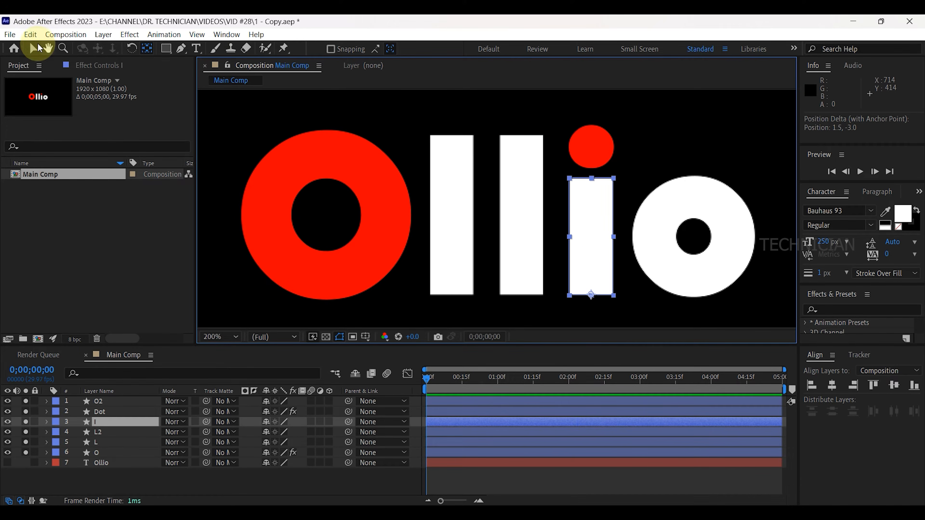
# Add Scale keyframes at 100% to the I layer at frames 0 and 5.
pyautogui.click(32, 48)
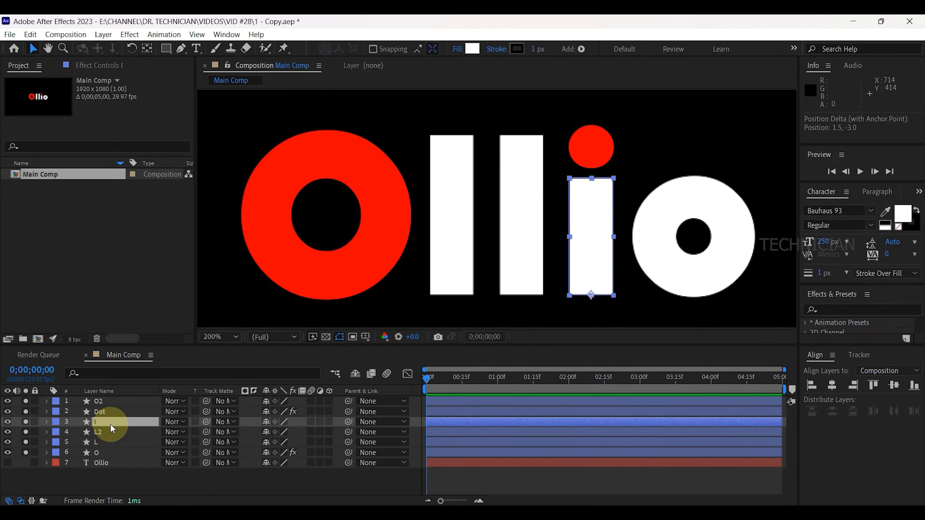
pyautogui.press('s')
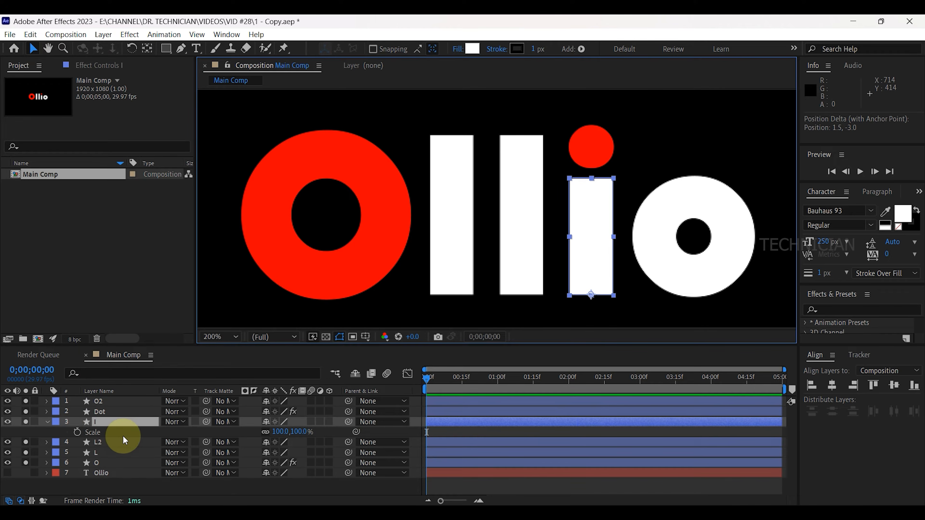
pyautogui.click(77, 432)
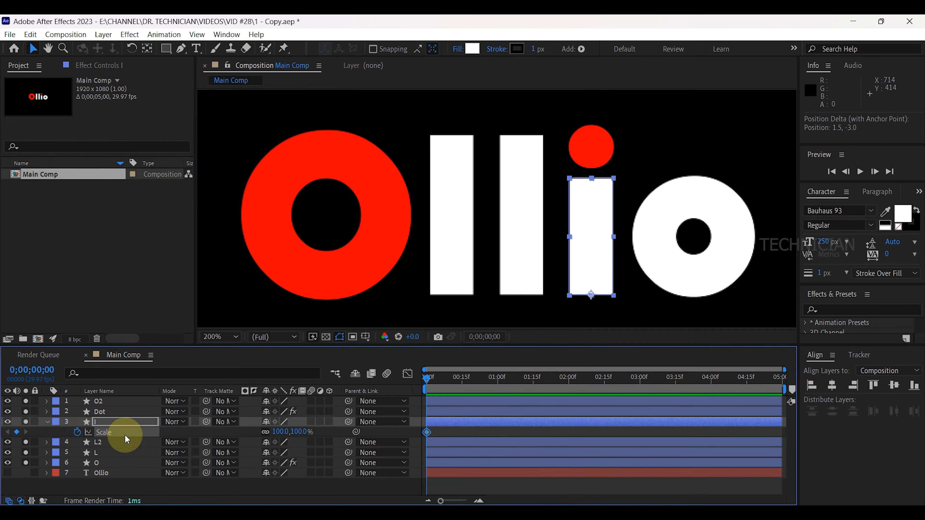
pyautogui.moveTo(427, 379); pyautogui.dragTo(441, 383)
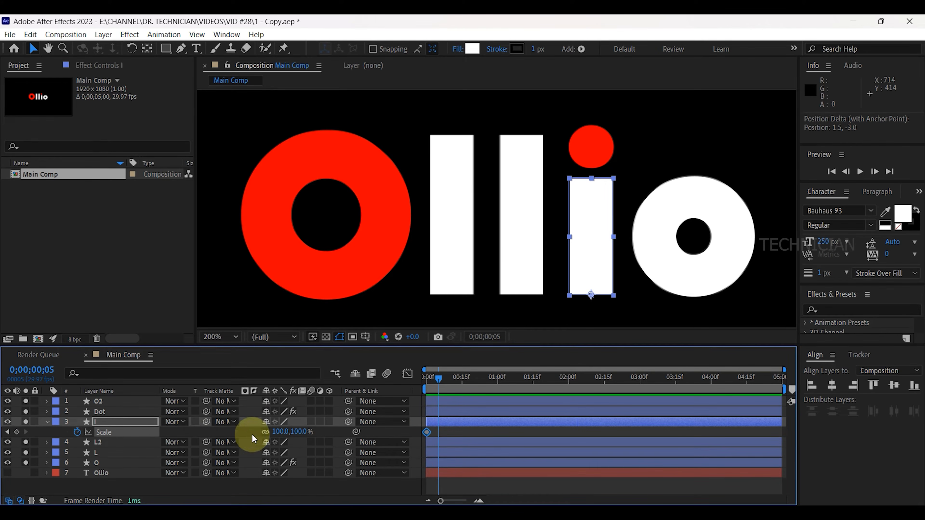
pyautogui.click(17, 432)
# Unlink the I layer's scale dimensions and set its vertical scale to 0% at frame 0.
pyautogui.moveTo(440, 378); pyautogui.dragTo(428, 378)
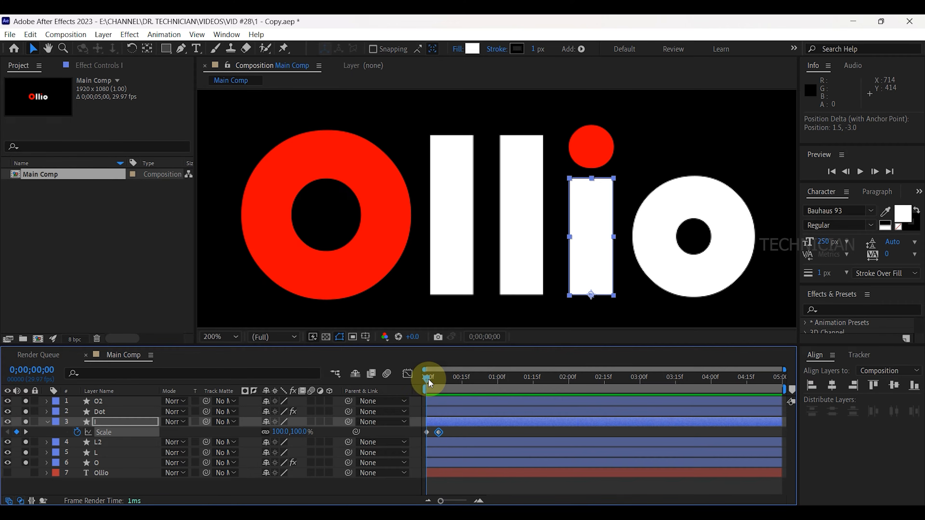
pyautogui.click(265, 431)
pyautogui.moveTo(299, 433)
pyautogui.mouseDown()
pyautogui.moveTo(255, 433)
pyautogui.moveTo(295, 440)
pyautogui.mouseUp()
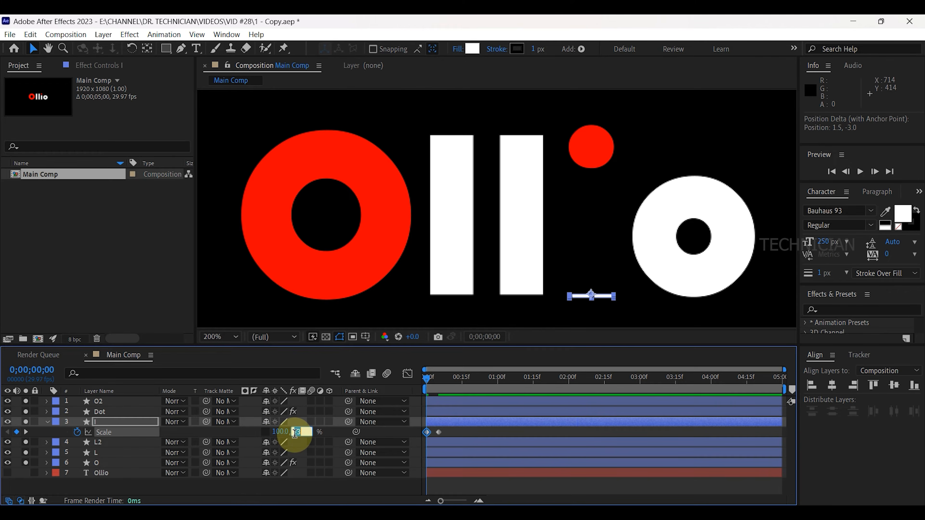
pyautogui.write('0')
pyautogui.moveTo(426, 379)
pyautogui.mouseDown()
pyautogui.moveTo(496, 386)
pyautogui.moveTo(425, 379)
pyautogui.mouseUp()
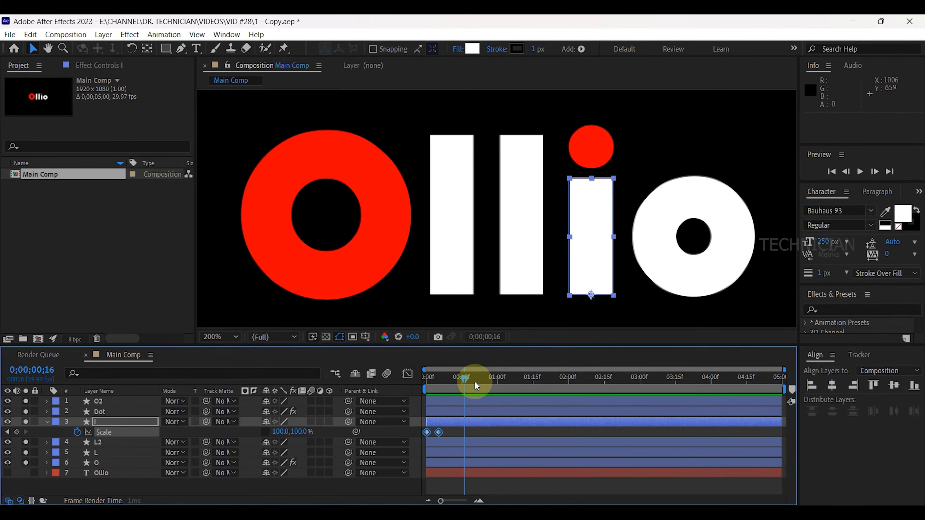
# End the work area at 1 second and preview the I layer's scale animation.
pyautogui.press('n')
pyautogui.click(860, 171)
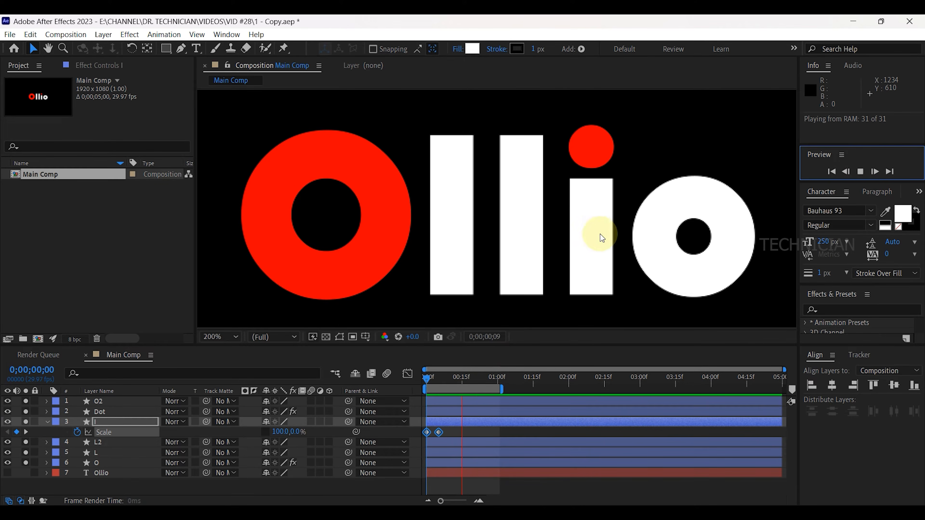
pyautogui.click(863, 174)
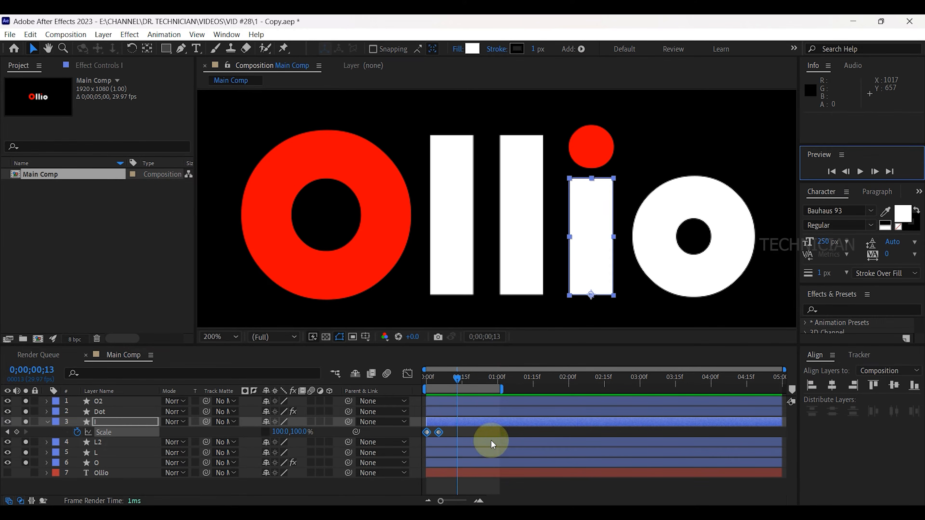
# Add the bounce expression from New Text Document.txt (amp = 0.025, freq = 2, decay = 3) to the I layer's Scale.
pyautogui.click(446, 431)
pyautogui.moveTo(447, 430); pyautogui.dragTo(424, 434)
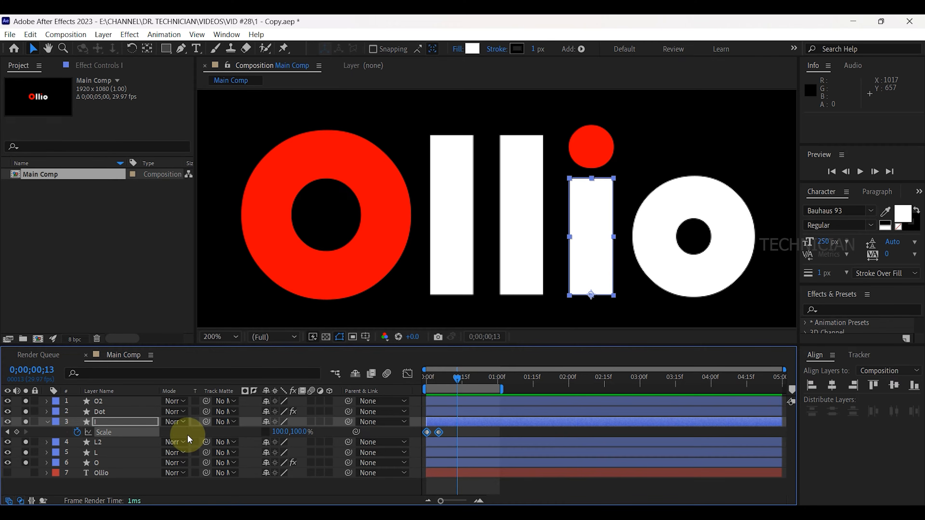
pyautogui.keyDown('alt'); pyautogui.click(78, 433); pyautogui.keyUp('alt')
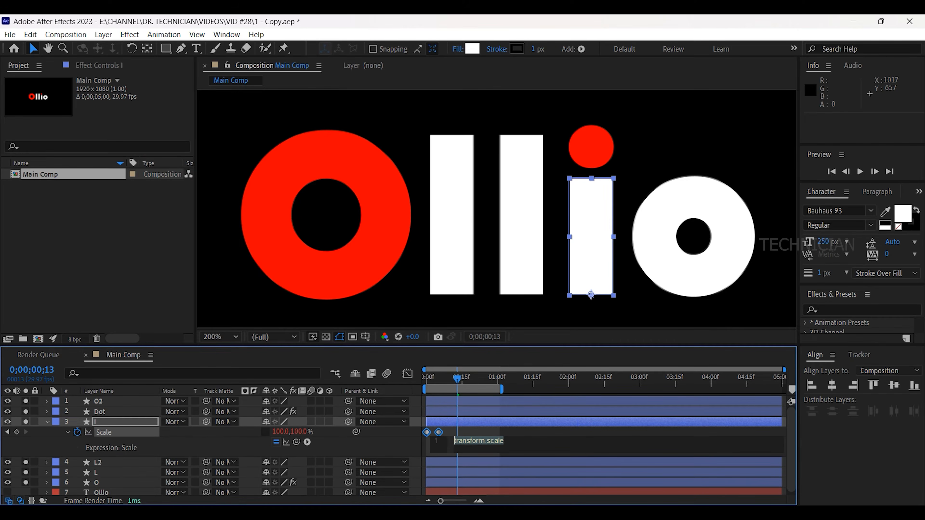
pyautogui.hotkey('alt', 'Tab')
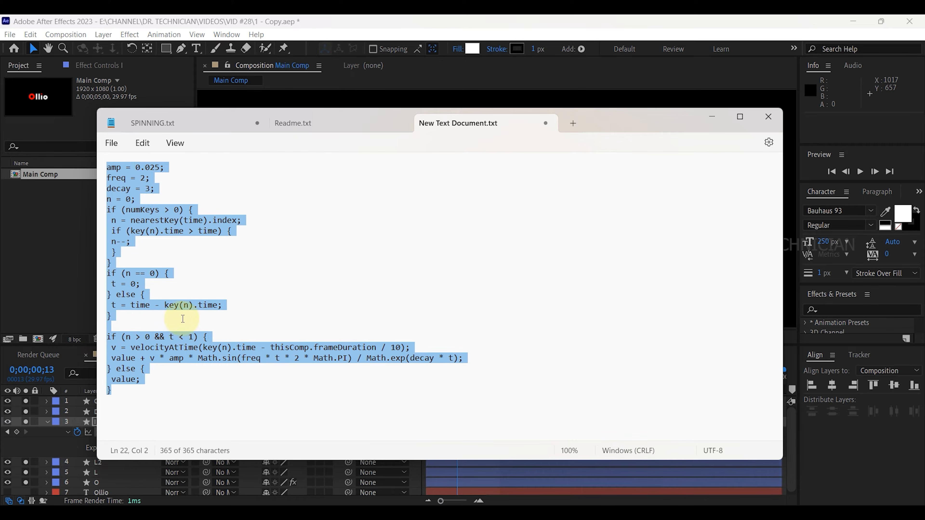
pyautogui.click(475, 20)
pyautogui.click(470, 445)
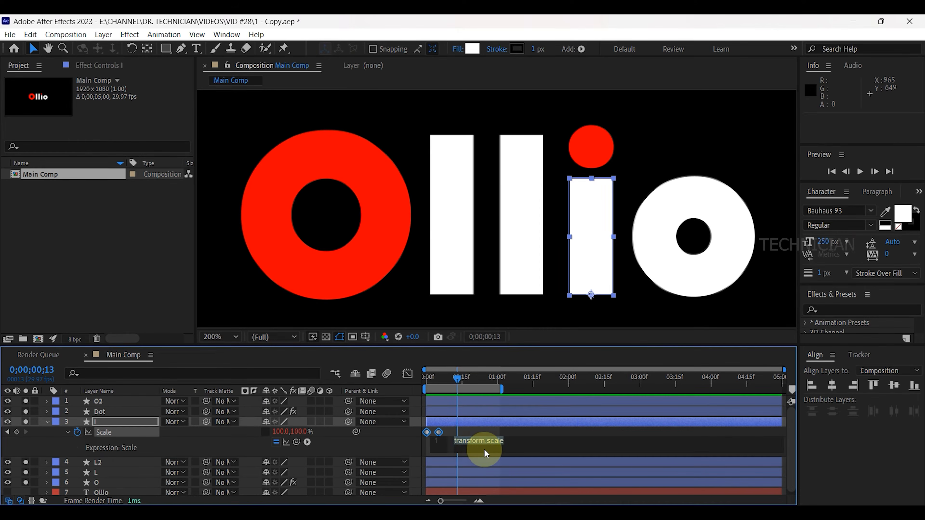
pyautogui.hotkey('ctrl', 'v')
# Preview the I layer's bounce from the first frame.
pyautogui.moveTo(453, 377); pyautogui.dragTo(419, 379)
pyautogui.click(860, 172)
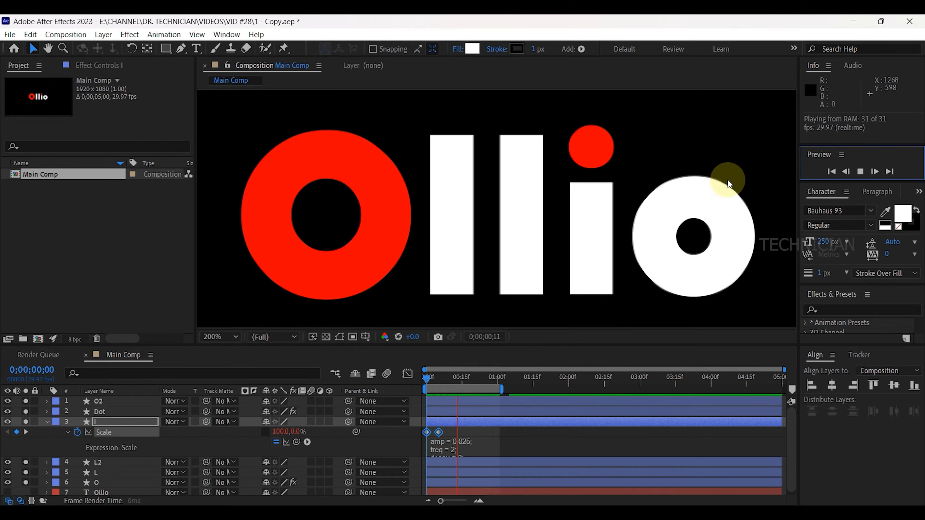
pyautogui.click(862, 172)
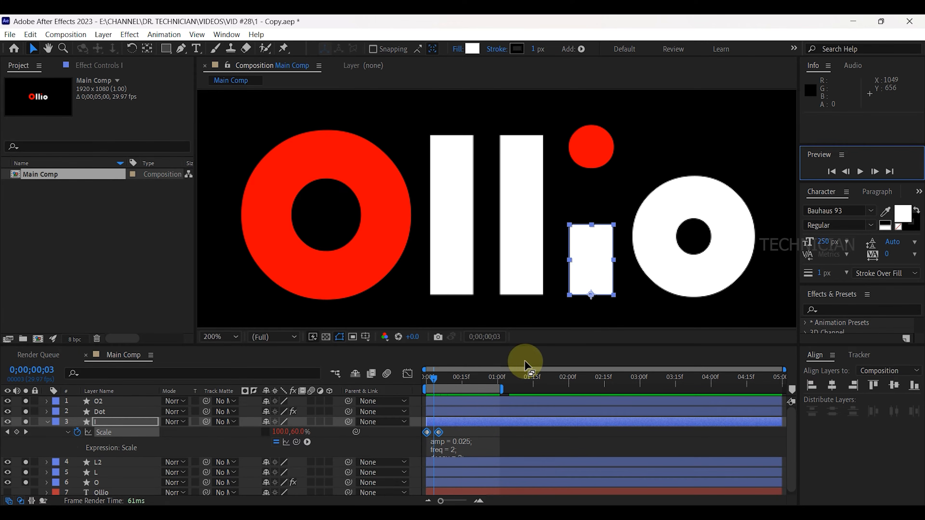
# Collapse the I layer's expression and add Scale keyframes at 100% to the L2 layer at frames 15 and 20.
pyautogui.click(67, 433)
pyautogui.click(436, 377)
pyautogui.moveTo(436, 377); pyautogui.dragTo(461, 382)
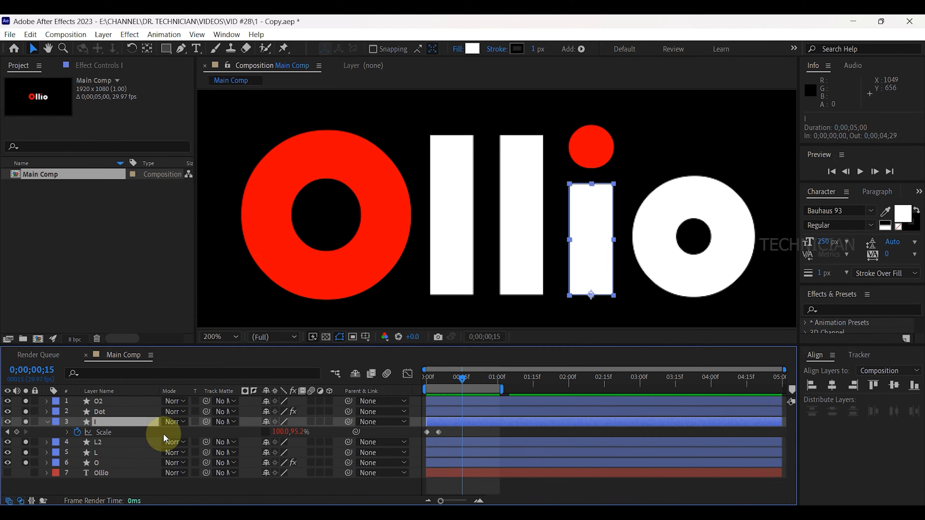
pyautogui.click(105, 442)
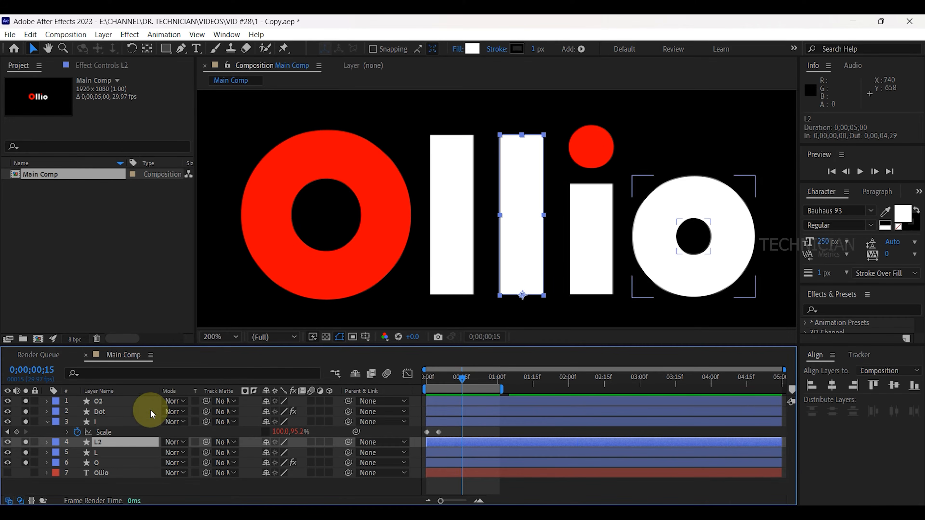
pyautogui.press('s')
pyautogui.click(76, 453)
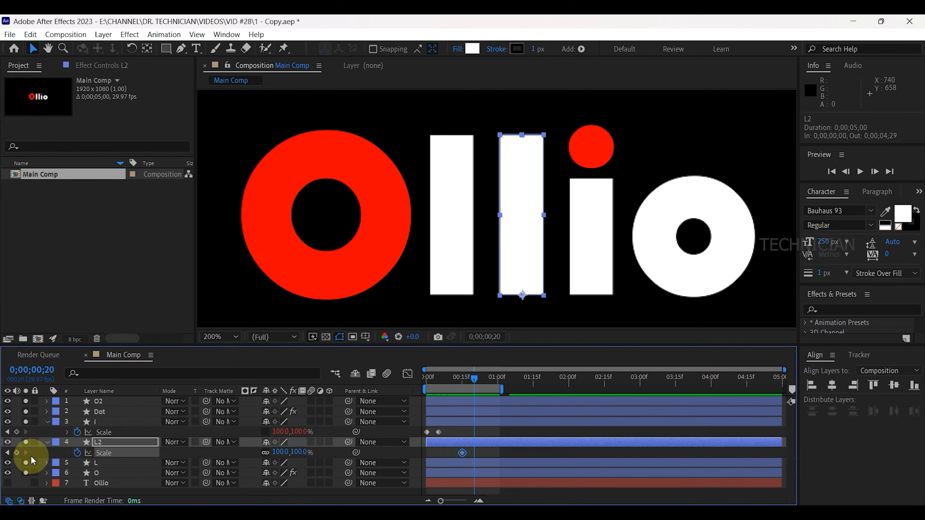
pyautogui.click(16, 454)
# Unlink the L2 layer's scale dimensions and set its vertical scale to 0% at frame 15.
pyautogui.click(453, 461)
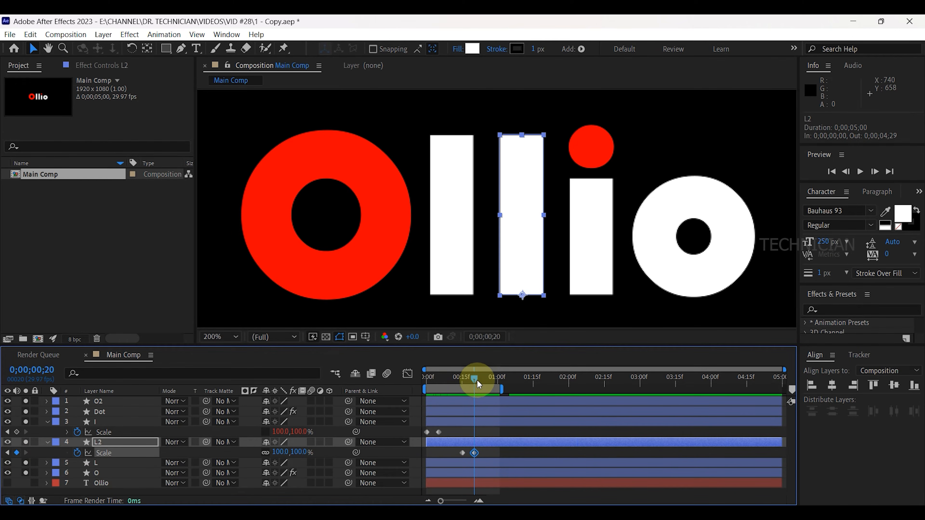
pyautogui.moveTo(477, 380); pyautogui.dragTo(468, 382)
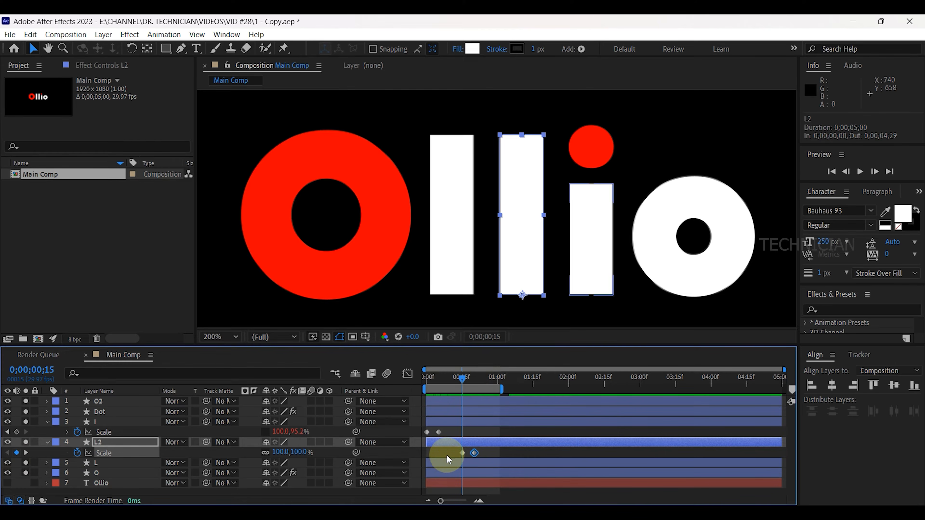
pyautogui.click(265, 452)
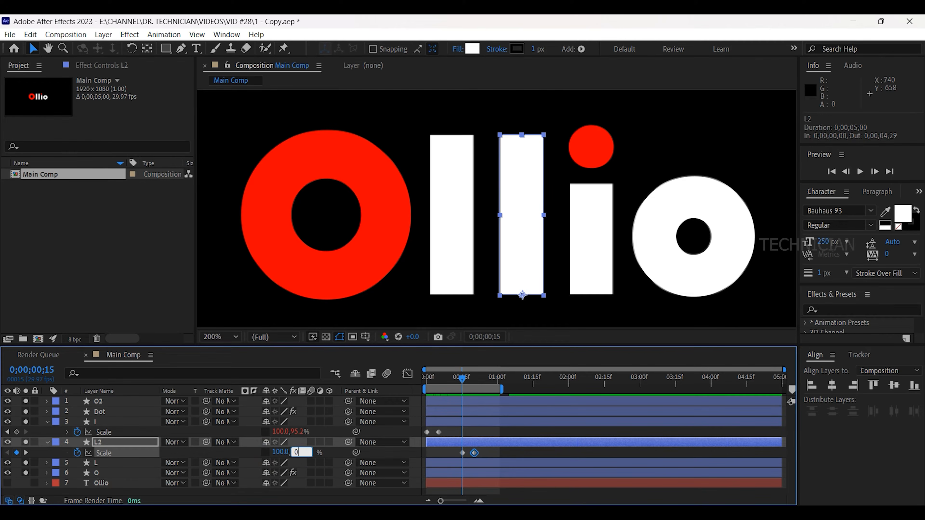
pyautogui.click(487, 450)
# Paste the same bounce expression onto the L2 layer's Scale and extend the work area to 2 seconds.
pyautogui.moveTo(486, 448); pyautogui.dragTo(458, 456)
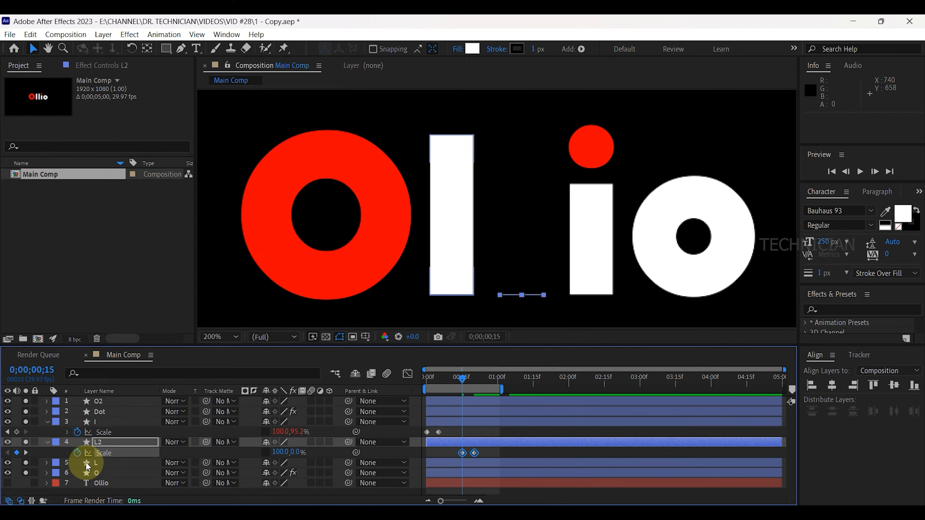
pyautogui.keyDown('alt'); pyautogui.click(77, 453); pyautogui.keyUp('alt')
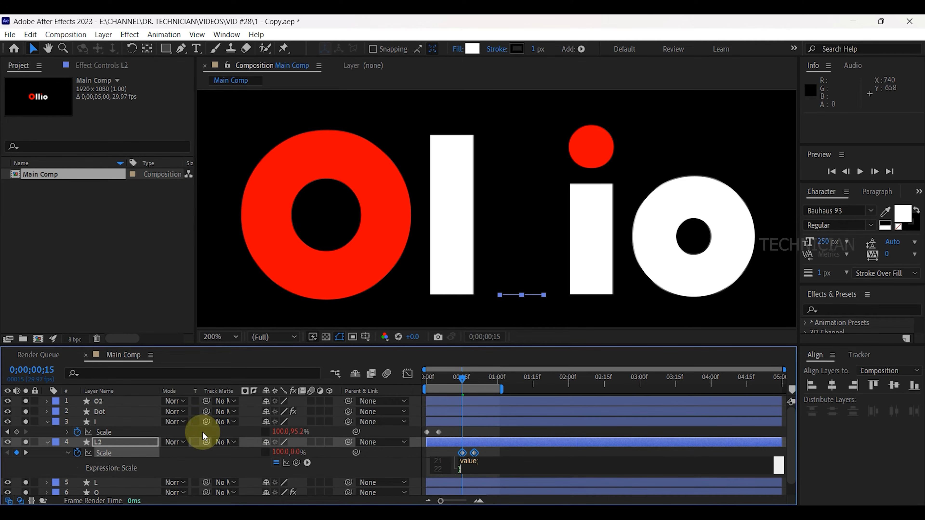
pyautogui.click(68, 453)
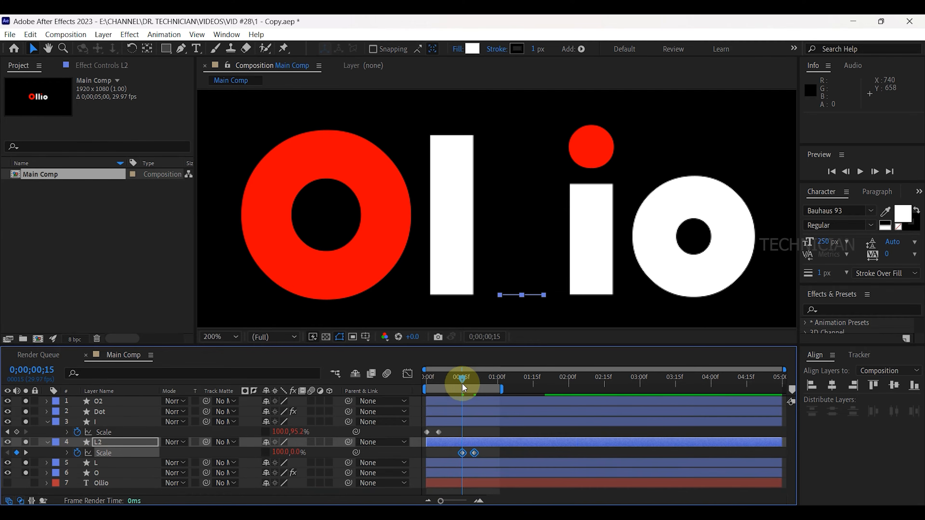
pyautogui.moveTo(501, 389); pyautogui.dragTo(573, 394)
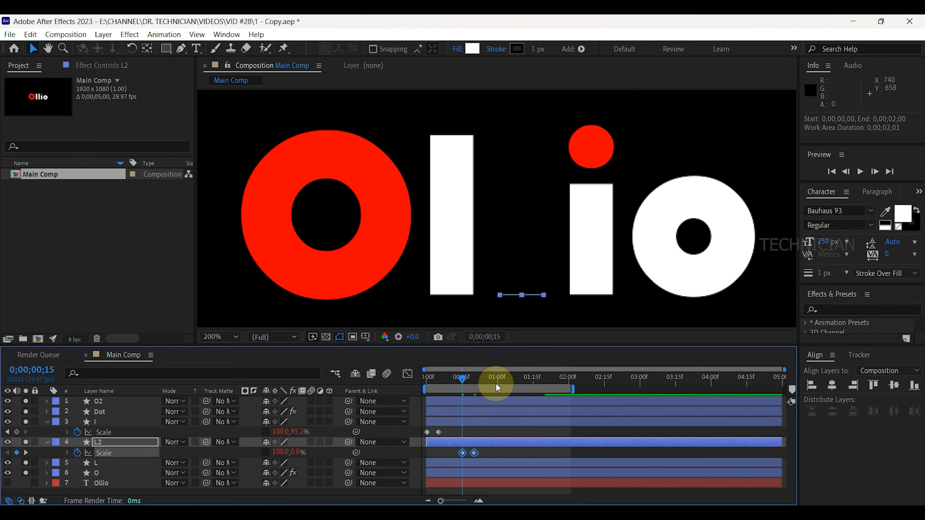
# Keyframe the L layer's vertical scale from 0% at 1 second to 100% five frames on, with the dimensions unlinked.
pyautogui.moveTo(467, 380); pyautogui.dragTo(501, 404)
pyautogui.click(454, 285)
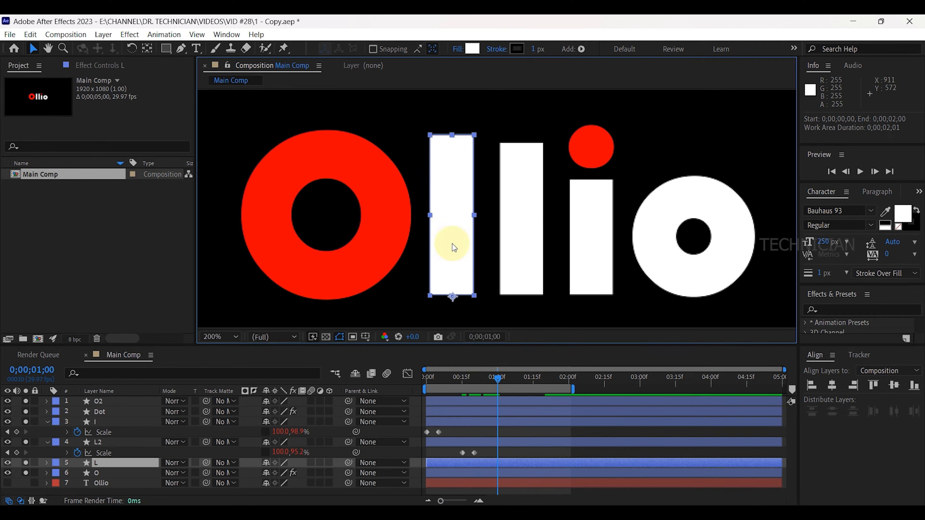
pyautogui.hotkey('alt', 'shift', 's')
pyautogui.moveTo(497, 380)
pyautogui.mouseDown()
pyautogui.moveTo(494, 387)
pyautogui.moveTo(509, 383)
pyautogui.moveTo(498, 382)
pyautogui.mouseUp()
pyautogui.hotkey('alt', 'shift', 's')
pyautogui.click(504, 422)
pyautogui.click(498, 473)
pyautogui.click(297, 472)
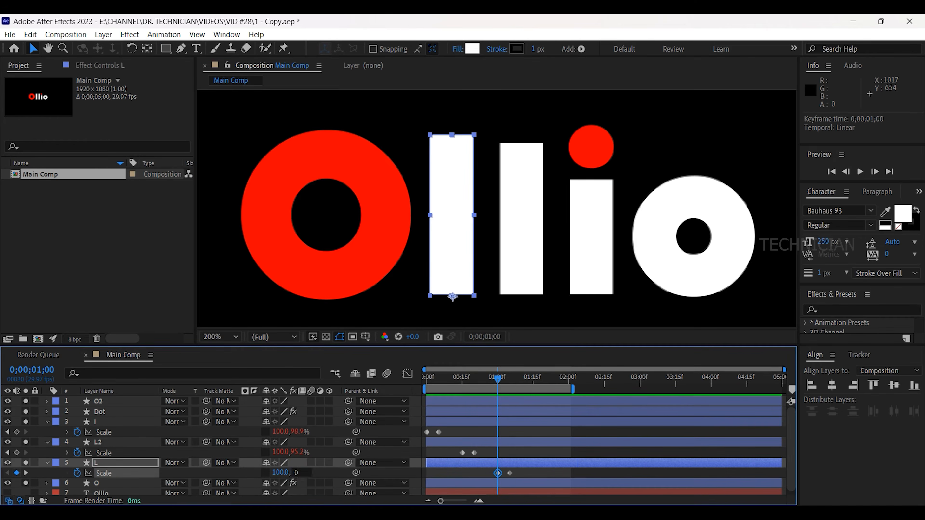
pyautogui.press('Return')
# Paste the bounce expression onto the L layer's Scale and collapse the properties of the L, L2 and I layers.
pyautogui.moveTo(521, 471); pyautogui.dragTo(498, 476)
pyautogui.keyDown('alt'); pyautogui.click(77, 473); pyautogui.keyUp('alt')
pyautogui.hotkey('ctrl', 'v')
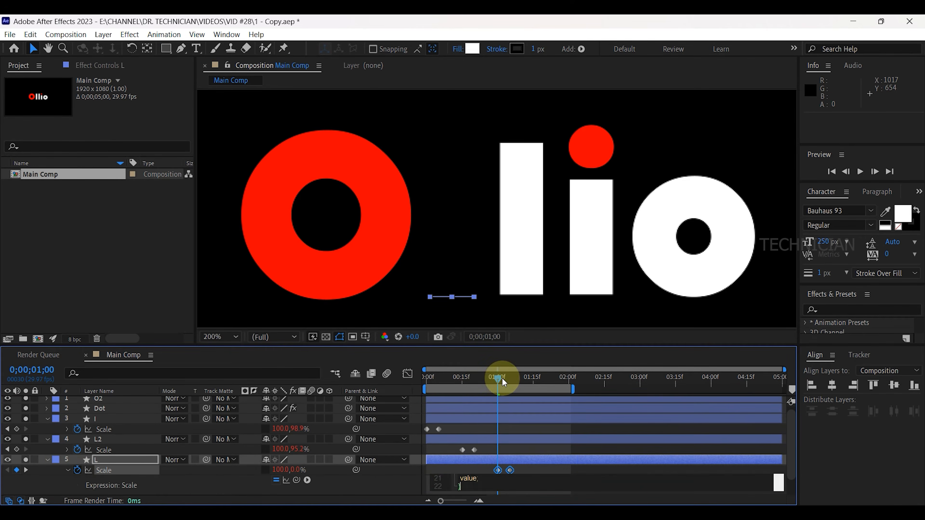
pyautogui.moveTo(502, 378); pyautogui.dragTo(425, 385)
pyautogui.click(47, 459)
pyautogui.click(47, 440)
pyautogui.click(47, 422)
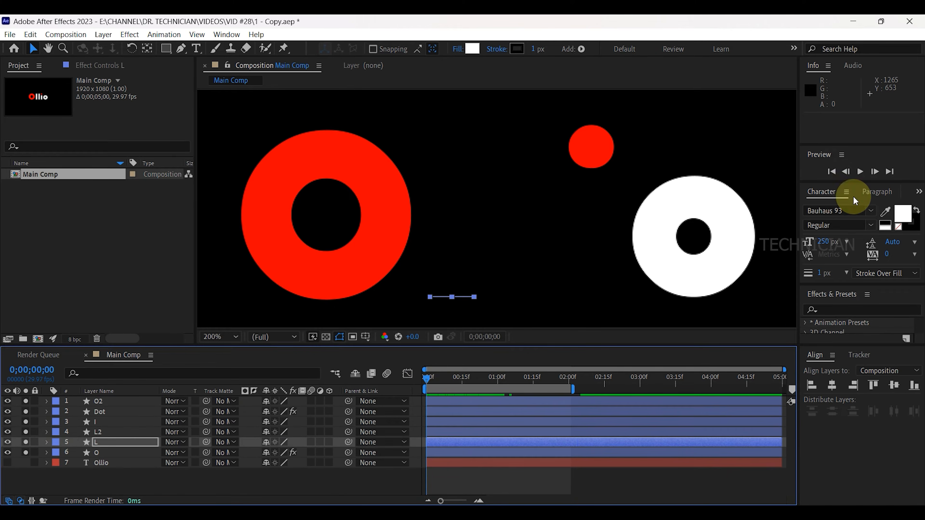
# Preview the staggered bounce of the I, L2 and L letters and return to the first frame.
pyautogui.click(860, 172)
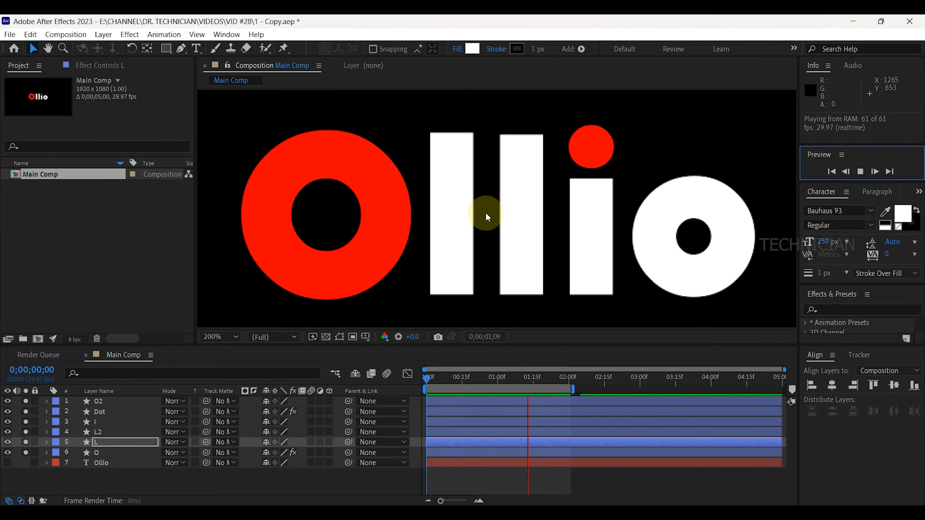
pyautogui.click(861, 177)
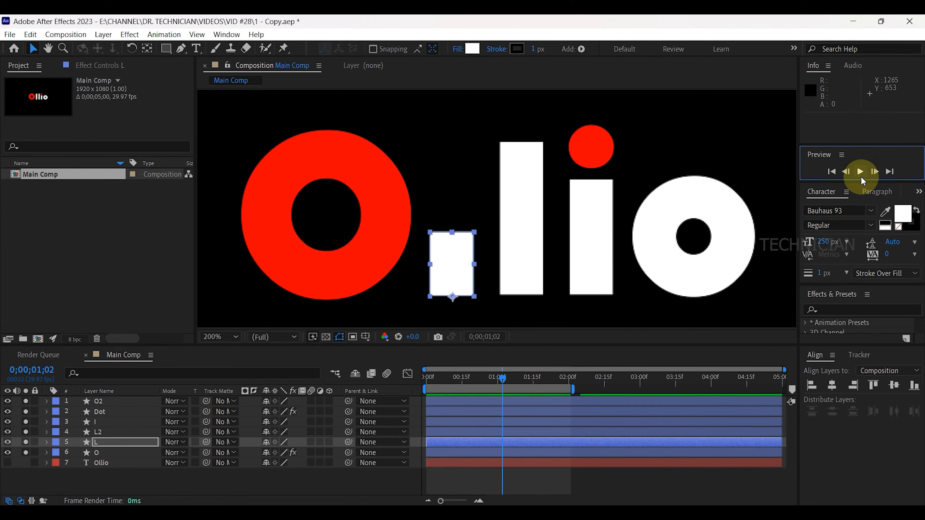
pyautogui.moveTo(502, 379); pyautogui.dragTo(419, 379)
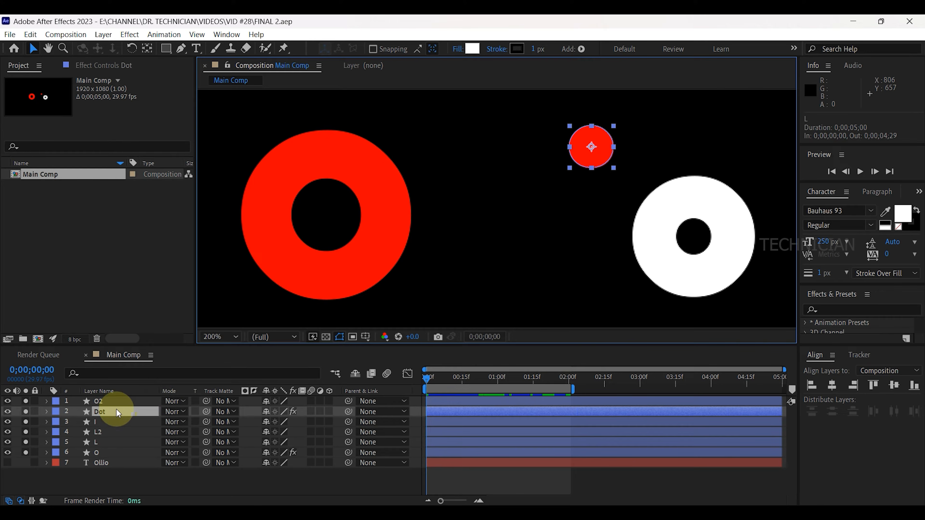
# Keyframe the Dot layer's resting Position at 3 seconds, and at frame 9 lower it to a Y value of 516.8.
pyautogui.press('p')
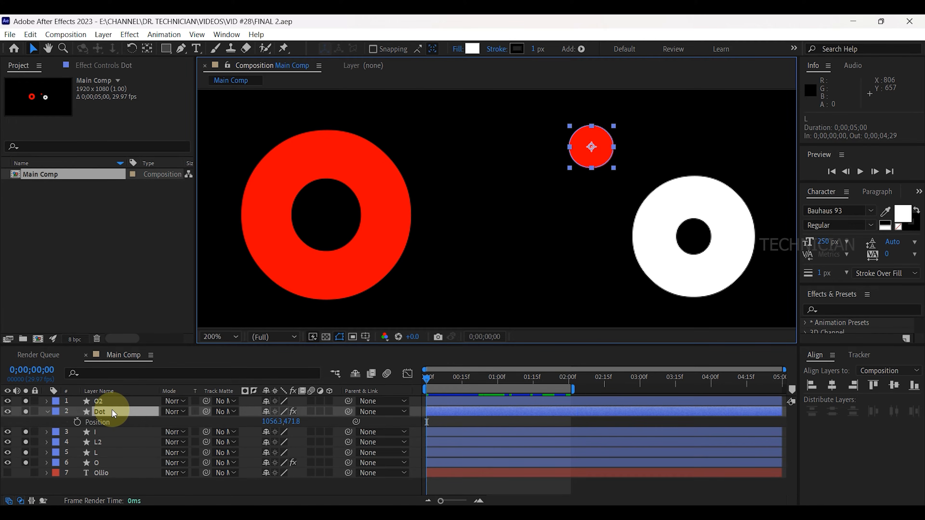
pyautogui.moveTo(433, 377); pyautogui.dragTo(640, 389)
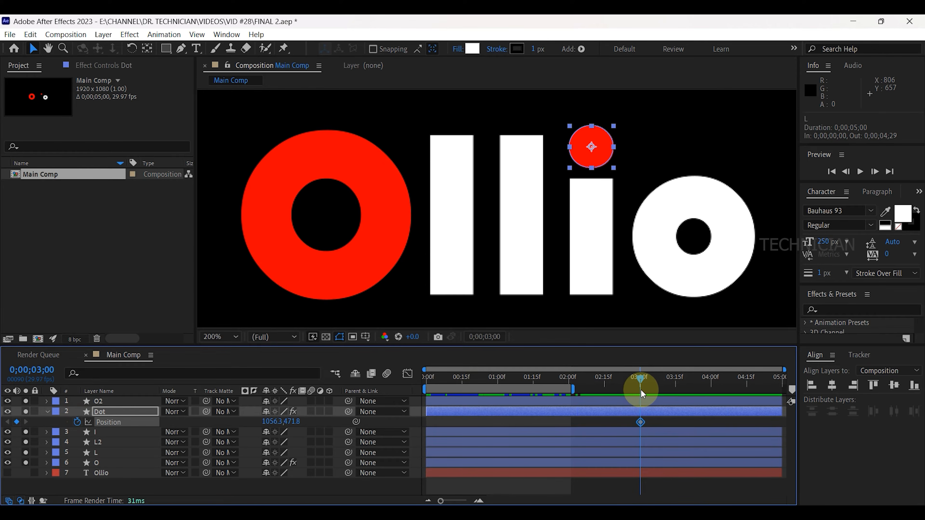
pyautogui.moveTo(640, 386); pyautogui.dragTo(446, 401)
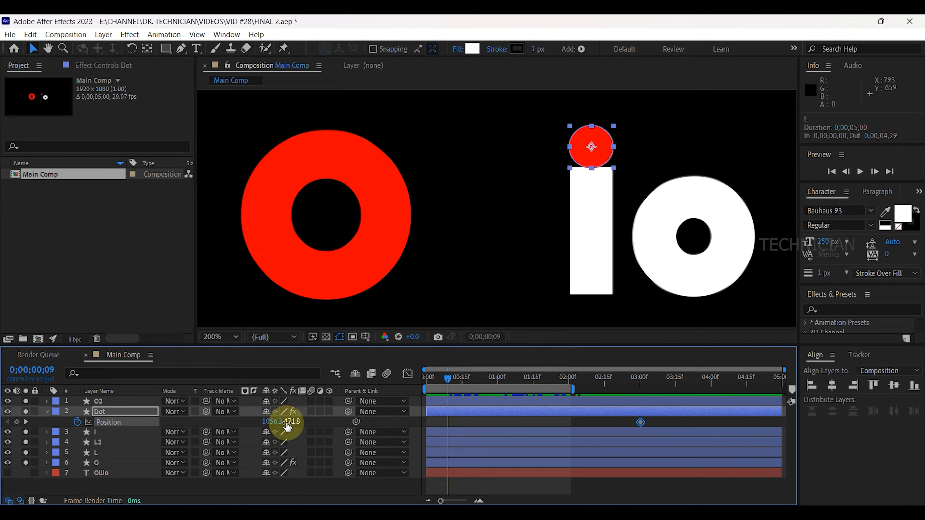
pyautogui.moveTo(288, 421); pyautogui.dragTo(313, 422)
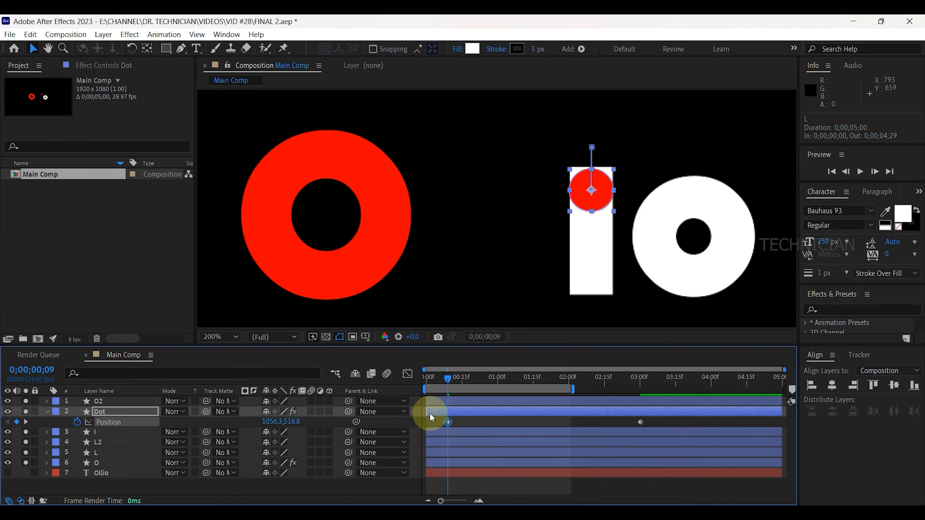
# At frame 23, move the dot onto the top of the L2 letter, at about 981.3, 418.0.
pyautogui.moveTo(446, 379); pyautogui.dragTo(481, 381)
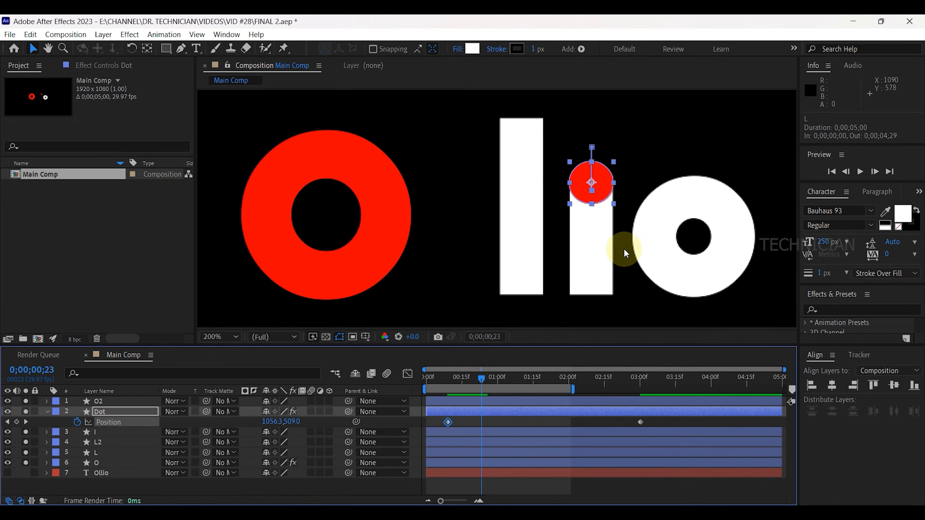
pyautogui.press(',')
pyautogui.moveTo(595, 179); pyautogui.dragTo(594, 240)
pyautogui.moveTo(547, 261); pyautogui.dragTo(514, 216)
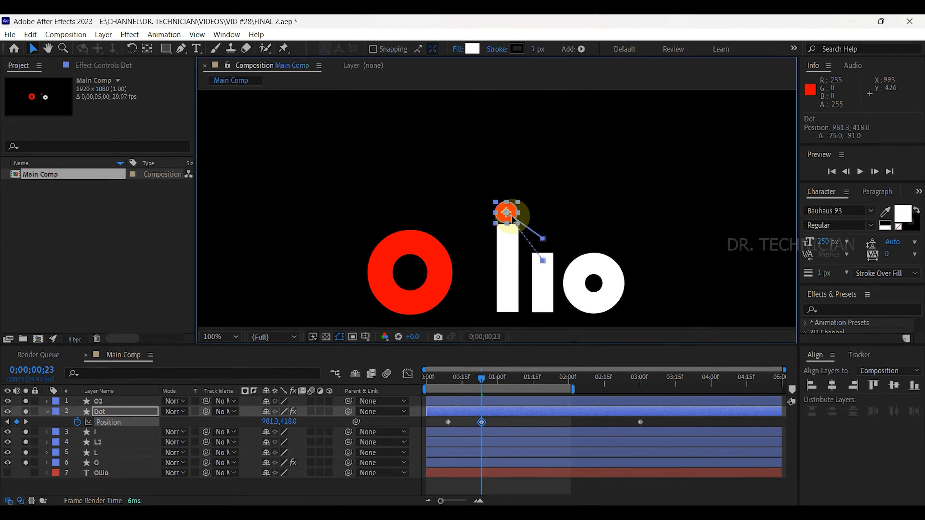
# At frame 16, raise the dot to a Y position of 281.4 for the jump's peak, and preview the jump.
pyautogui.moveTo(489, 381); pyautogui.dragTo(467, 381)
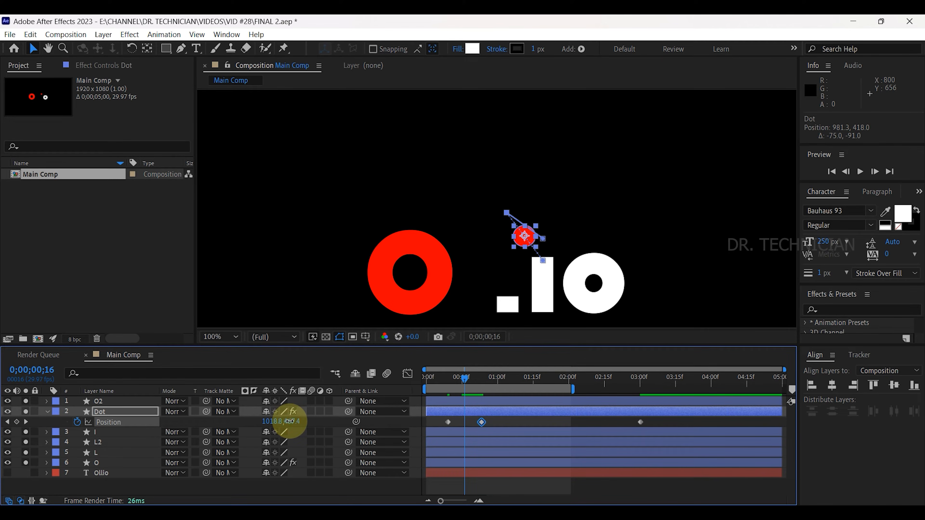
pyautogui.moveTo(290, 421); pyautogui.dragTo(182, 421)
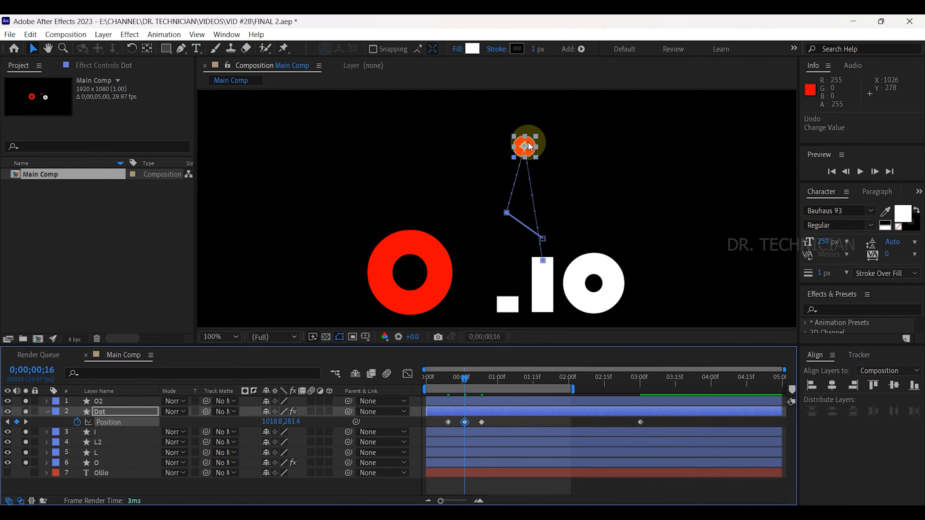
pyautogui.moveTo(462, 365); pyautogui.dragTo(441, 381)
pyautogui.click(860, 171)
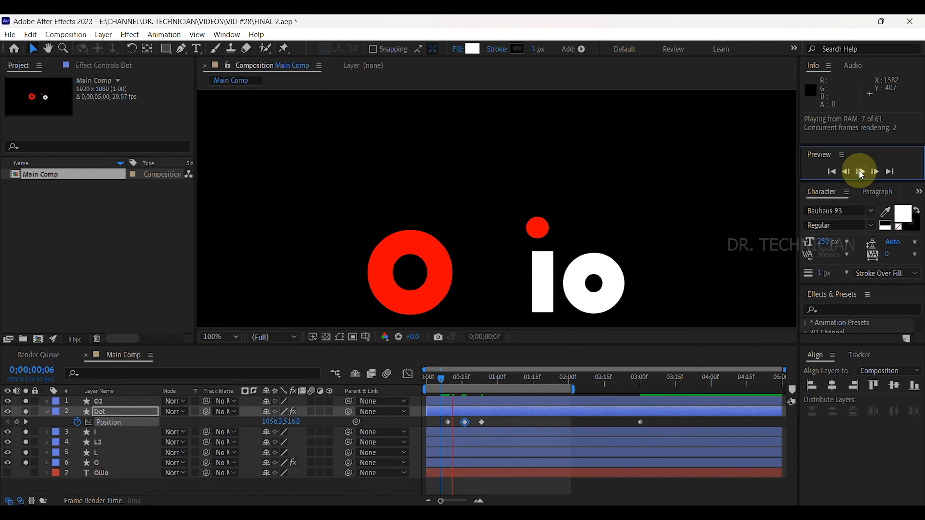
pyautogui.moveTo(497, 375); pyautogui.dragTo(483, 377)
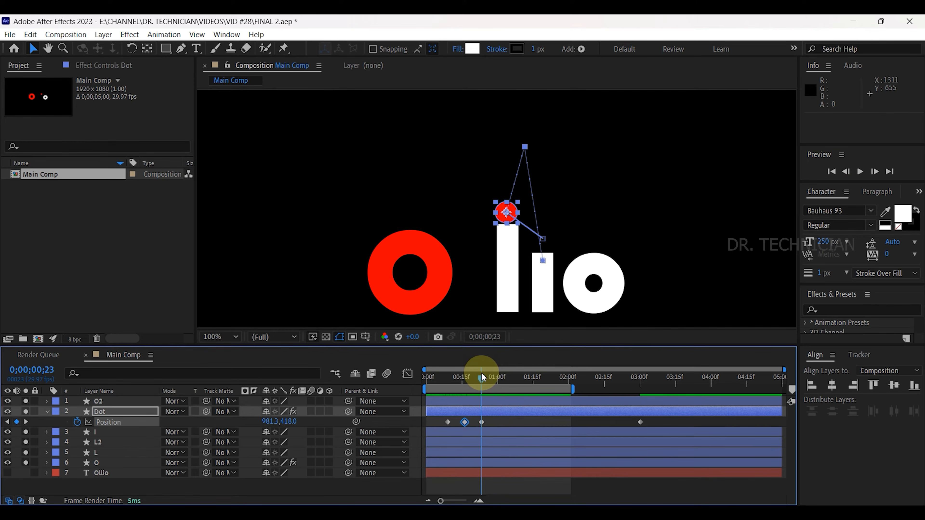
# Apply easing to the dot's Position keyframes at frames 16 and 23.
pyautogui.click(487, 421)
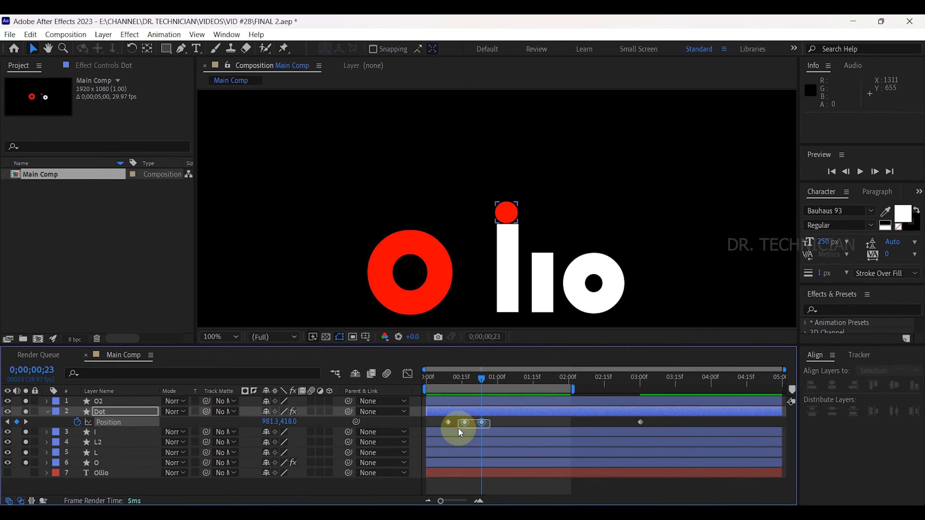
pyautogui.rightClick(482, 422)
pyautogui.moveTo(619, 413)
pyautogui.click(657, 449)
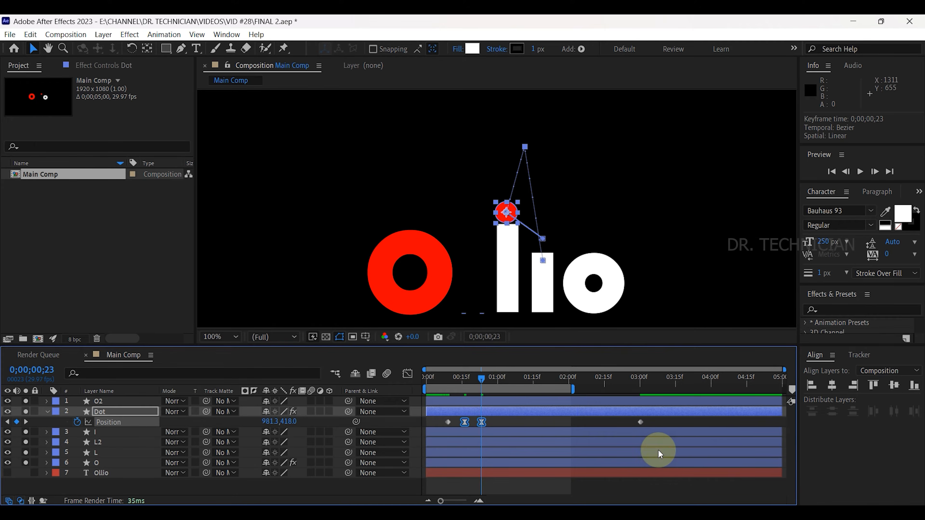
# Convert the peak point of the dot's motion path to a smooth curve and level its handles into a rounded arc.
pyautogui.click(182, 48)
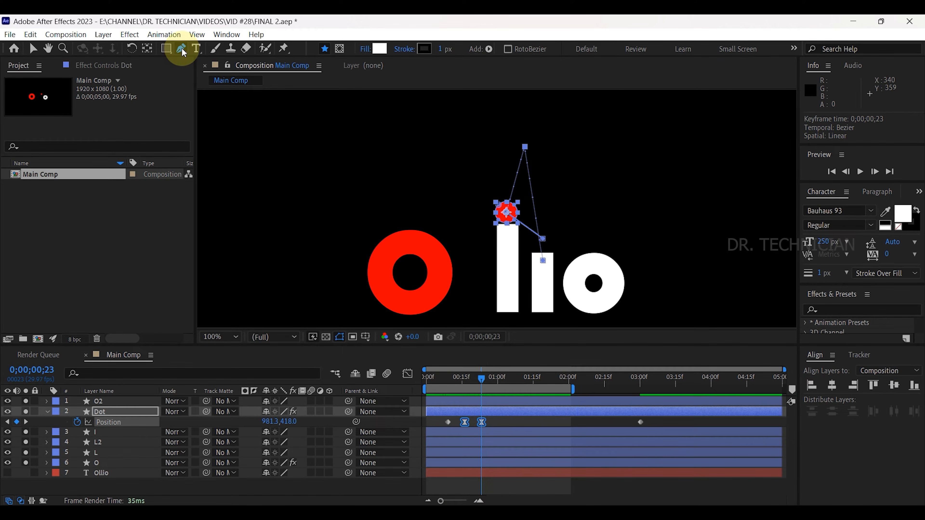
pyautogui.moveTo(181, 48); pyautogui.dragTo(266, 90)
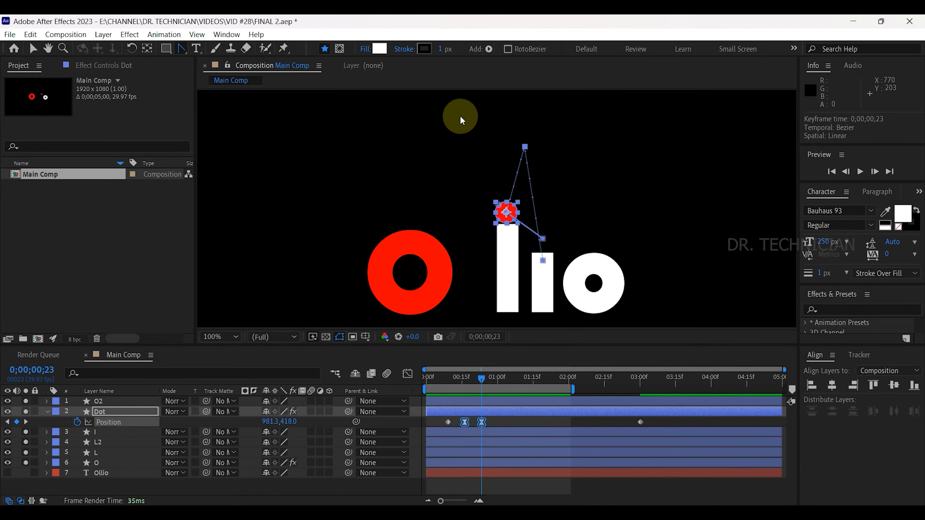
pyautogui.click(525, 148)
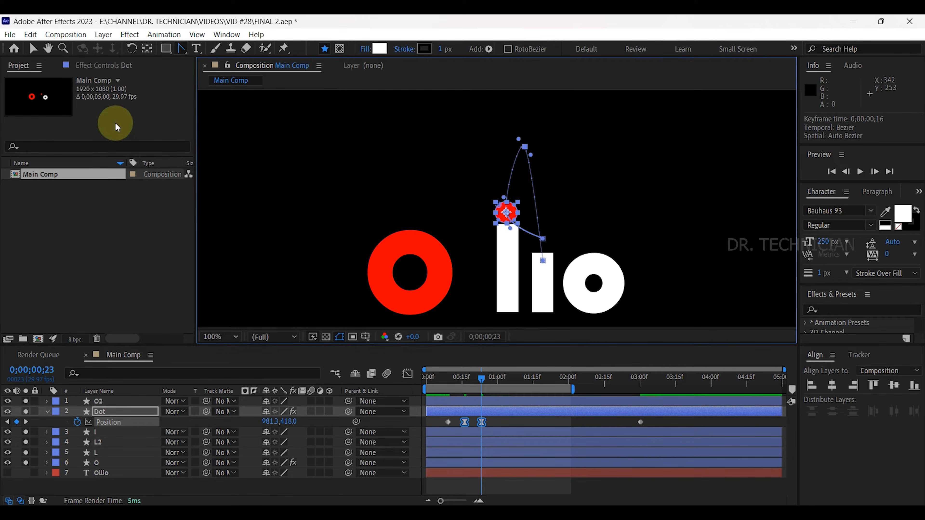
pyautogui.click(33, 48)
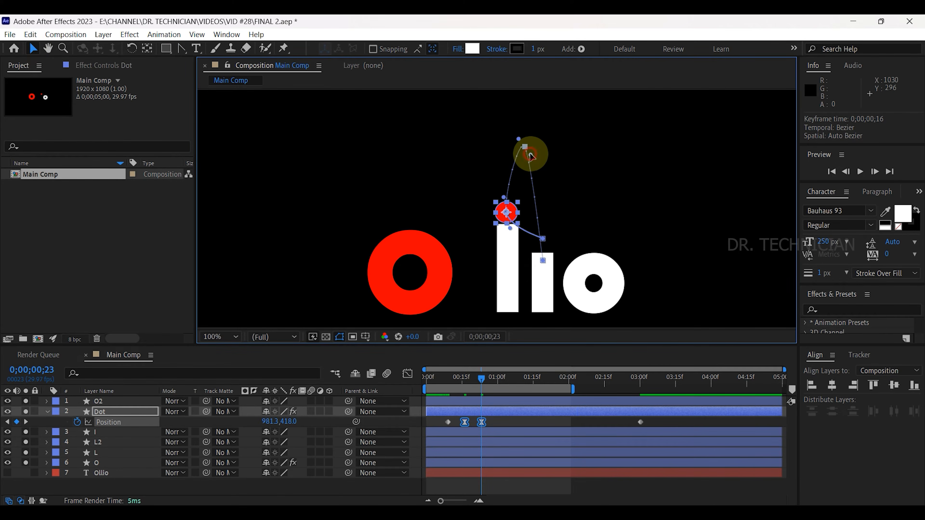
pyautogui.moveTo(531, 156); pyautogui.dragTo(508, 149)
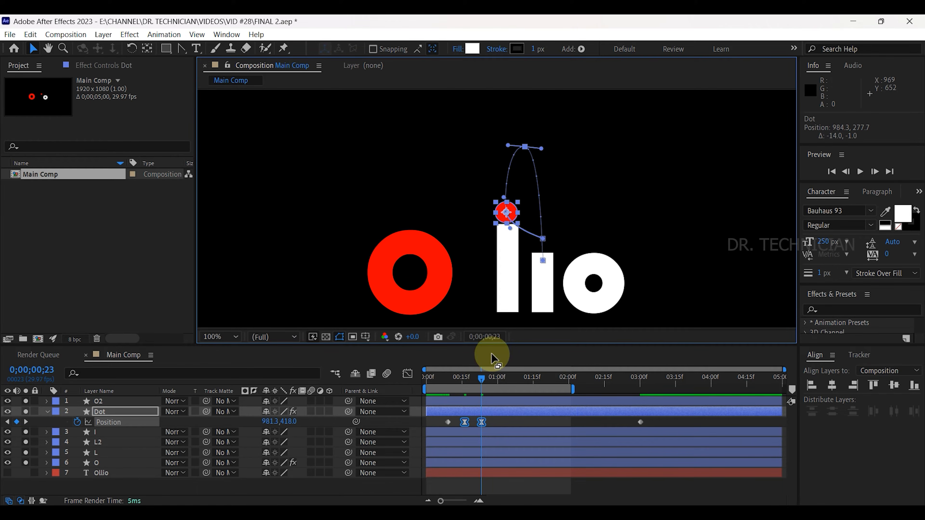
# Preview the dot's curved jump from the I to the L2 letter.
pyautogui.moveTo(464, 377); pyautogui.dragTo(437, 375)
pyautogui.click(860, 172)
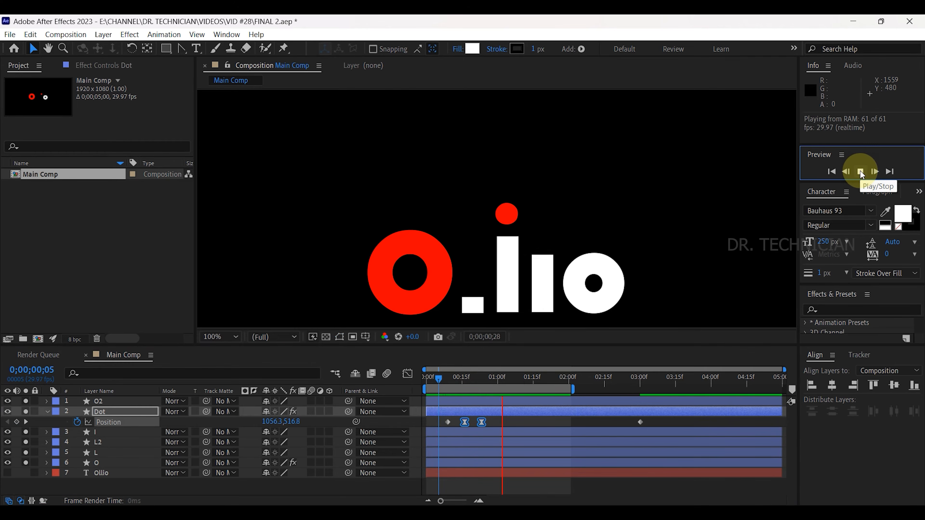
pyautogui.click(860, 171)
# In the speed graph of the dot's Position, lengthen the influence handles on both sides of the frame 16 keyframe.
pyautogui.click(493, 419)
pyautogui.moveTo(495, 421); pyautogui.dragTo(439, 429)
pyautogui.click(408, 374)
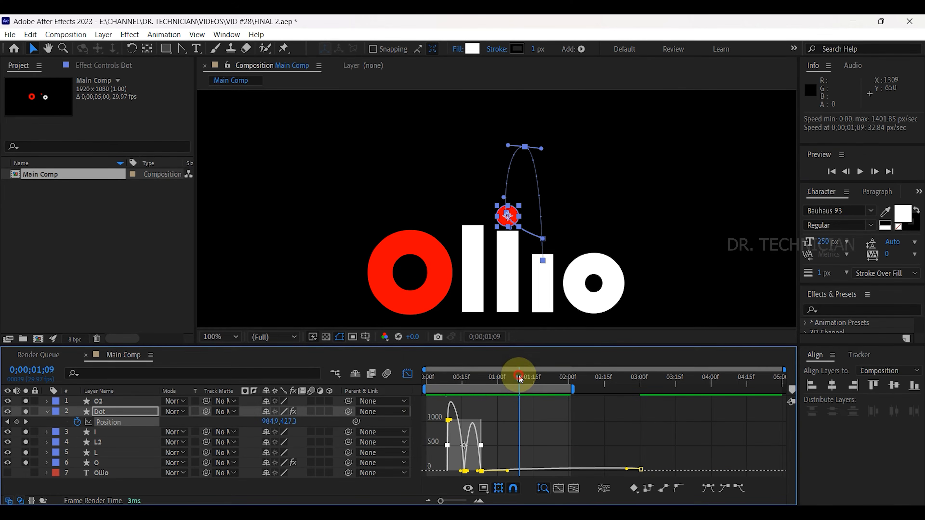
pyautogui.moveTo(515, 376); pyautogui.dragTo(461, 376)
pyautogui.moveTo(441, 500); pyautogui.dragTo(457, 500)
pyautogui.click(521, 471)
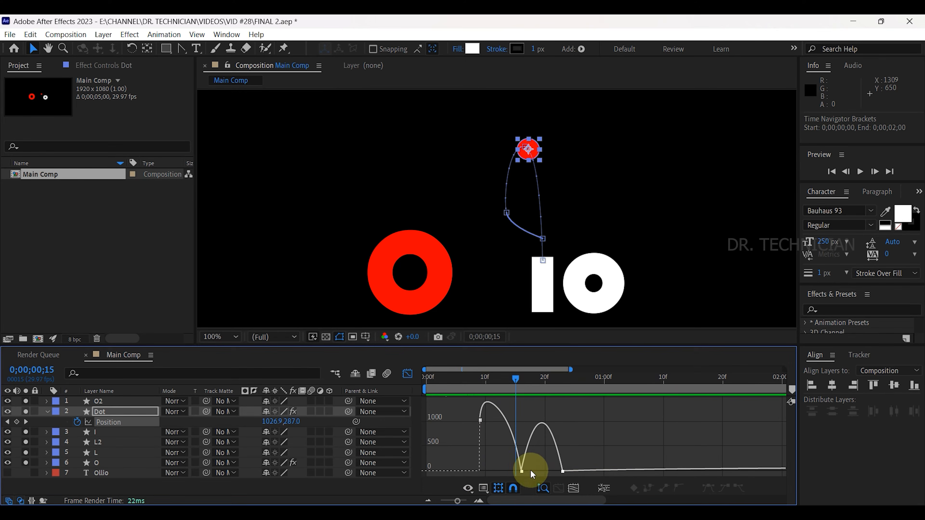
pyautogui.moveTo(514, 471); pyautogui.dragTo(531, 471)
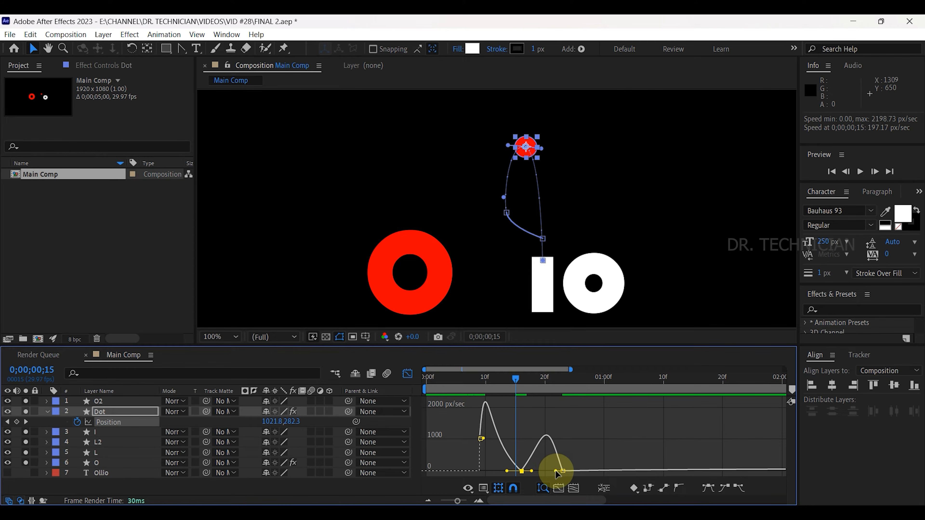
# Preview the dot's adjusted jump and return from the speed graph to the layer bars.
pyautogui.press('space')
pyautogui.click(407, 374)
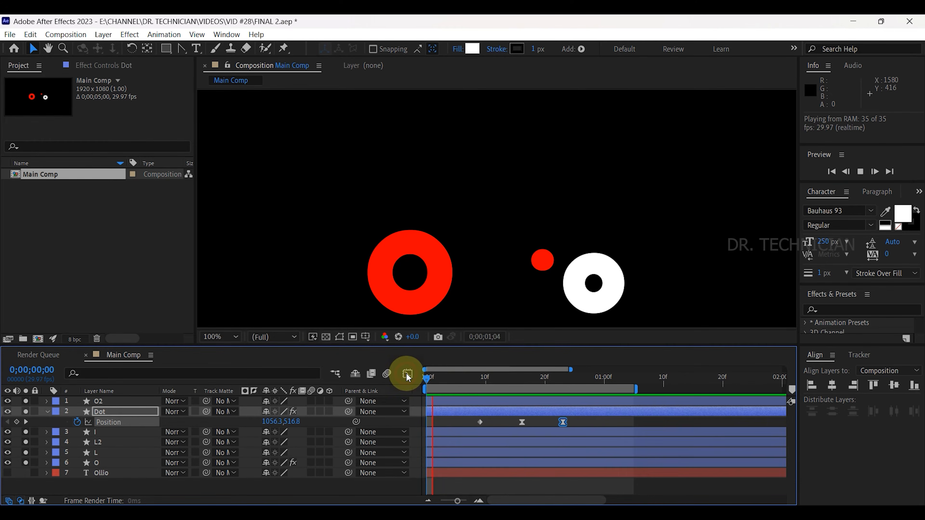
pyautogui.click(866, 170)
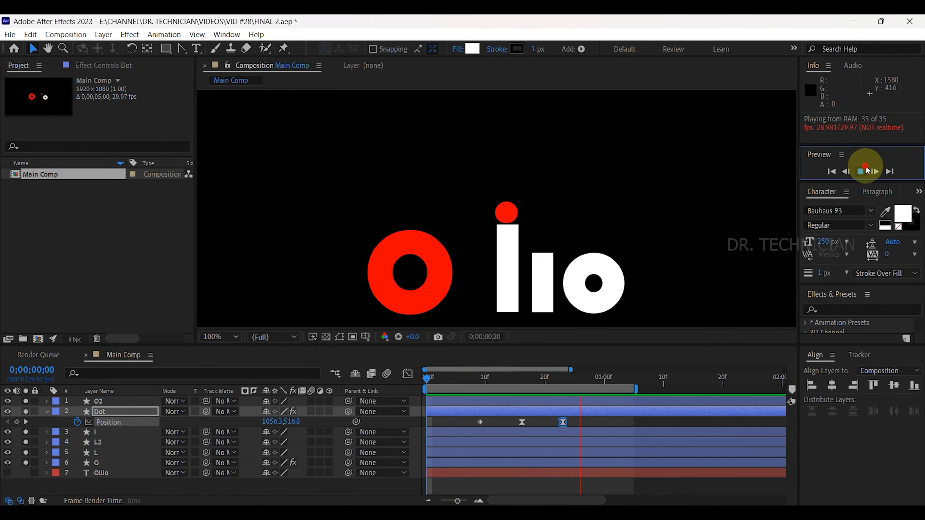
# At 1 second 6 frames, move the dot over the first L letter with an X position of 911.5.
pyautogui.moveTo(641, 378)
pyautogui.mouseDown()
pyautogui.moveTo(609, 379)
pyautogui.moveTo(640, 379)
pyautogui.mouseUp()
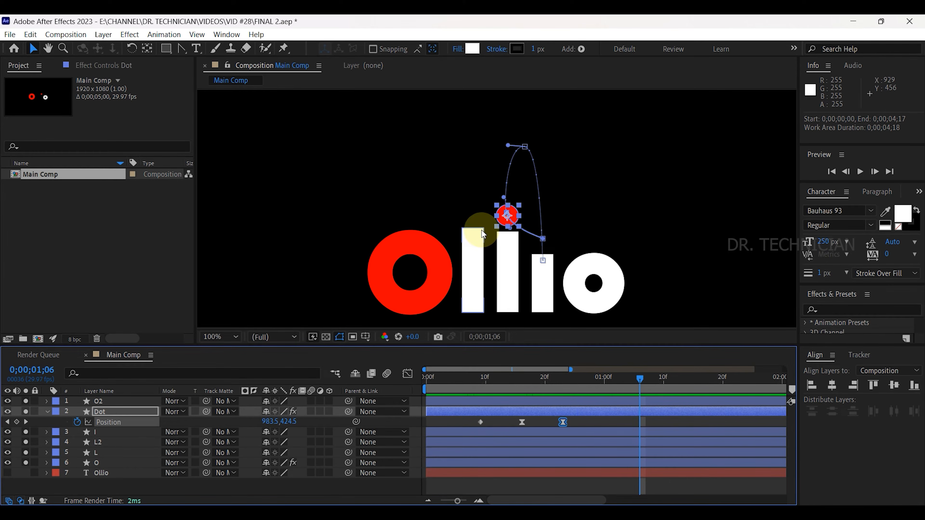
pyautogui.moveTo(273, 422); pyautogui.dragTo(228, 419)
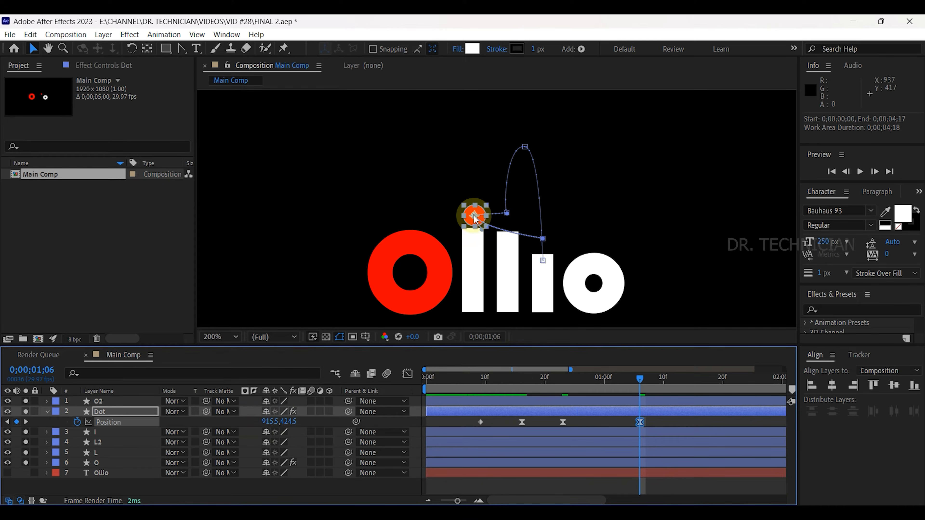
pyautogui.scroll(2, 476, 219)
pyautogui.moveTo(265, 421); pyautogui.dragTo(260, 421)
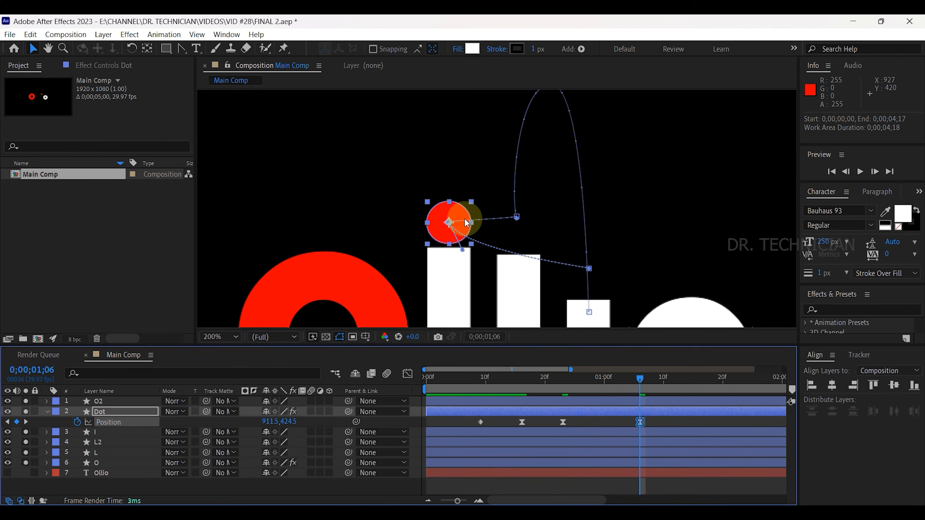
# At 1 second, raise the dot to a Y position of 386.5 for the second jump's peak, and preview the animation.
pyautogui.moveTo(641, 382); pyautogui.dragTo(587, 362)
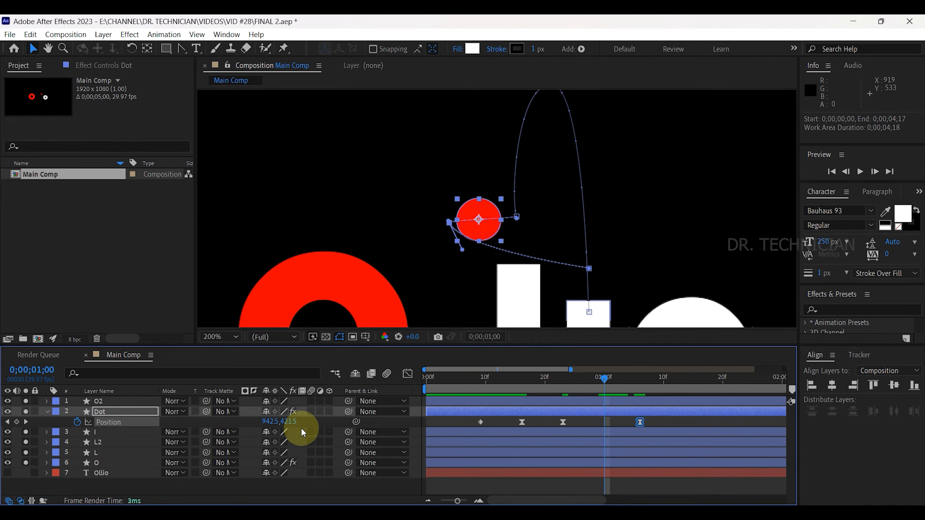
pyautogui.moveTo(292, 422); pyautogui.dragTo(271, 422)
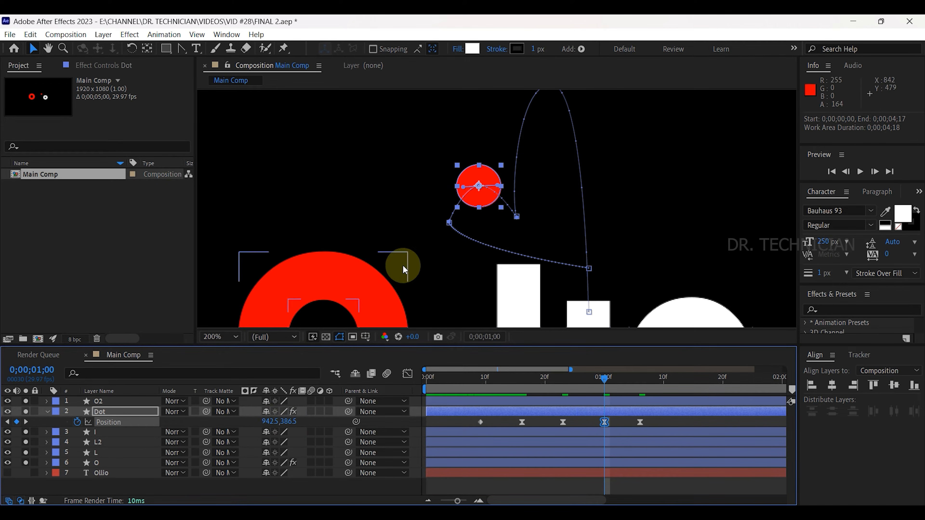
pyautogui.moveTo(604, 377); pyautogui.dragTo(498, 378)
pyautogui.click(859, 172)
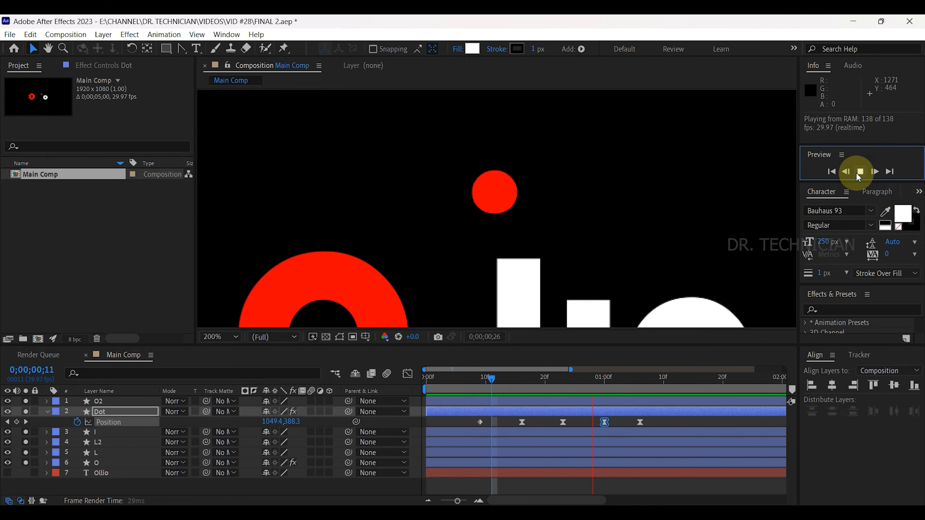
pyautogui.click(860, 171)
# Convert the dot's Position keyframes at frame 23 and at 1 second 6 frames back to linear interpolation.
pyautogui.moveTo(667, 383); pyautogui.dragTo(556, 401)
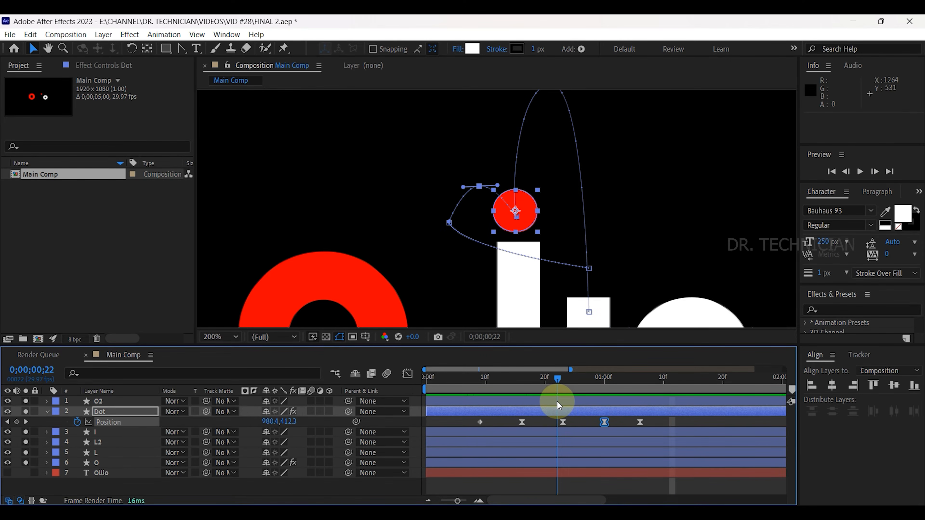
pyautogui.rightClick(564, 421)
pyautogui.press('Escape')
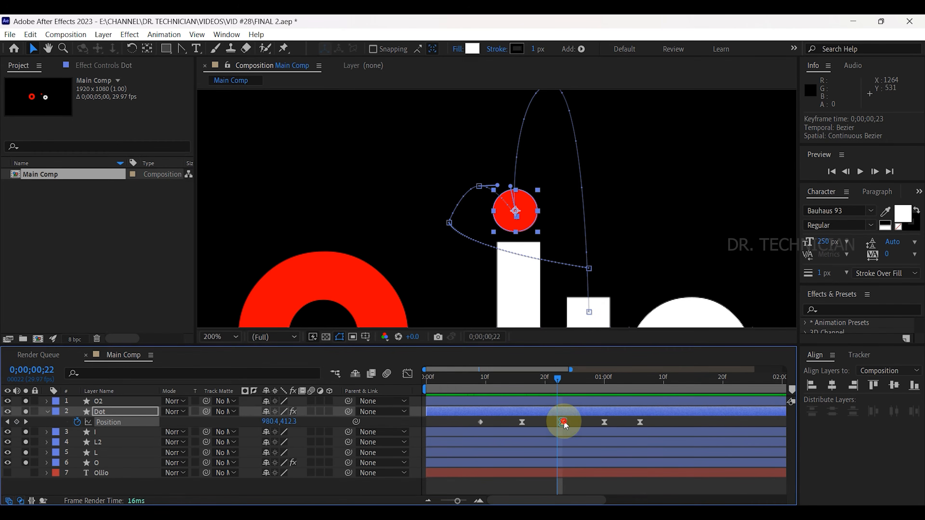
pyautogui.keyDown('ctrl'); pyautogui.click(564, 421); pyautogui.keyUp('ctrl')
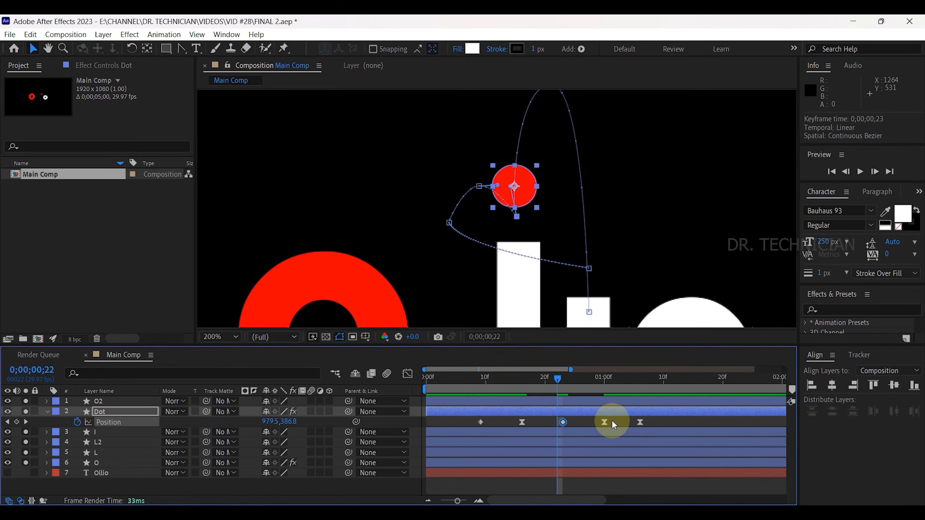
pyautogui.keyDown('ctrl'); pyautogui.click(640, 422); pyautogui.keyUp('ctrl')
# End the work area at 1 second 14 frames and return to the first frame.
pyautogui.moveTo(564, 379); pyautogui.dragTo(517, 382)
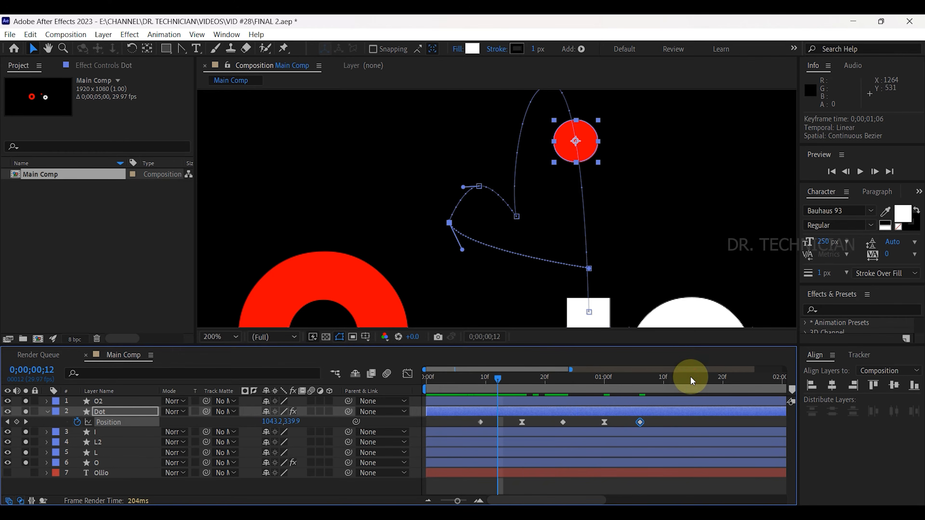
pyautogui.moveTo(691, 378); pyautogui.dragTo(685, 377)
pyautogui.press('n')
pyautogui.press(',')
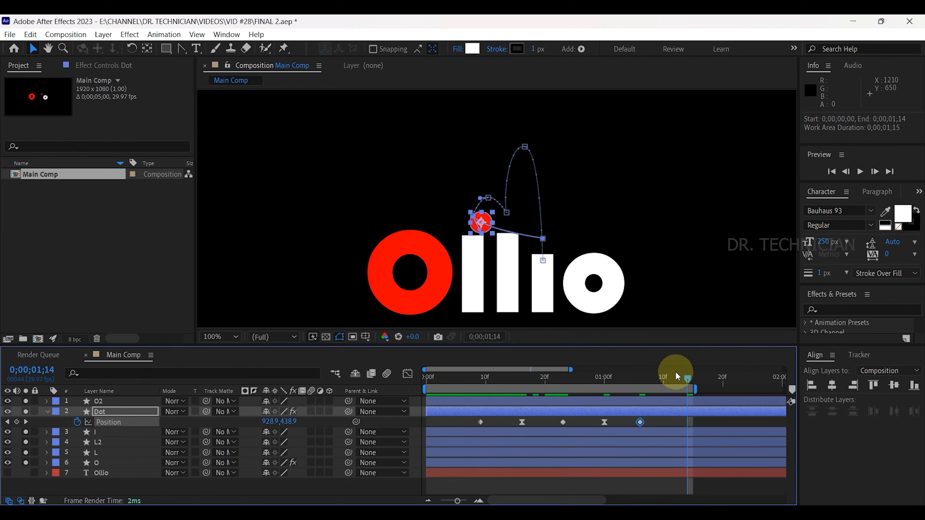
pyautogui.press('Home')
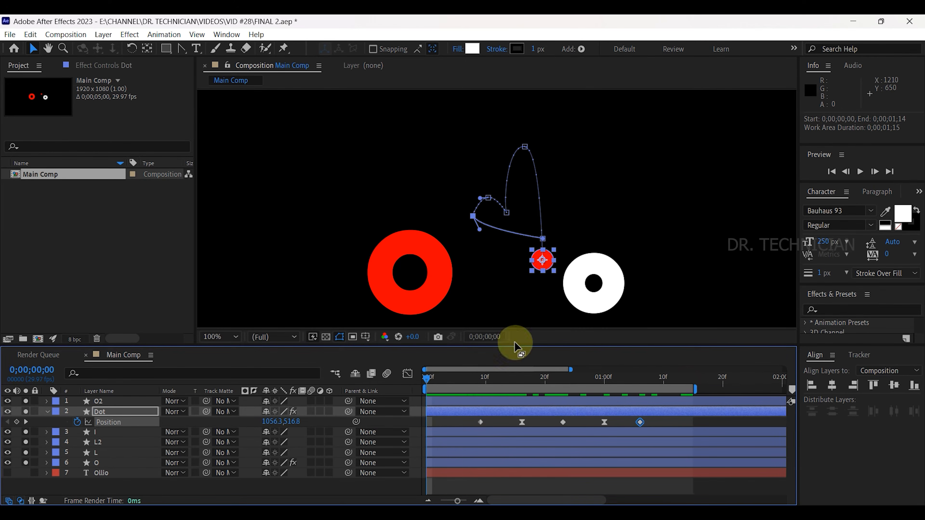
# Preview the animation and extend the work area end to 1 second 26 frames.
pyautogui.press('space')
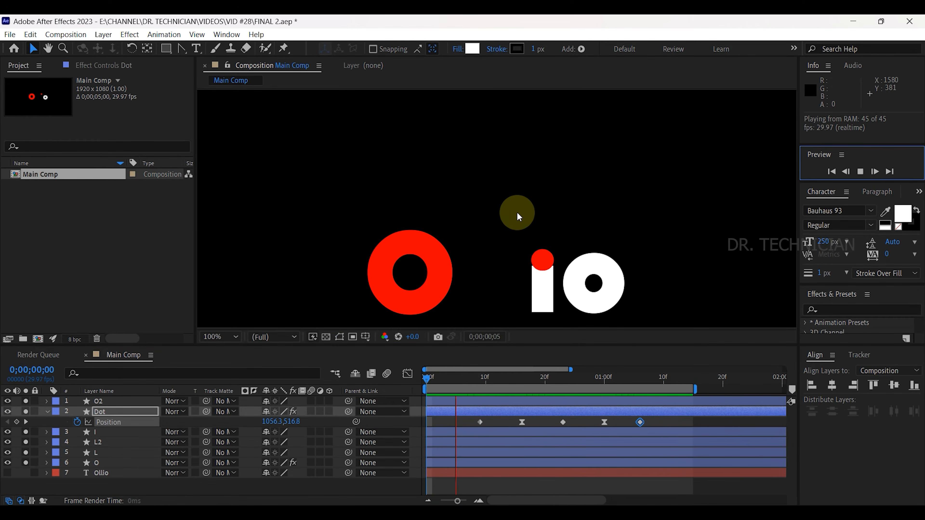
pyautogui.click(860, 172)
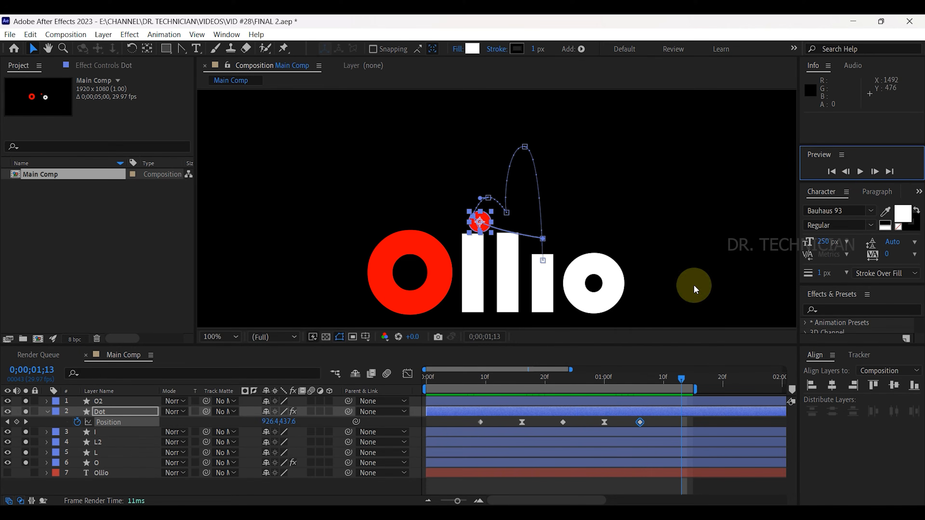
pyautogui.moveTo(695, 389); pyautogui.dragTo(767, 390)
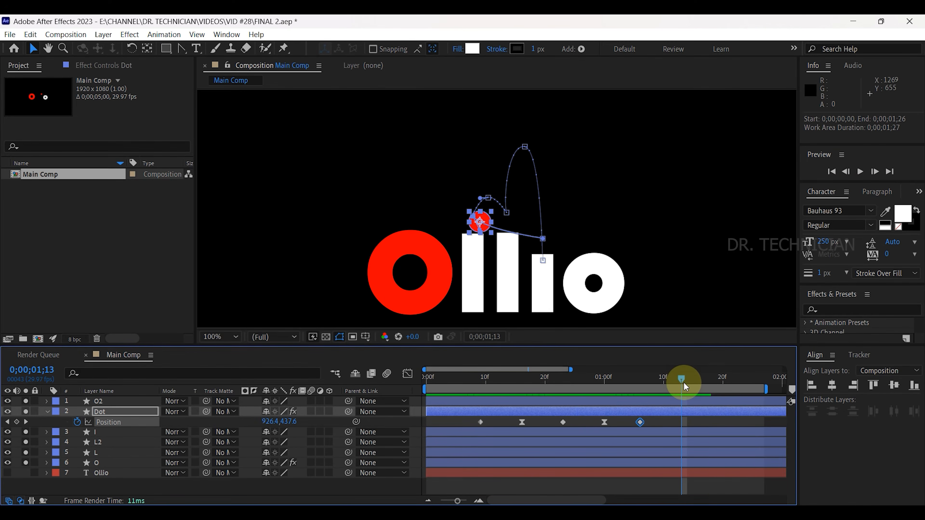
# At 1 second 13 frames, move the dot down onto the red O, to a position of about 831.9, 506.6.
pyautogui.click(493, 219)
pyautogui.scroll(1, 478, 221)
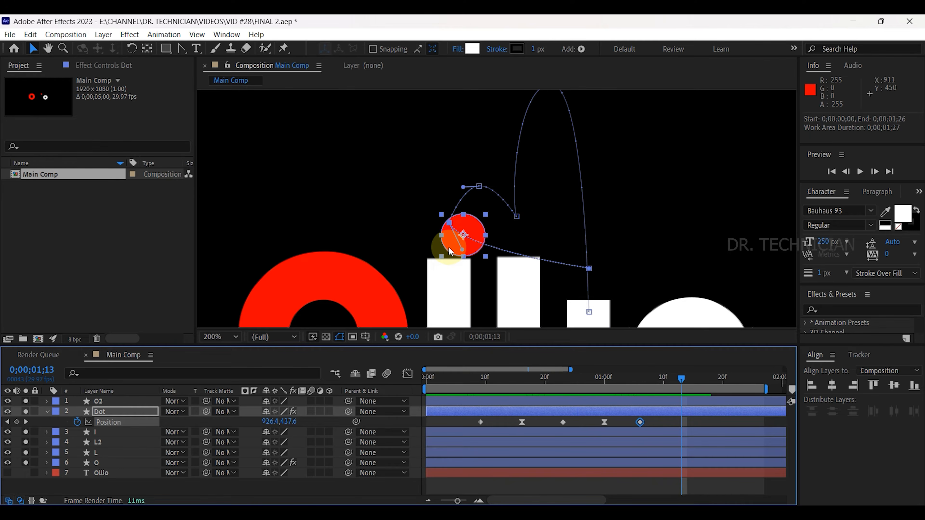
pyautogui.moveTo(434, 249); pyautogui.dragTo(359, 307)
# At 1 second 9 frames, raise the dot to about 859.6, 439.4 for the third jump's peak, and preview the animation.
pyautogui.moveTo(682, 379); pyautogui.dragTo(657, 379)
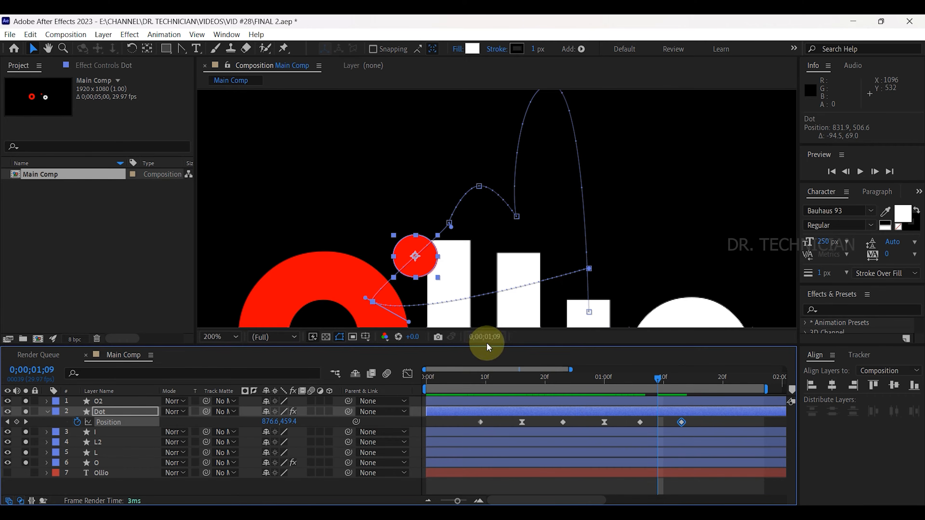
pyautogui.moveTo(421, 274); pyautogui.dragTo(405, 253)
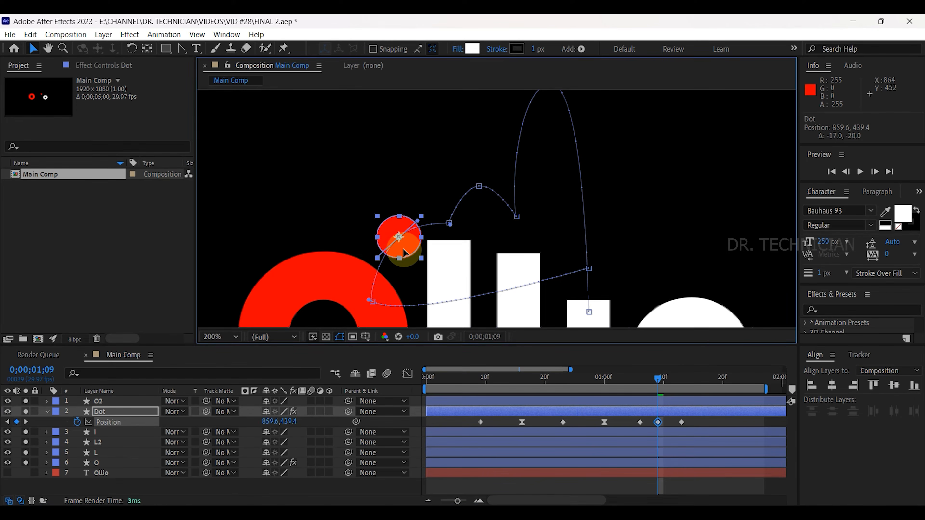
pyautogui.moveTo(657, 379); pyautogui.dragTo(562, 379)
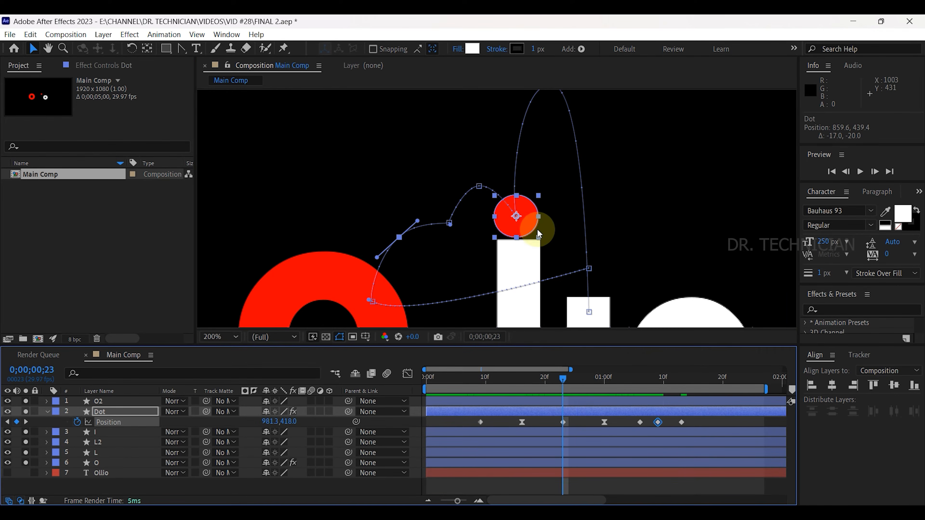
pyautogui.press(',')
pyautogui.click(860, 171)
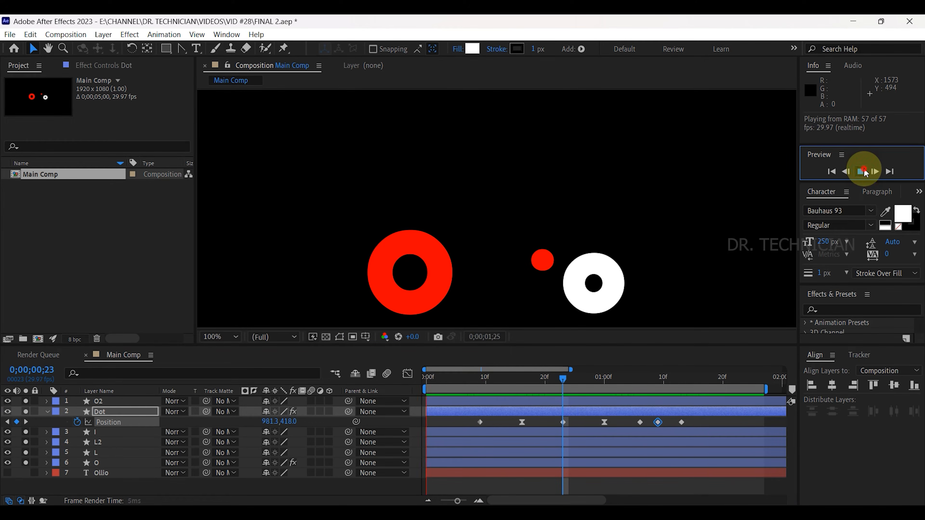
pyautogui.click(863, 170)
# Stretch the spacing of the dot's last three Position keyframes so the final one falls at 1 second 15 frames, and preview the animation.
pyautogui.click(689, 420)
pyautogui.moveTo(689, 419); pyautogui.dragTo(631, 428)
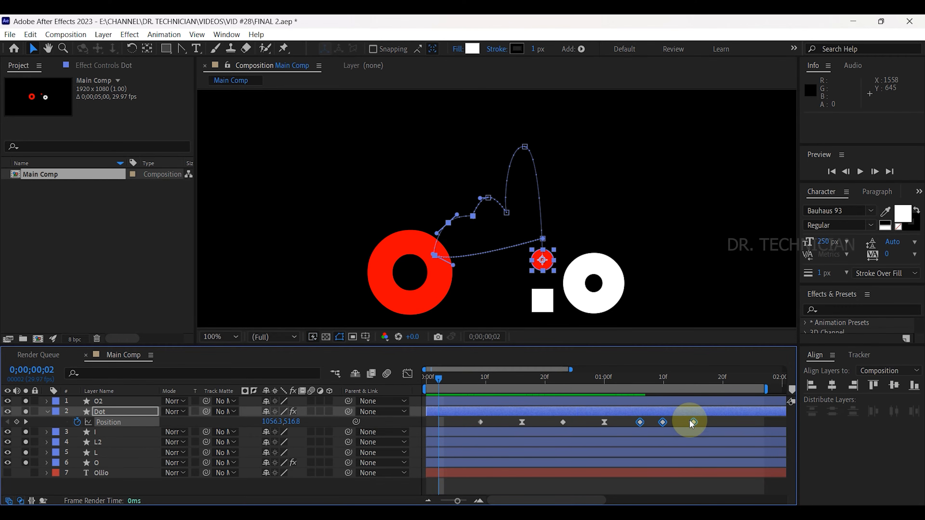
pyautogui.click(621, 377)
pyautogui.click(858, 172)
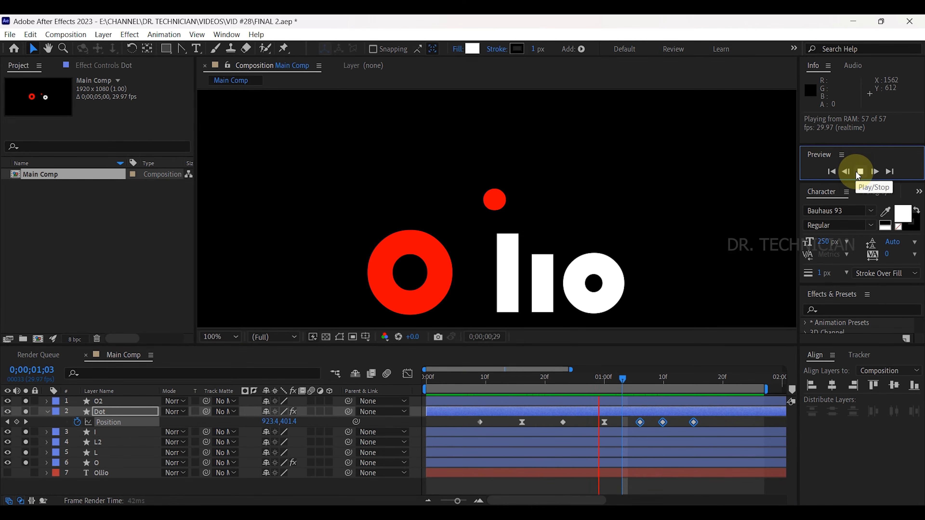
pyautogui.click(859, 171)
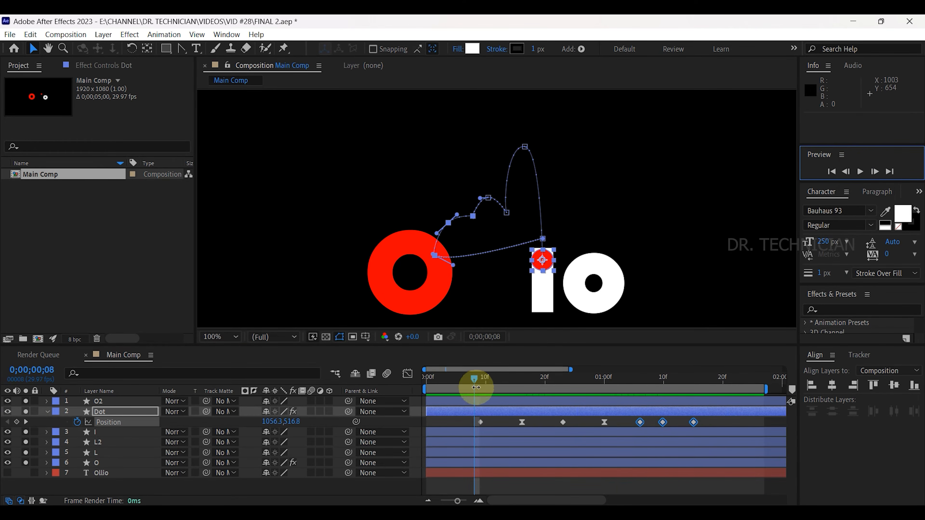
# Go to the dot's final keyframe at 1 second 15 frames, collapse the Dot layer, and save the project.
pyautogui.moveTo(476, 386); pyautogui.dragTo(693, 392)
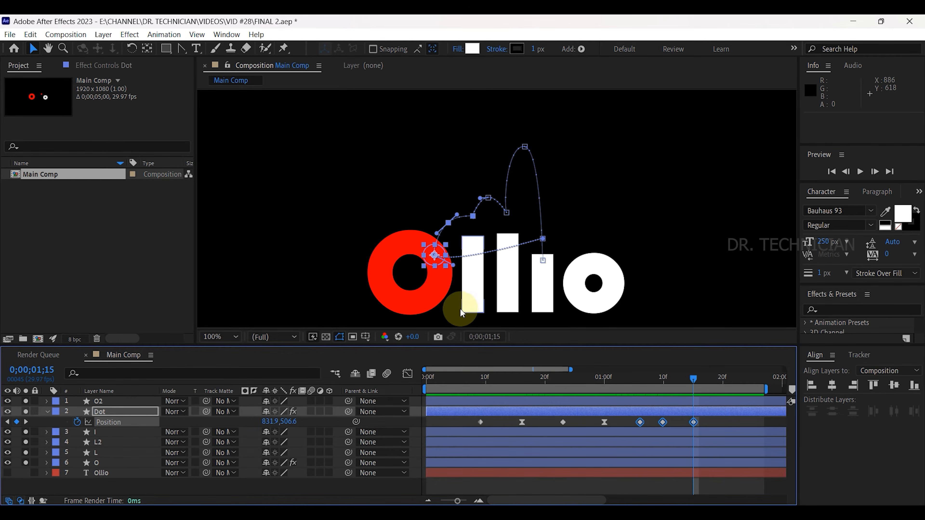
pyautogui.click(48, 411)
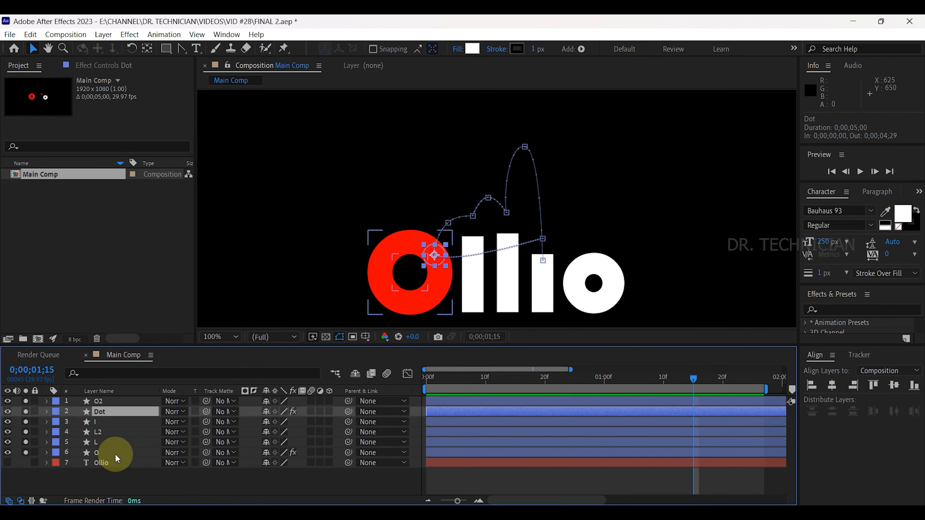
pyautogui.click(111, 453)
pyautogui.hotkey('ctrl', 's')
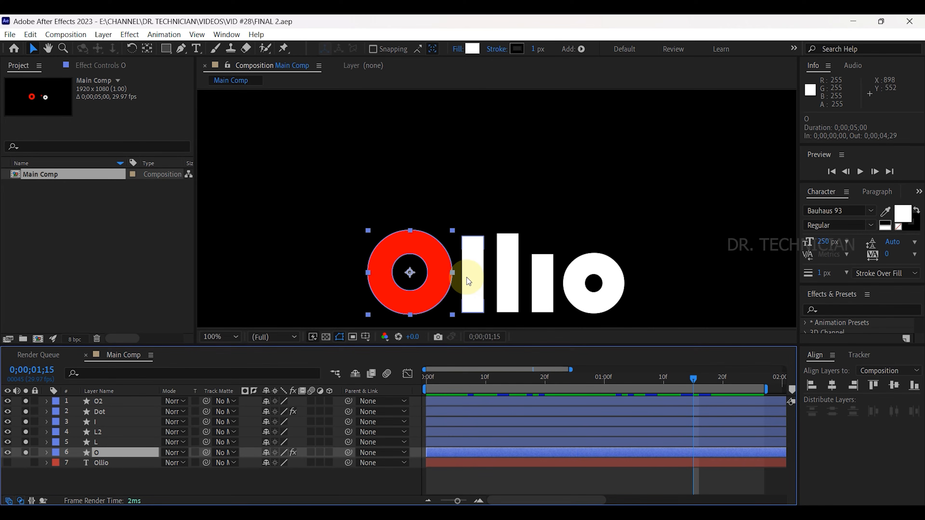
pyautogui.click(157, 479)
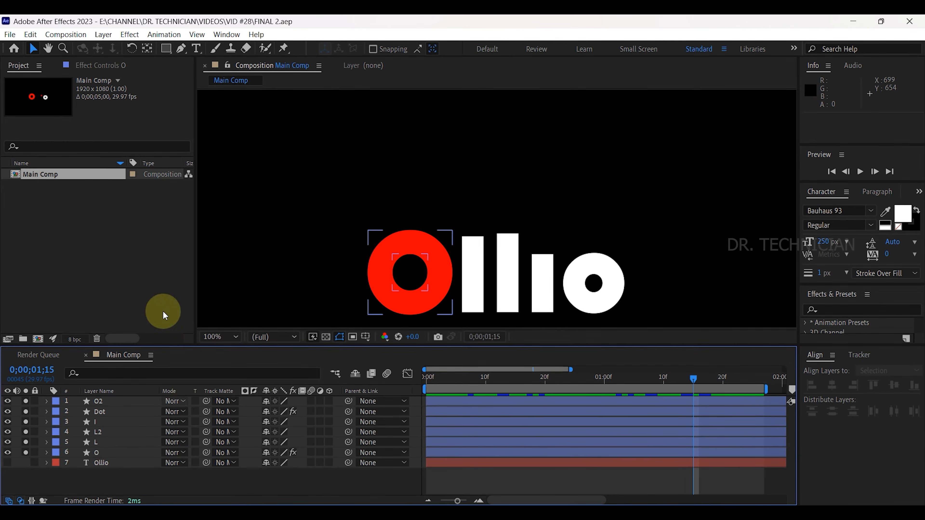
# Draw an ellipse about 103 by 100 px over the red O, with no fill and a 60 px white stroke.
pyautogui.click(166, 49)
pyautogui.click(200, 75)
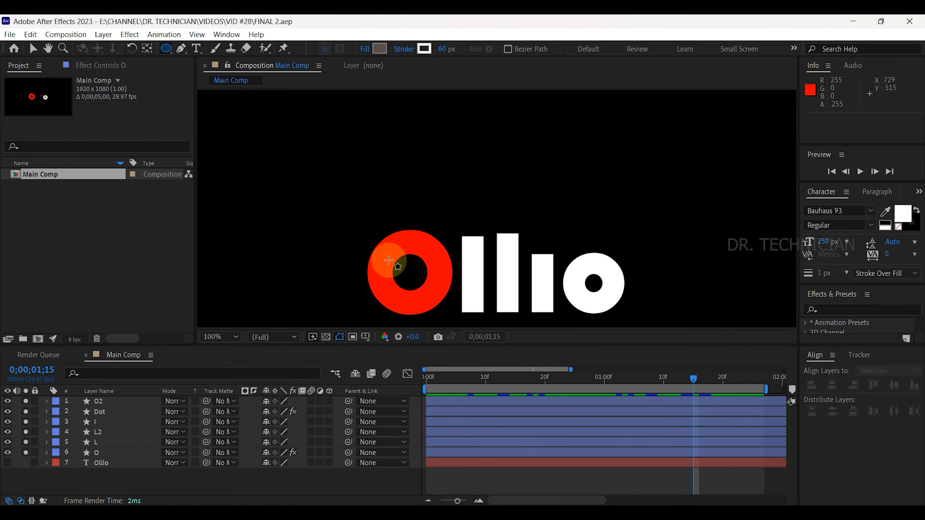
pyautogui.scroll(1, 399, 257)
pyautogui.moveTo(400, 239); pyautogui.dragTo(506, 112)
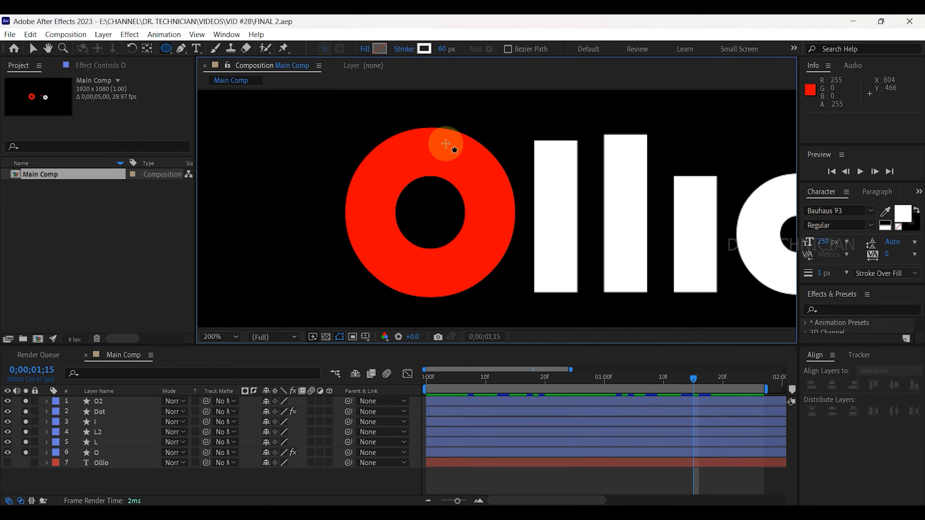
pyautogui.moveTo(381, 162); pyautogui.dragTo(481, 258)
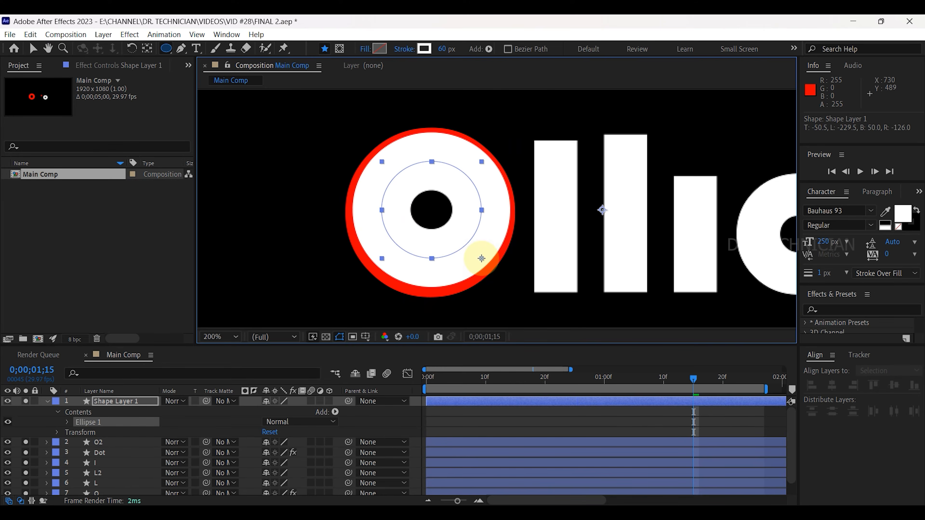
pyautogui.click(360, 49)
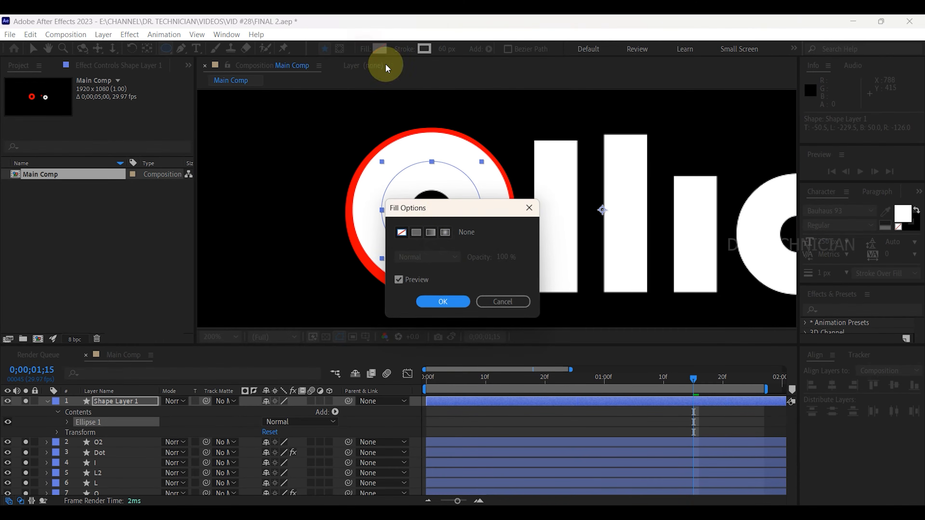
pyautogui.click(442, 300)
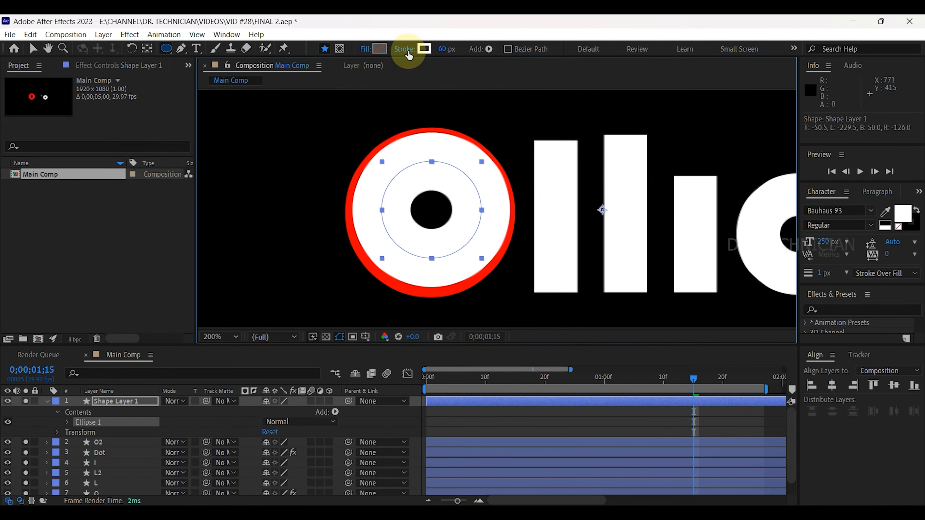
pyautogui.click(407, 49)
pyautogui.click(443, 302)
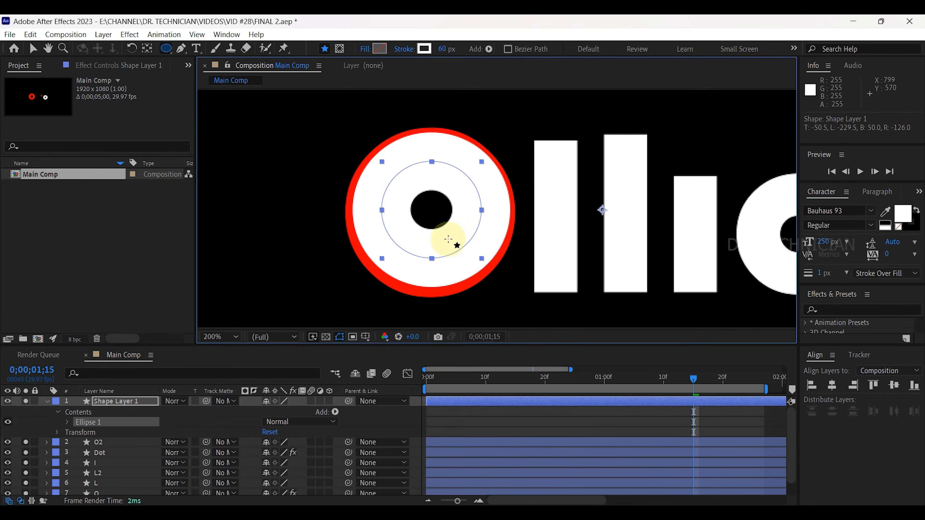
# Fit the ellipse to the red O by centering it, enlarging its path, and reducing its stroke width to 50 px, finally 45 px.
pyautogui.click(33, 49)
pyautogui.moveTo(445, 230); pyautogui.dragTo(444, 228)
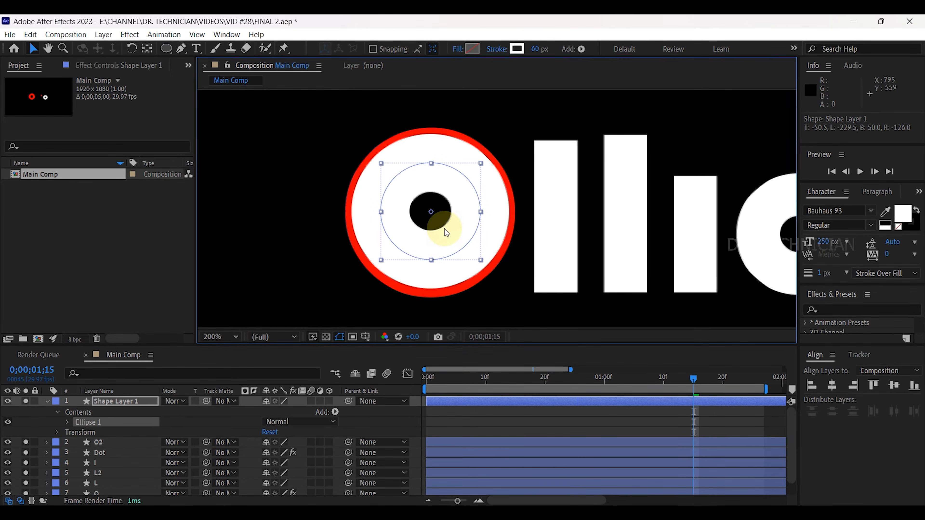
pyautogui.click(533, 51)
pyautogui.write('50')
pyautogui.press('Return')
pyautogui.moveTo(481, 260); pyautogui.dragTo(490, 267)
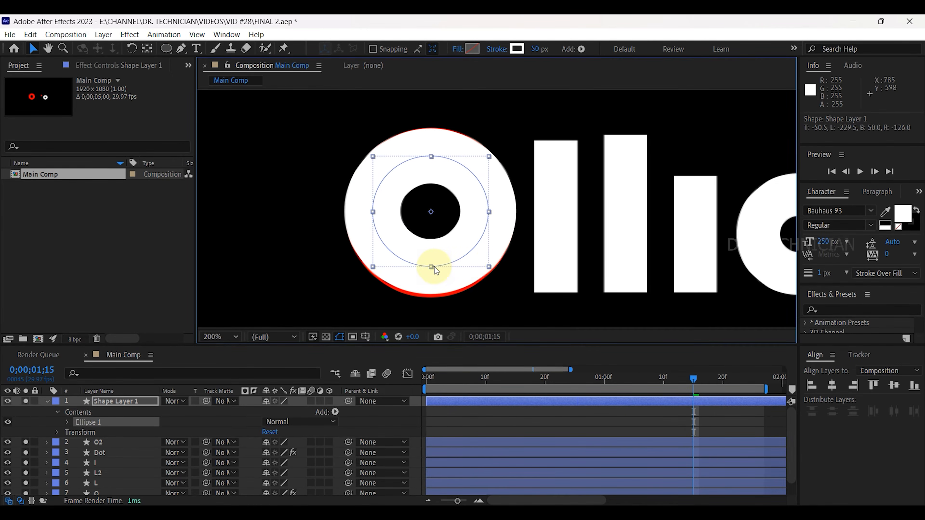
pyautogui.moveTo(432, 267); pyautogui.dragTo(433, 271)
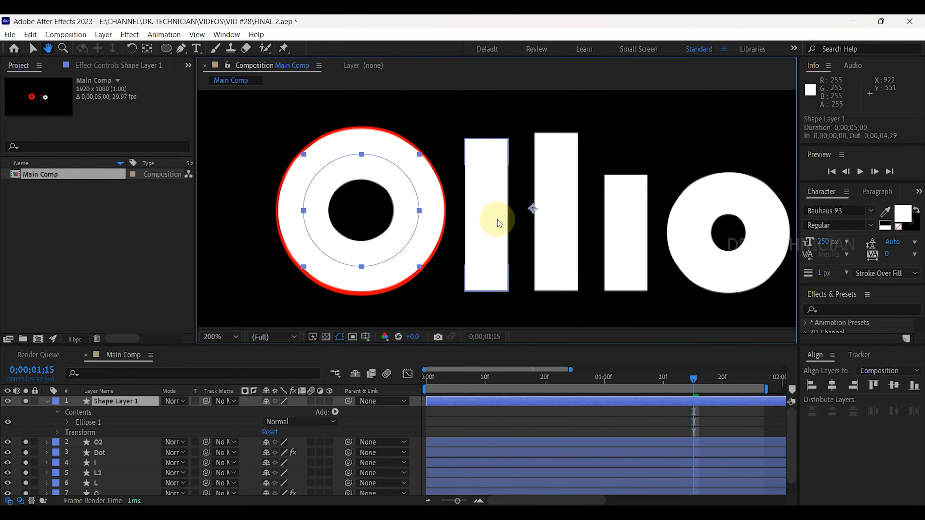
# At 1 second 6 frames, match the ellipse's stroke color to the dot by sampling its red, FF0000.
pyautogui.click(640, 378)
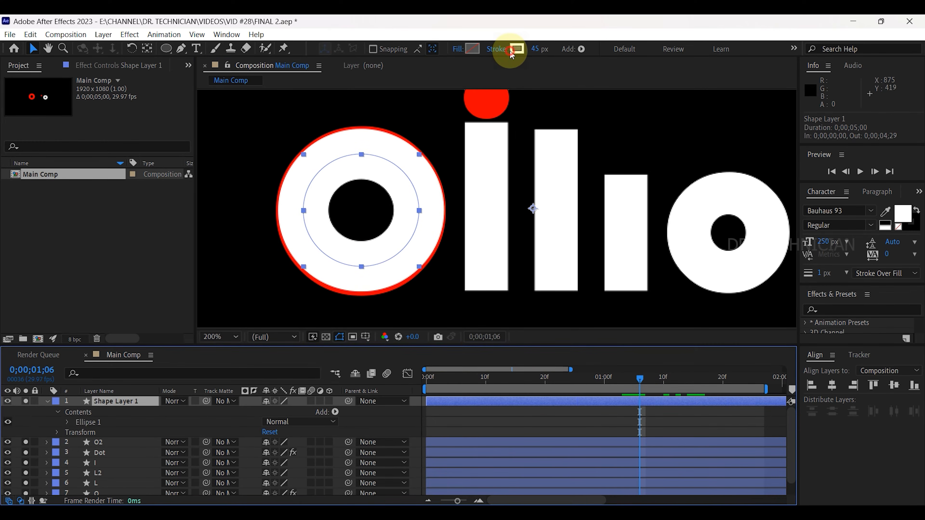
pyautogui.click(511, 51)
pyautogui.click(537, 390)
pyautogui.click(489, 106)
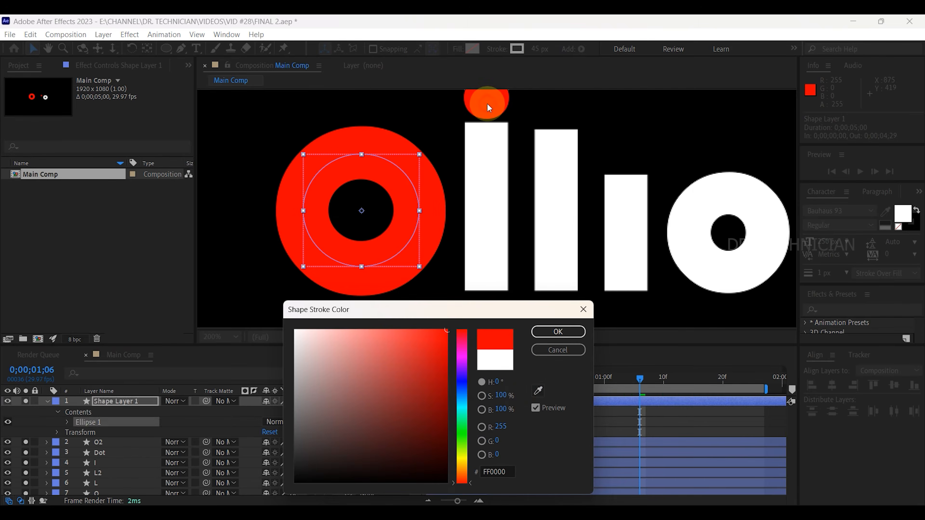
pyautogui.click(569, 330)
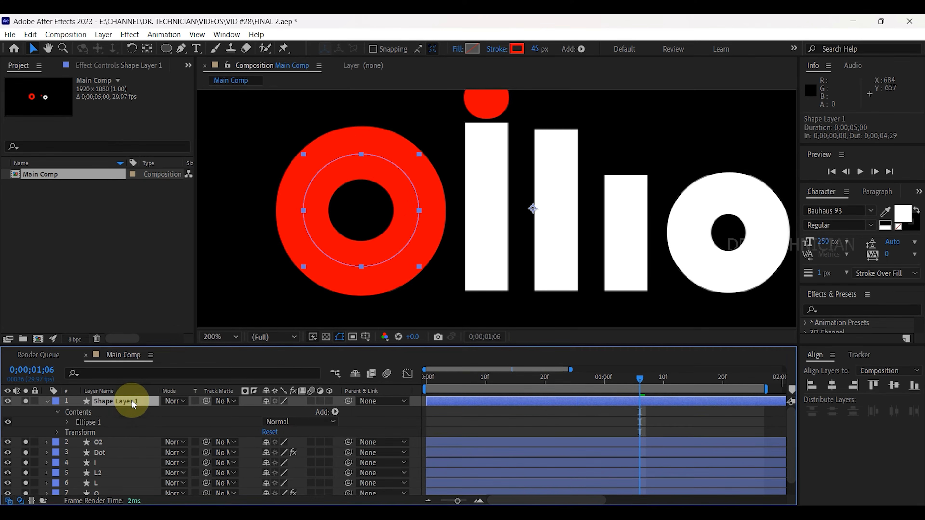
# Delete the original O layer and rename the new ellipse layer as O.
pyautogui.click(69, 492)
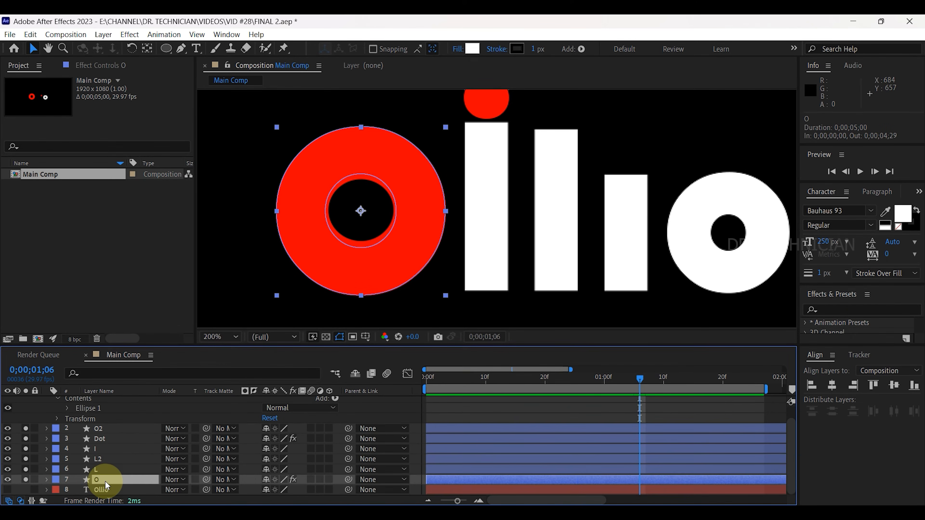
pyautogui.scroll(2, 119, 419)
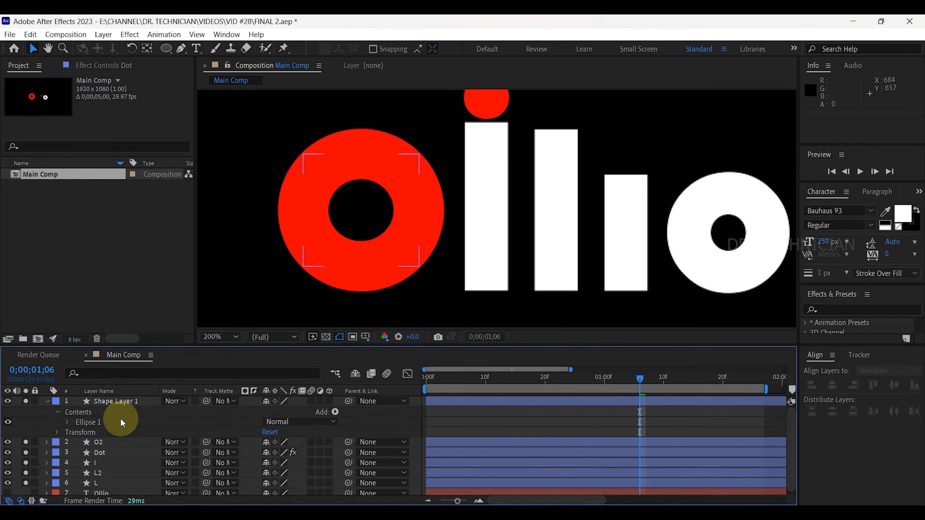
pyautogui.click(116, 399)
pyautogui.press('Return')
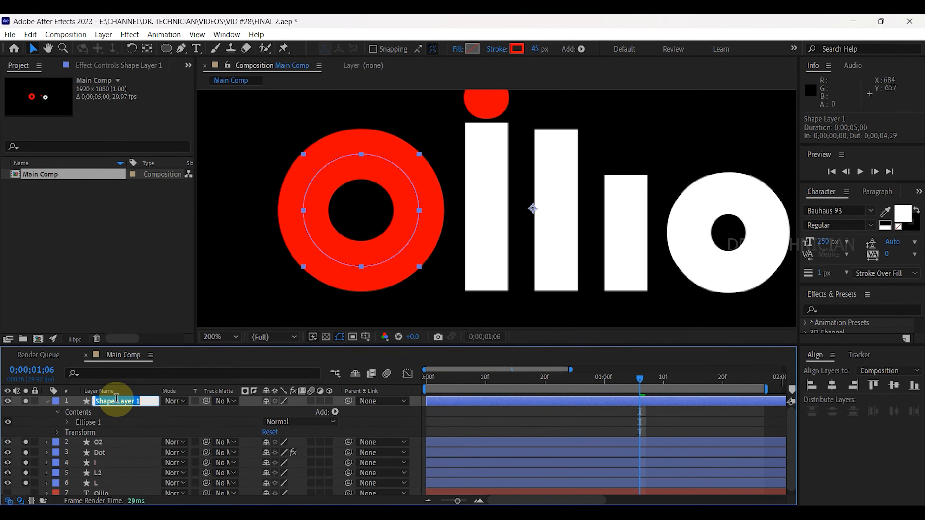
pyautogui.write('O')
pyautogui.press('Return')
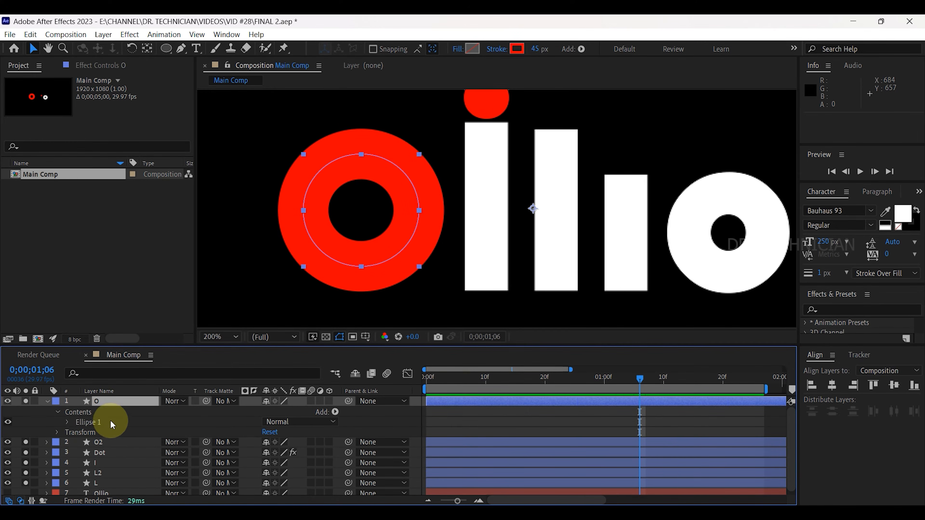
# Add Trim Paths to the O layer and reduce its End to 8%.
pyautogui.click(324, 410)
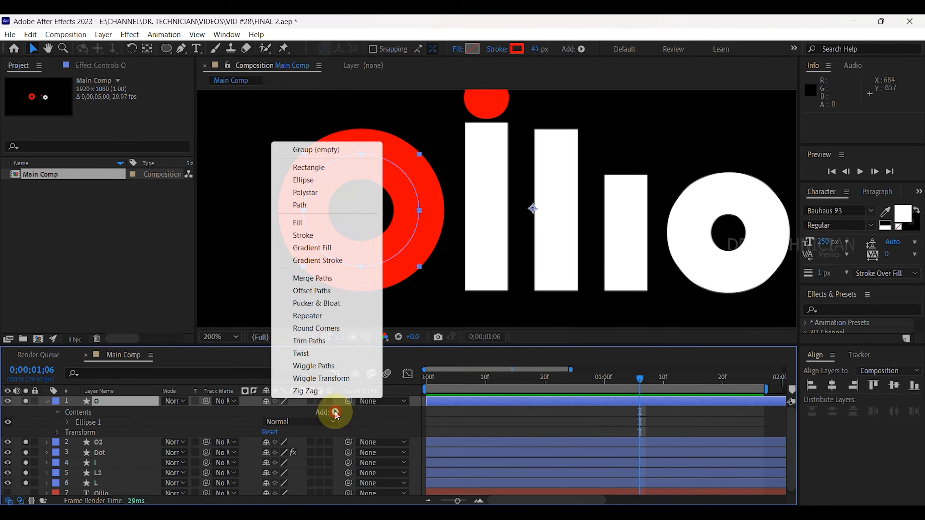
pyautogui.click(308, 341)
pyautogui.click(67, 432)
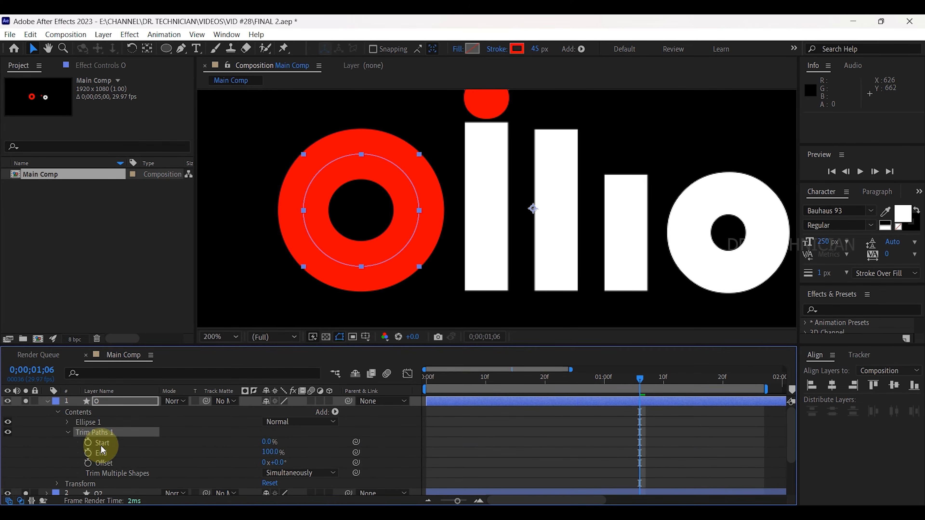
pyautogui.moveTo(268, 452); pyautogui.dragTo(213, 451)
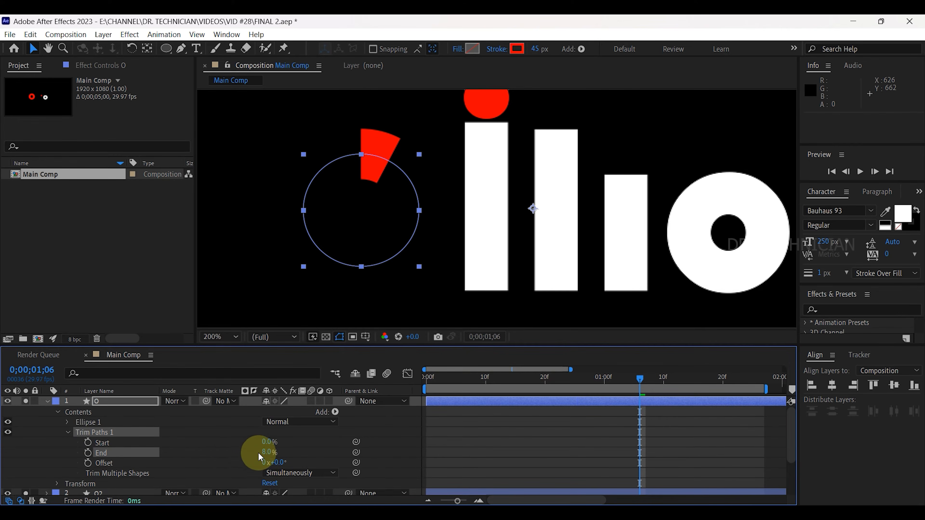
# At 1 second 15 frames, set the O's Trim Paths Offset to 39° and keyframe its End at 0%.
pyautogui.click(279, 462)
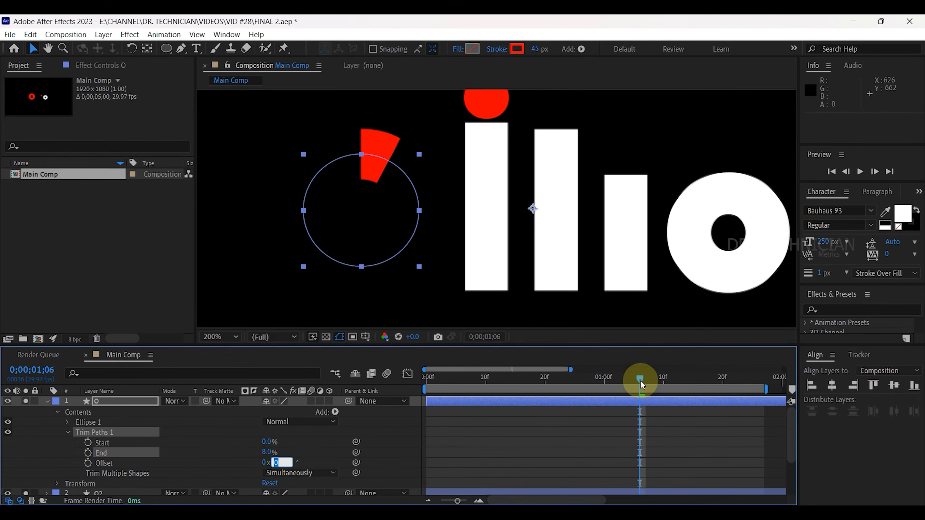
pyautogui.moveTo(640, 381); pyautogui.dragTo(692, 399)
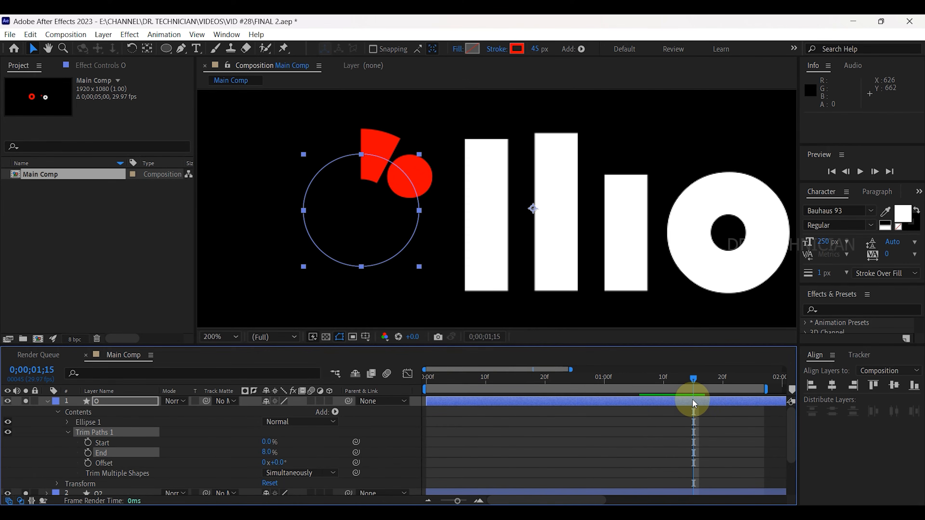
pyautogui.moveTo(281, 465); pyautogui.dragTo(302, 466)
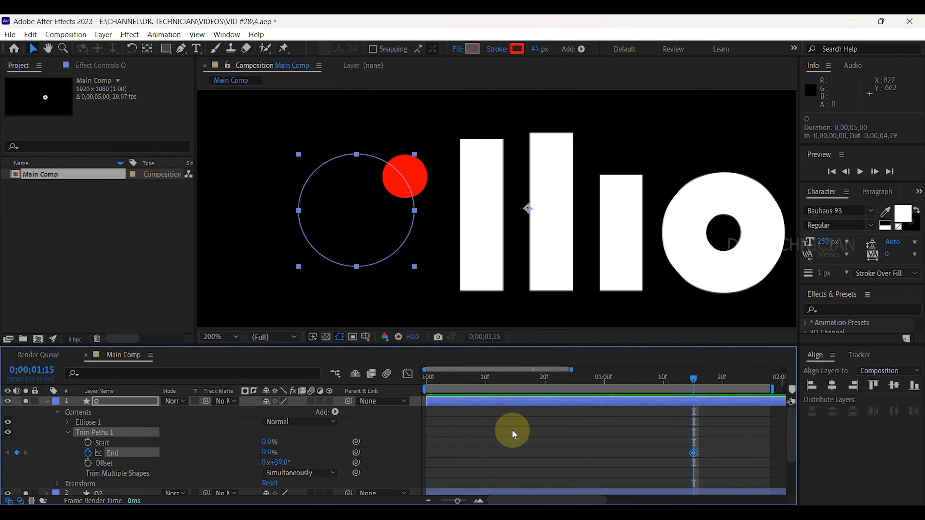
# At 1 second 24 frames, keyframe the O's Trim Paths End at 100% and apply Easy Ease to that keyframe.
pyautogui.click(693, 385)
pyautogui.moveTo(694, 382); pyautogui.dragTo(744, 381)
pyautogui.click(354, 465)
pyautogui.click(262, 451)
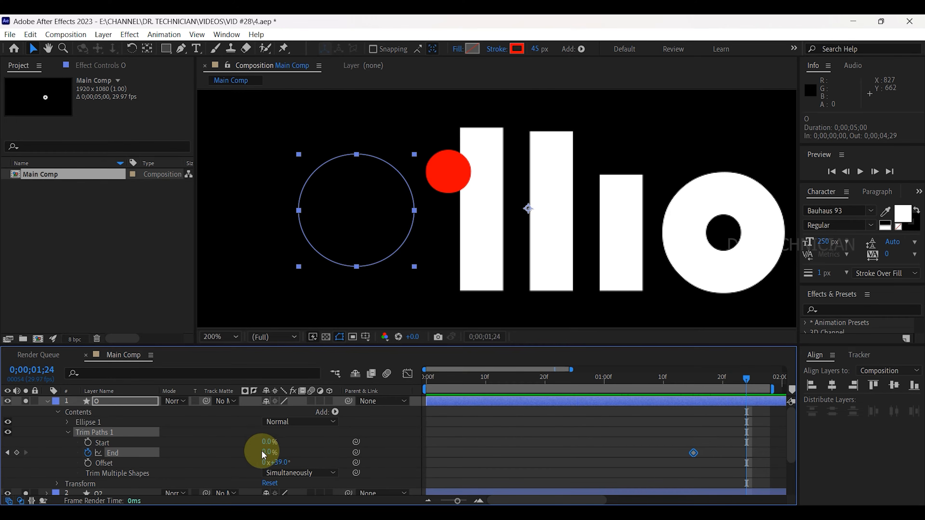
pyautogui.moveTo(271, 451); pyautogui.dragTo(422, 451)
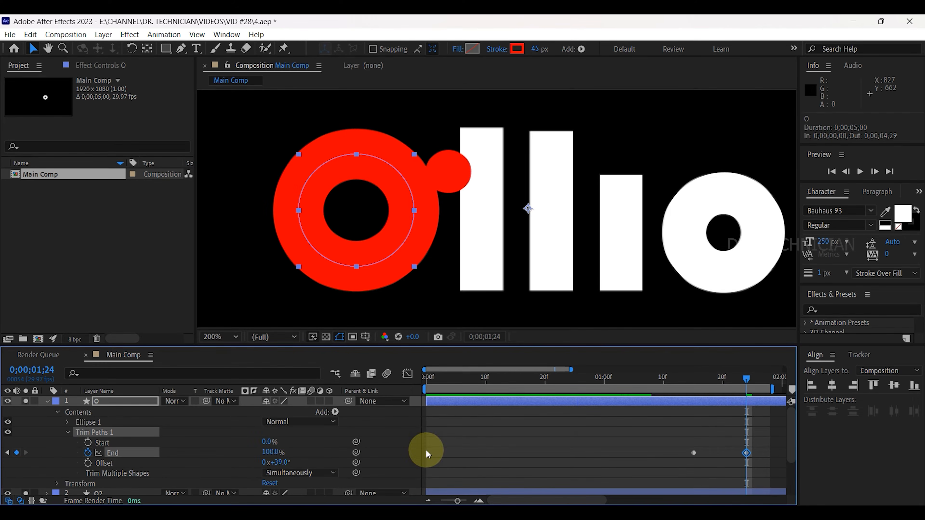
pyautogui.rightClick(746, 454)
pyautogui.moveTo(783, 444)
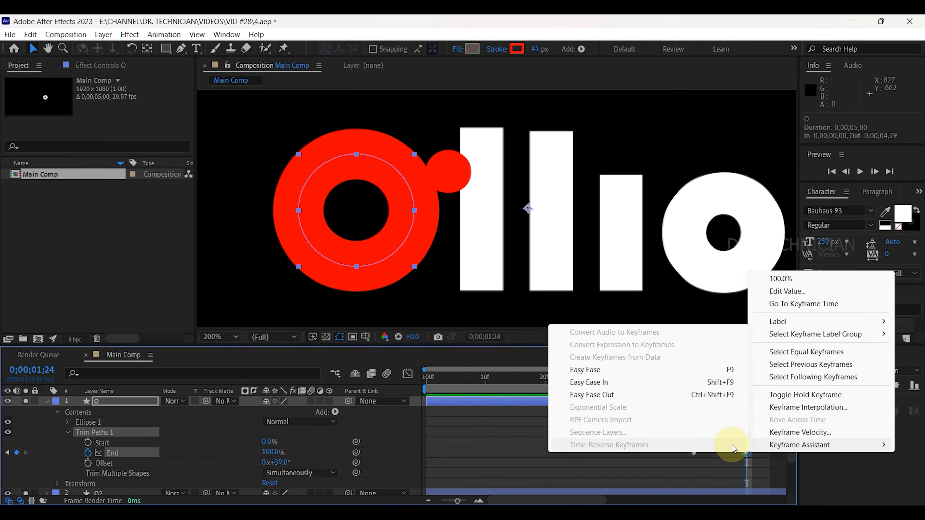
pyautogui.click(601, 375)
# At 1 second 16 frames, change the O stroke's Line Cap to Round Cap.
pyautogui.moveTo(748, 385); pyautogui.dragTo(701, 393)
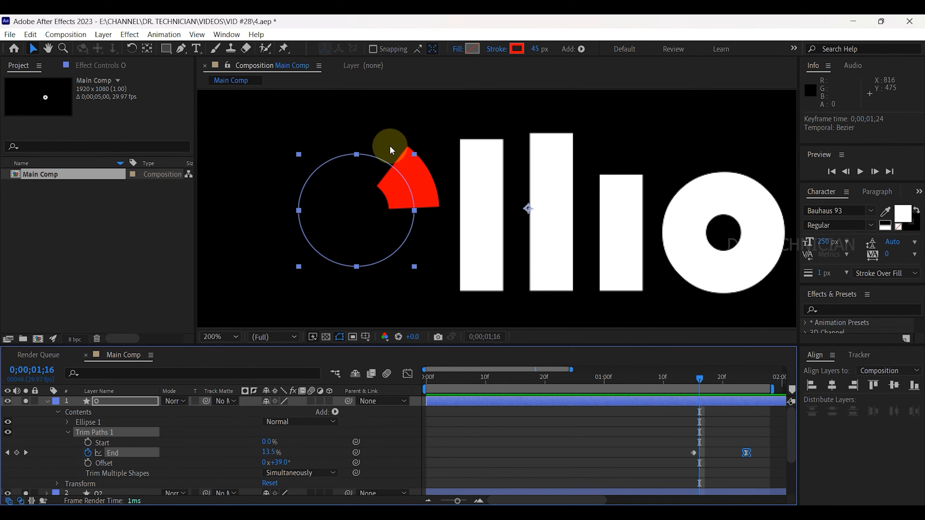
pyautogui.click(68, 422)
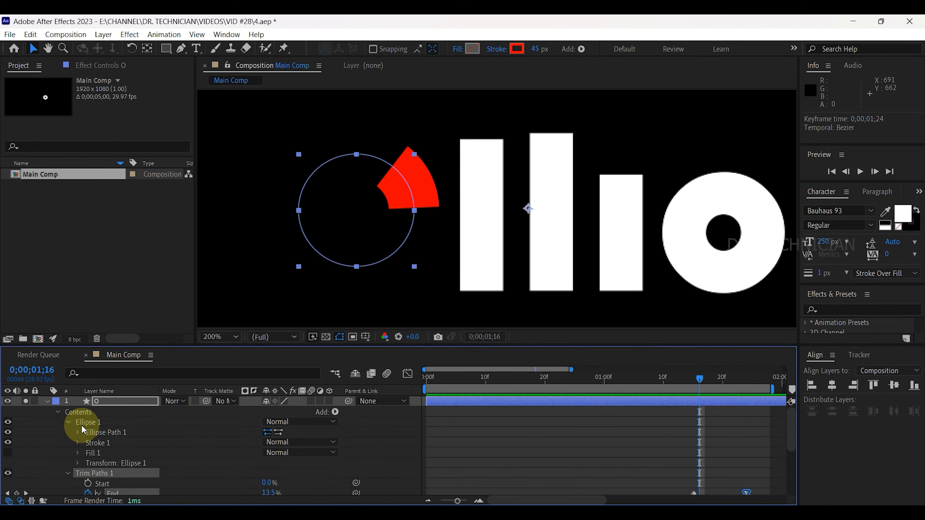
pyautogui.click(78, 443)
pyautogui.scroll(-2, 118, 446)
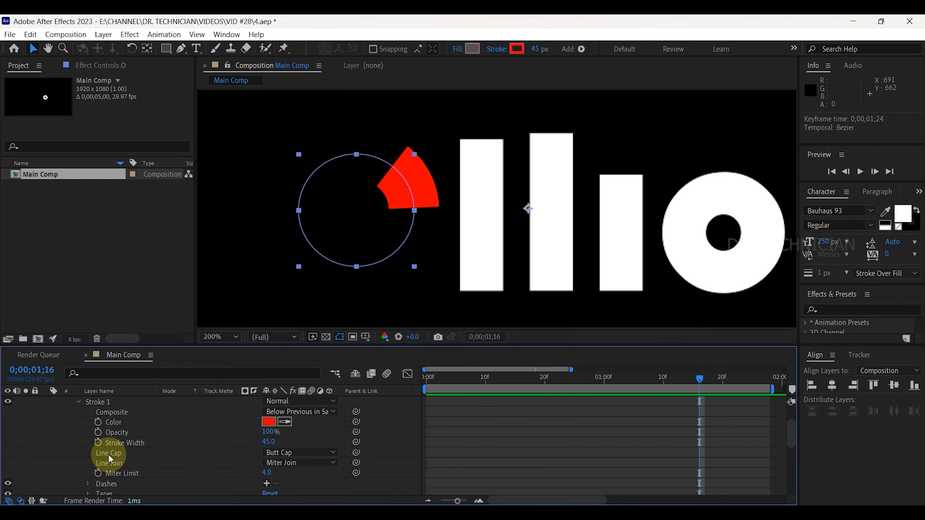
pyautogui.click(277, 452)
pyautogui.click(281, 474)
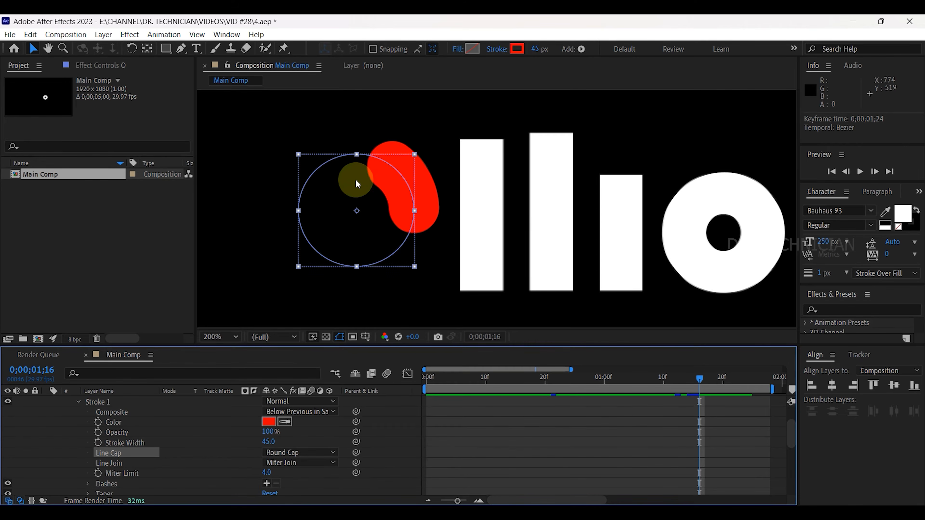
# Set the O's Trim Paths Offset to 61° and collapse the layer's properties.
pyautogui.click(78, 402)
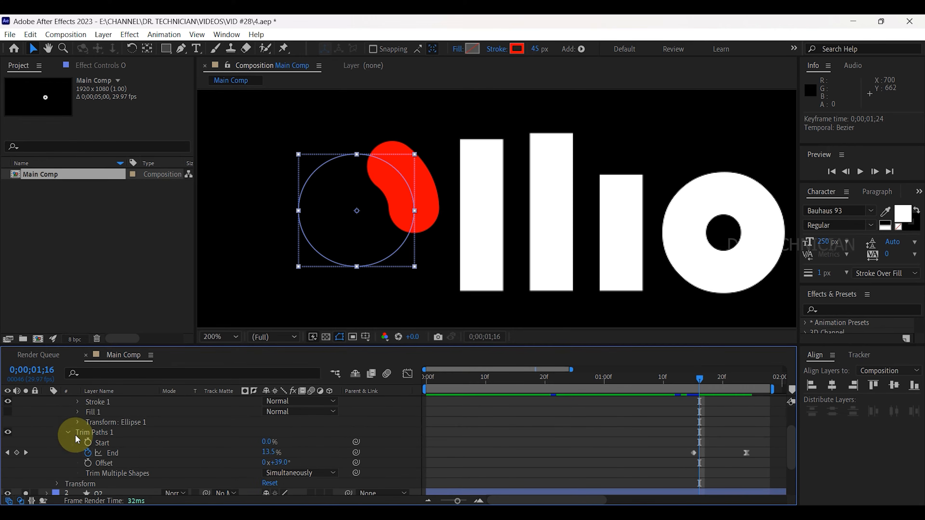
pyautogui.moveTo(272, 463); pyautogui.dragTo(295, 471)
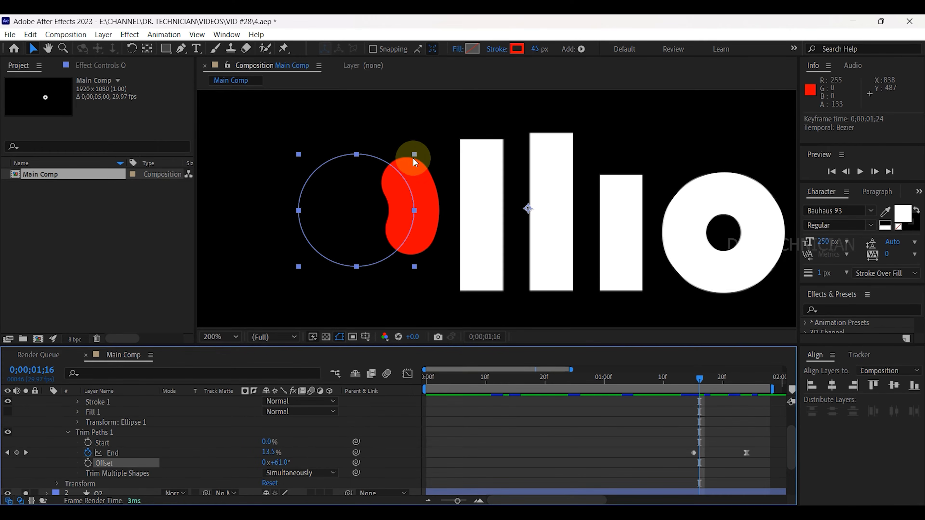
pyautogui.scroll(2, 171, 470)
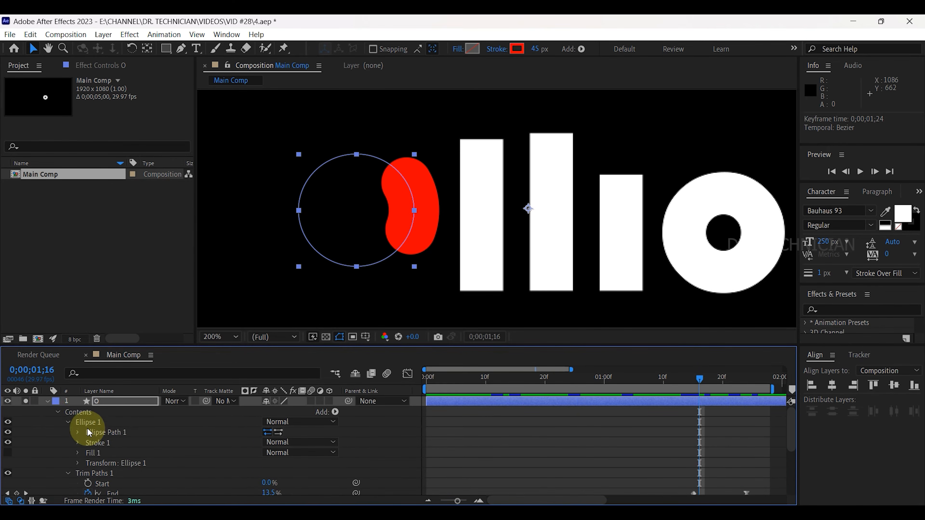
pyautogui.click(47, 401)
# At 1 second 21 frames, keyframe the Dot's position over the upper part of the O at about 762.8, 483.2, and preview the motion.
pyautogui.click(103, 423)
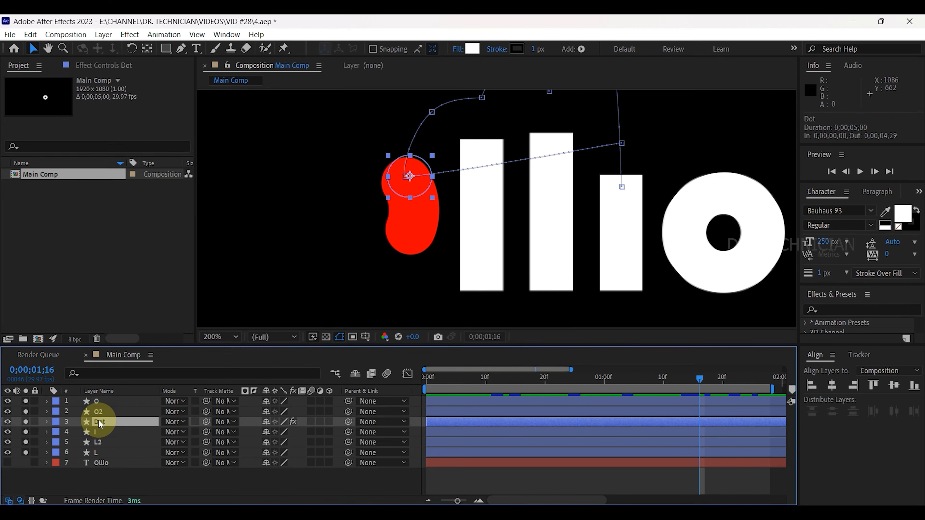
pyautogui.press('p')
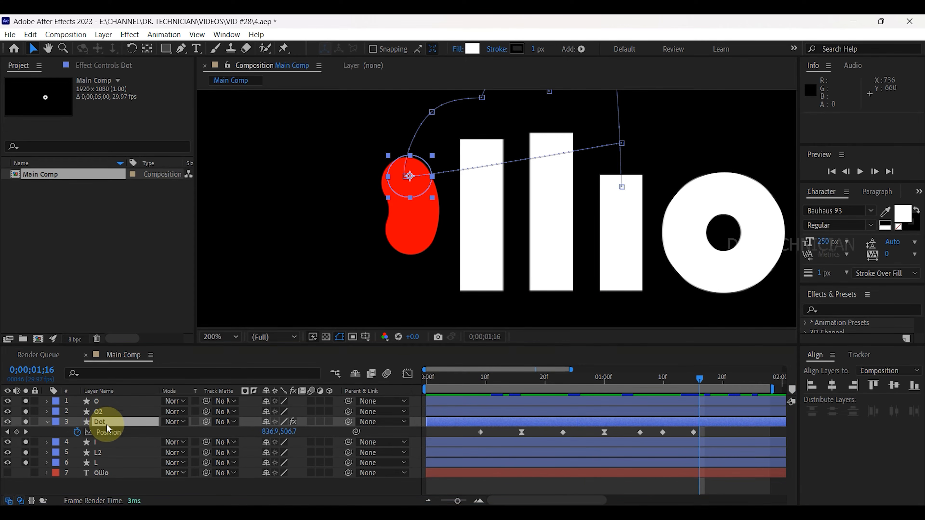
pyautogui.moveTo(570, 369); pyautogui.dragTo(673, 369)
pyautogui.moveTo(588, 500); pyautogui.dragTo(599, 500)
pyautogui.click(553, 381)
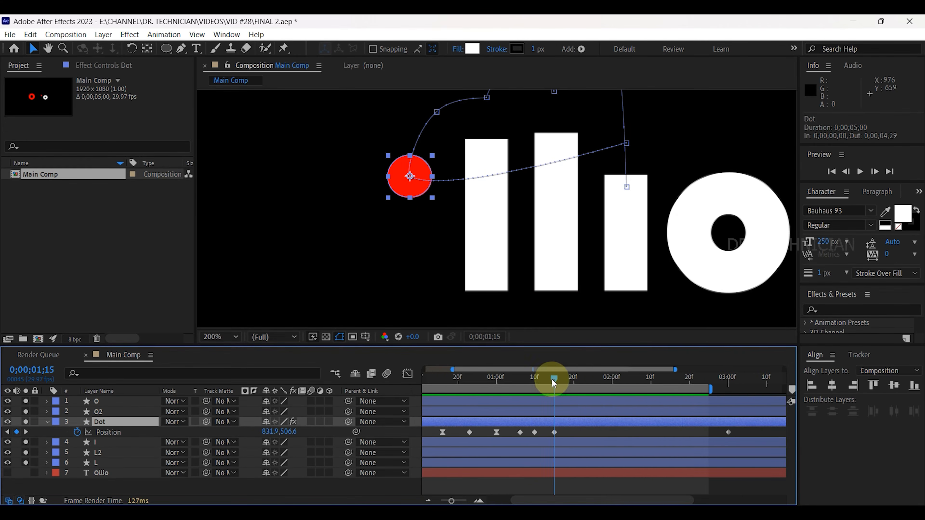
pyautogui.moveTo(561, 383); pyautogui.dragTo(578, 381)
pyautogui.scroll(-2, 542, 255)
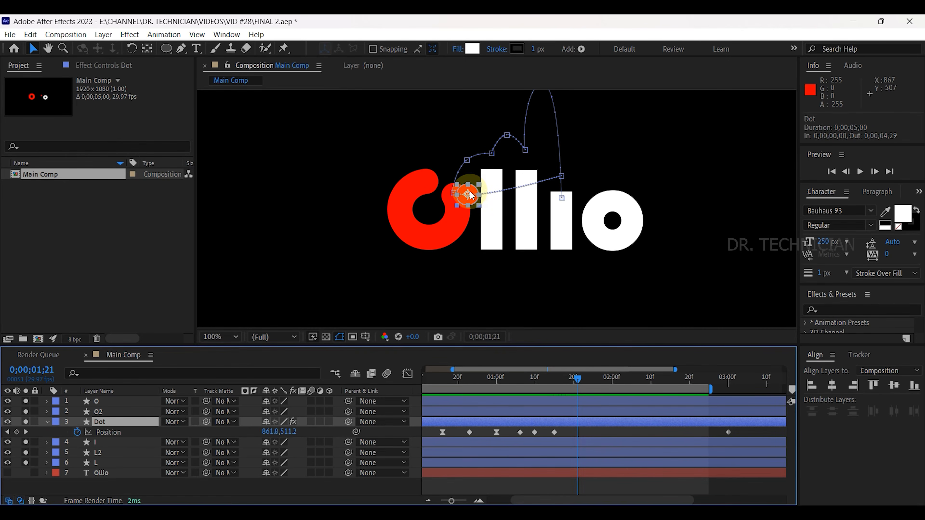
pyautogui.moveTo(475, 206); pyautogui.dragTo(422, 193)
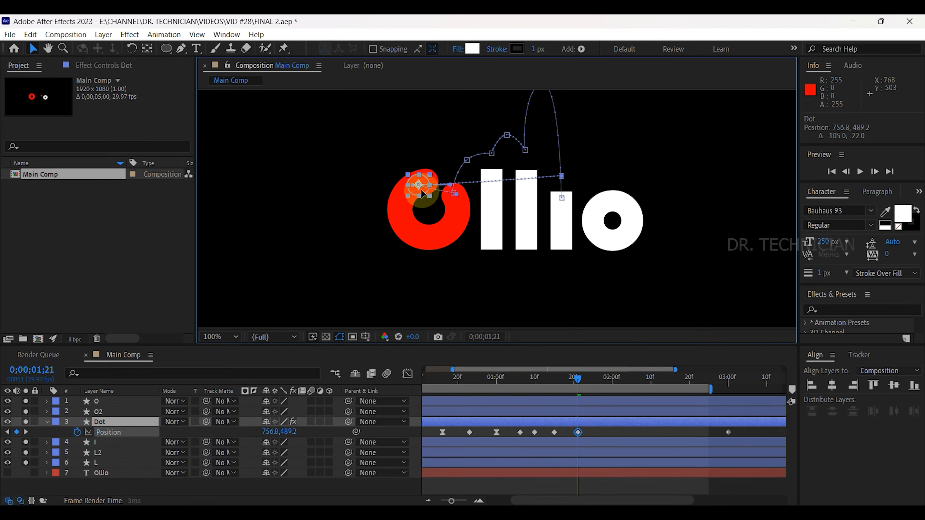
pyautogui.moveTo(579, 378); pyautogui.dragTo(541, 378)
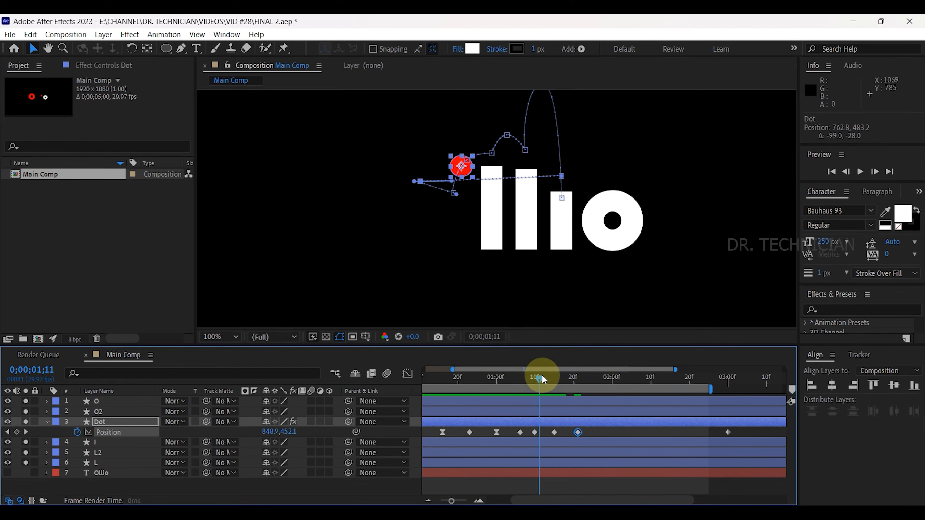
pyautogui.click(860, 172)
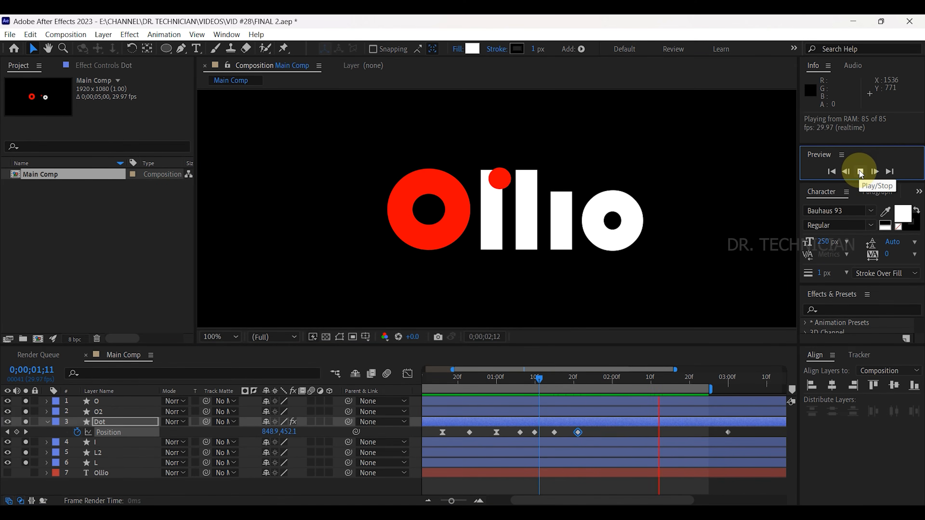
pyautogui.click(860, 172)
# Move the Dot's final Position keyframe to 2 seconds.
pyautogui.scroll(-1, 686, 379)
pyautogui.moveTo(685, 378); pyautogui.dragTo(615, 380)
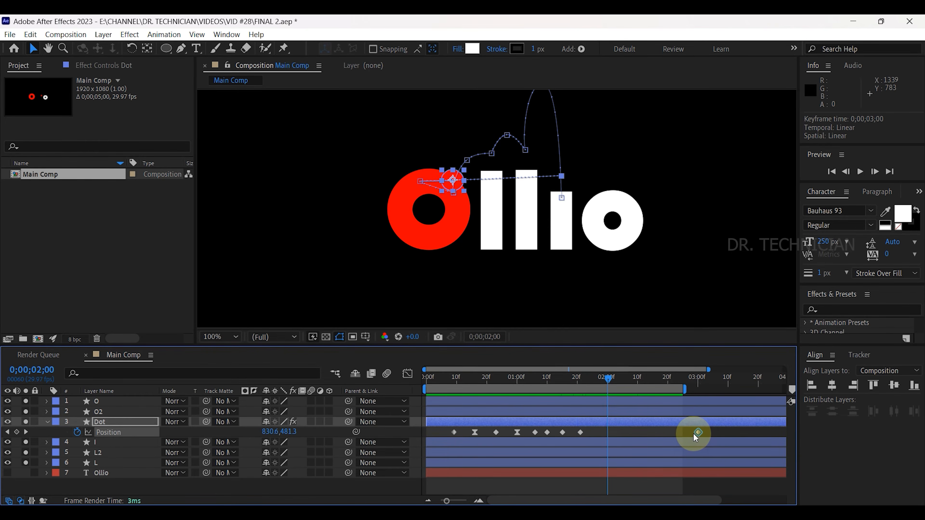
pyautogui.moveTo(697, 434); pyautogui.dragTo(608, 440)
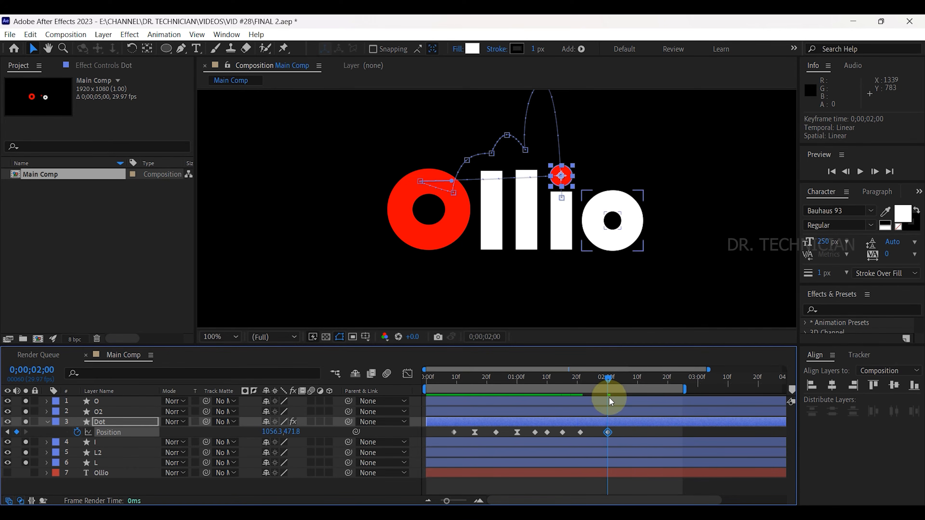
# At 1 second 26 frames, raise the Dot above the first tall letter to arc its return path, and preview the jump.
pyautogui.moveTo(610, 381); pyautogui.dragTo(598, 382)
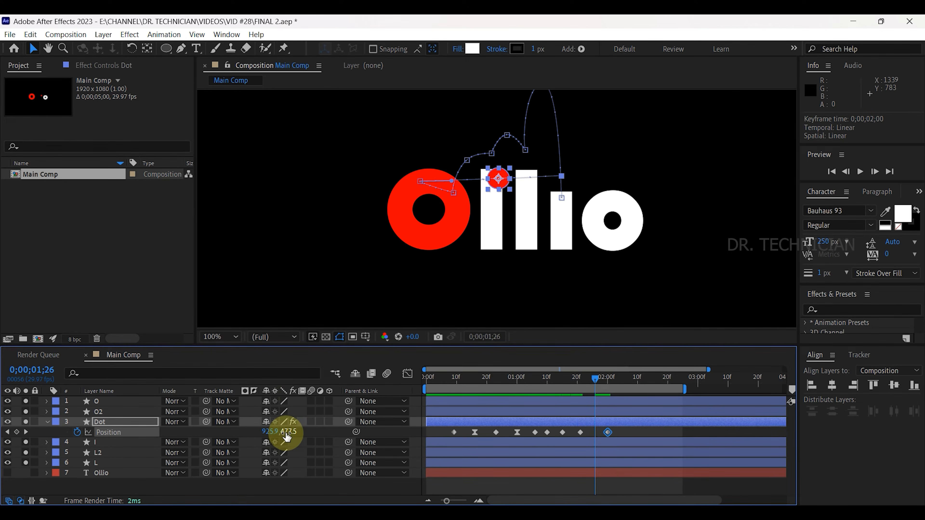
pyautogui.moveTo(287, 438); pyautogui.dragTo(228, 433)
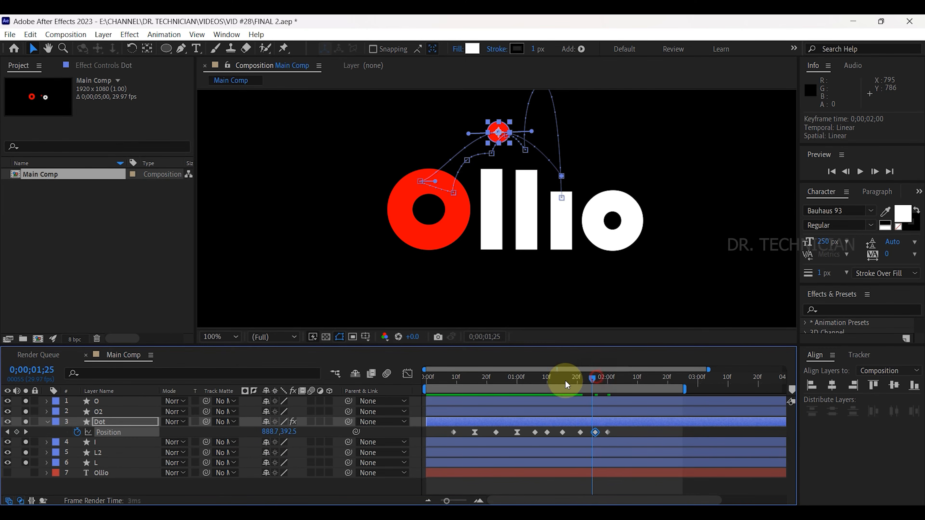
pyautogui.moveTo(561, 378); pyautogui.dragTo(525, 379)
pyautogui.click(860, 171)
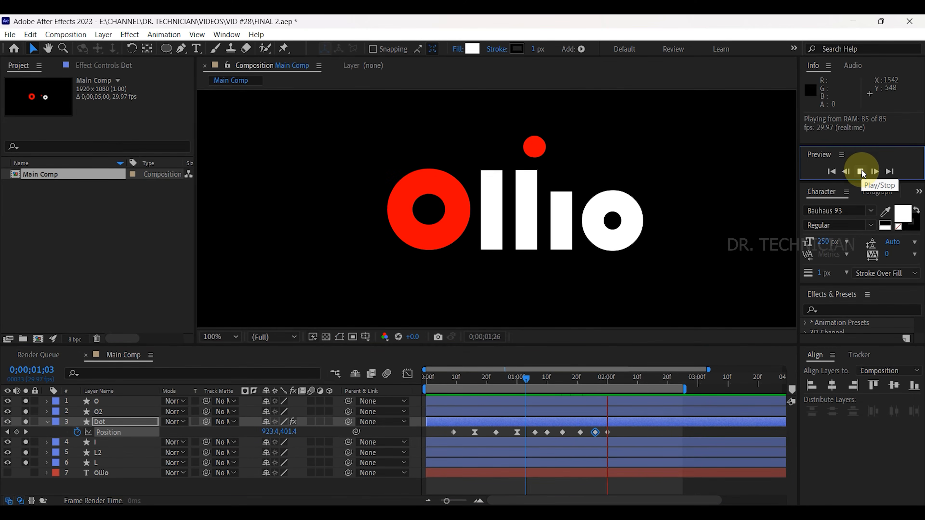
pyautogui.click(861, 172)
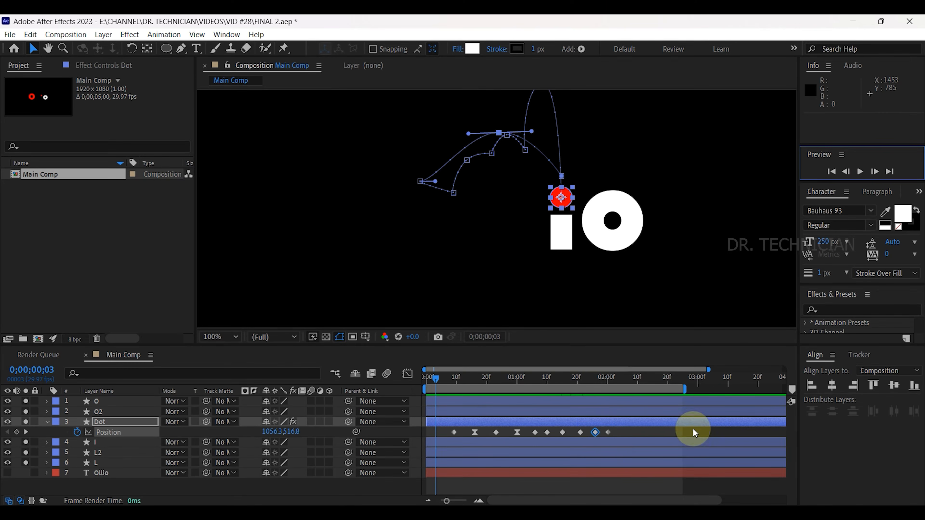
# Stretch the spacing of the Dot's last three Position keyframes so the final one falls at 2 seconds 5 frames, and preview the timing.
pyautogui.click(618, 432)
pyautogui.moveTo(618, 432)
pyautogui.mouseDown()
pyautogui.moveTo(577, 437)
pyautogui.moveTo(625, 437)
pyautogui.mouseUp()
pyautogui.click(550, 377)
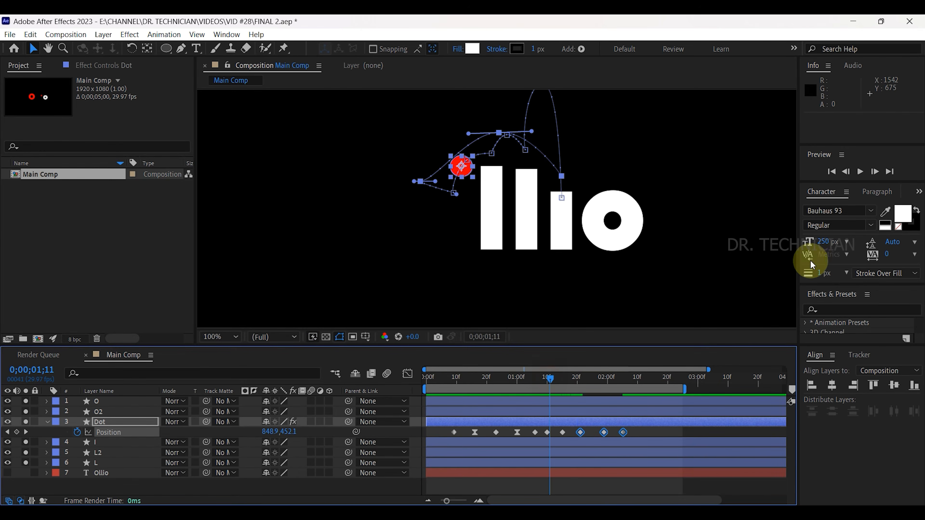
pyautogui.click(860, 172)
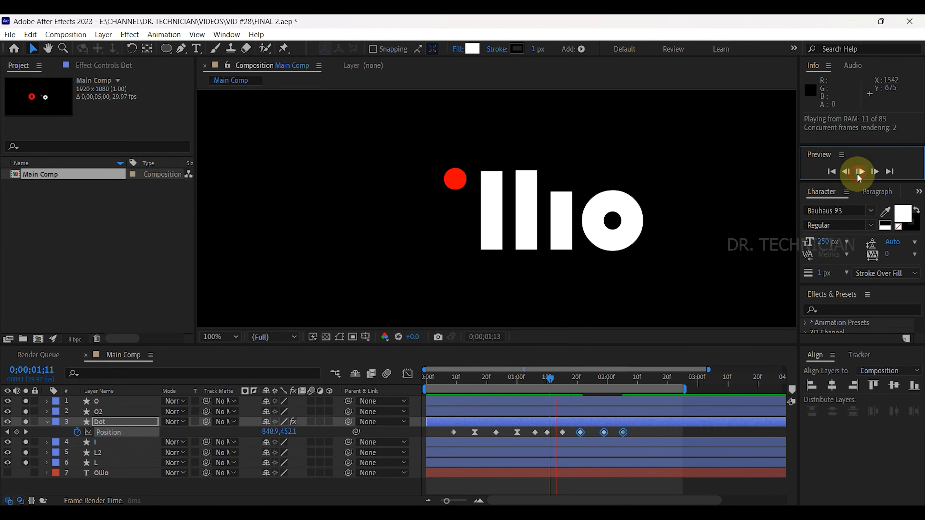
pyautogui.click(498, 195)
# Apply Easy Ease to the Dot's final Position keyframe at 2 seconds 5 frames.
pyautogui.click(623, 432)
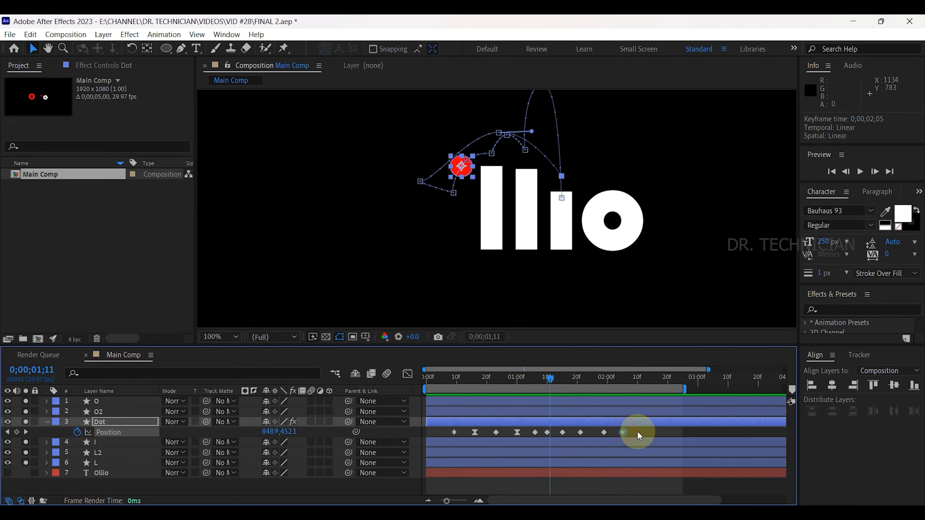
pyautogui.rightClick(624, 431)
pyautogui.moveTo(636, 428)
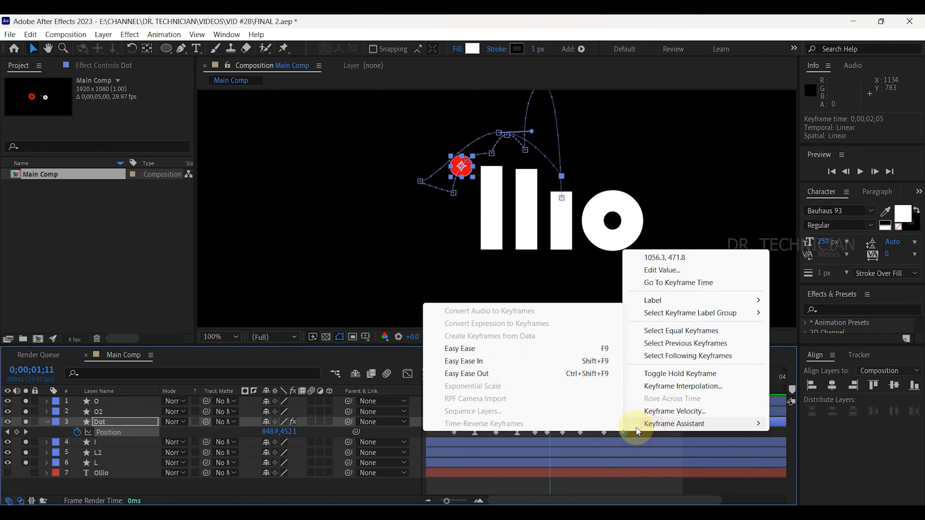
pyautogui.click(495, 348)
# In the speed graph, lengthen the incoming ease of the Dot's final Position keyframe so it decelerates longer, and preview the motion.
pyautogui.moveTo(644, 430); pyautogui.dragTo(593, 436)
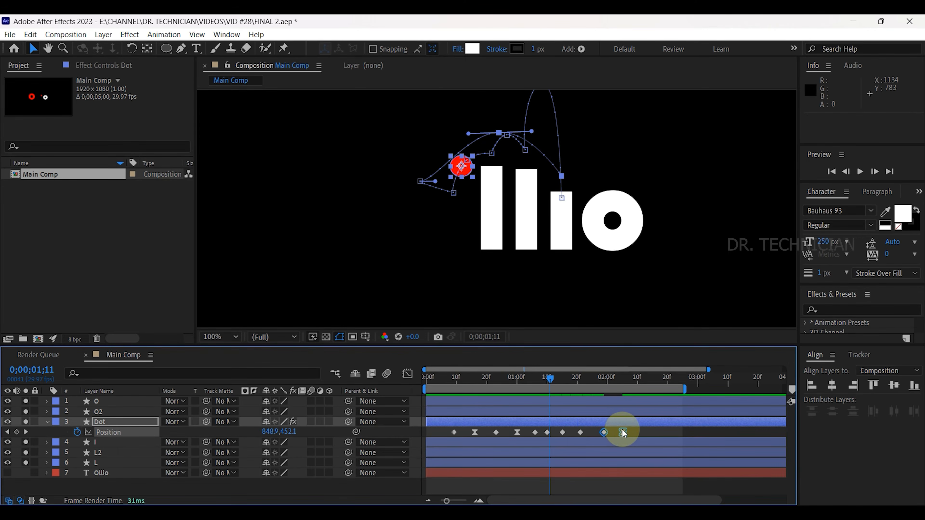
pyautogui.click(408, 374)
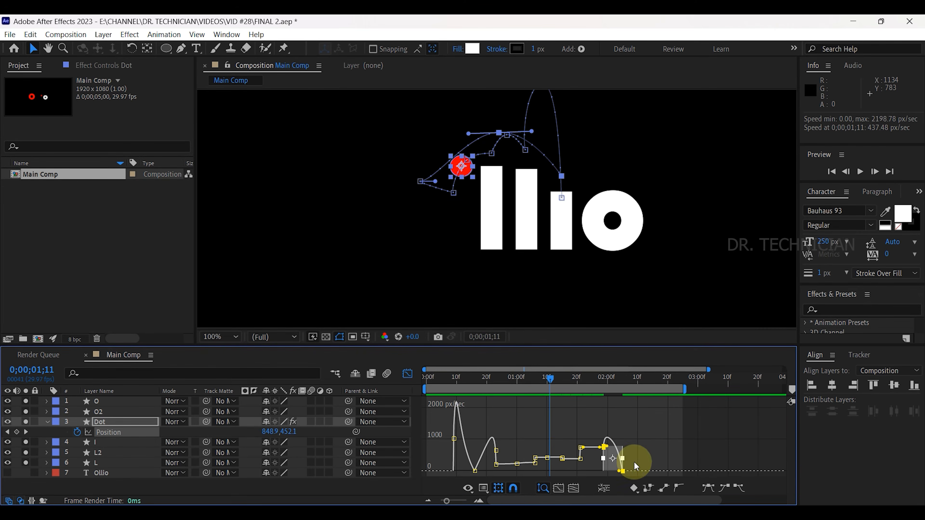
pyautogui.click(558, 488)
pyautogui.moveTo(677, 471); pyautogui.dragTo(655, 471)
pyautogui.click(504, 376)
pyautogui.click(859, 172)
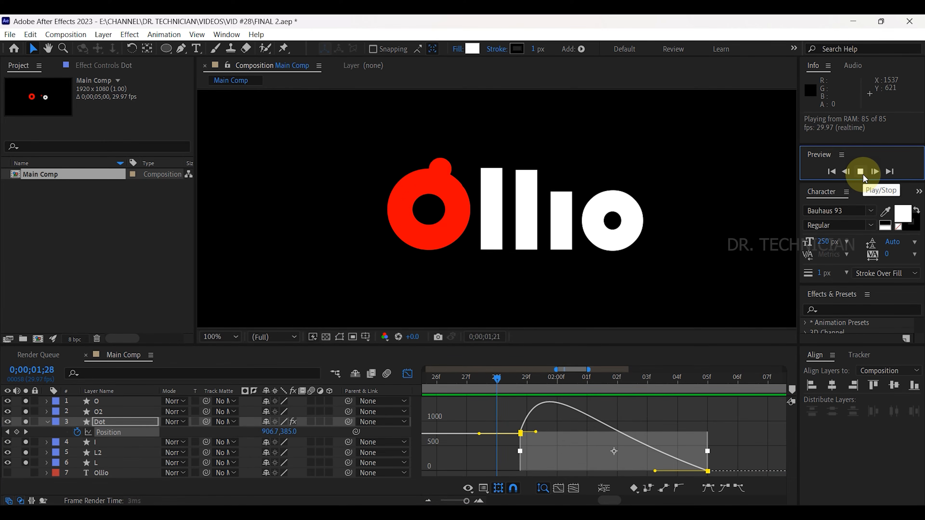
pyautogui.click(860, 172)
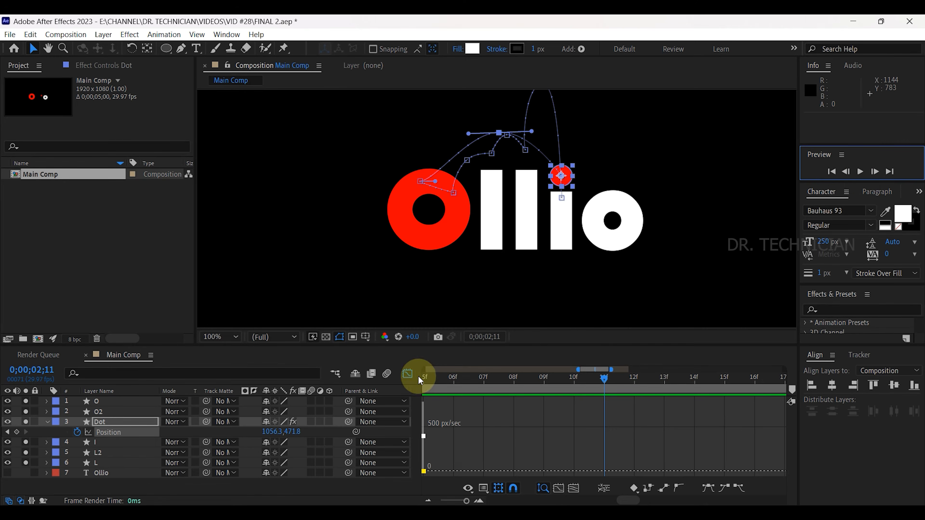
pyautogui.click(408, 374)
# Keyframe the Dot's Opacity at 0% on frame 9 and 100% on frame 10, and preview its appearance.
pyautogui.click(545, 378)
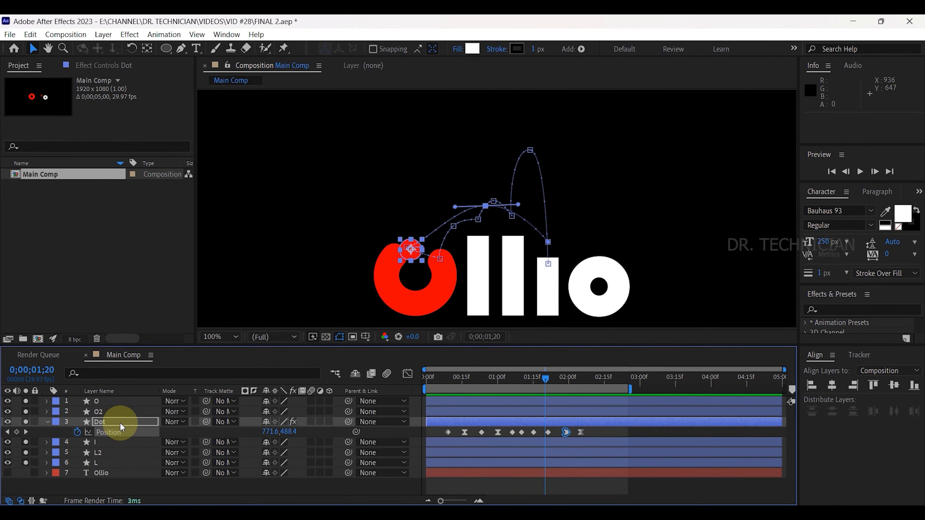
pyautogui.click(121, 422)
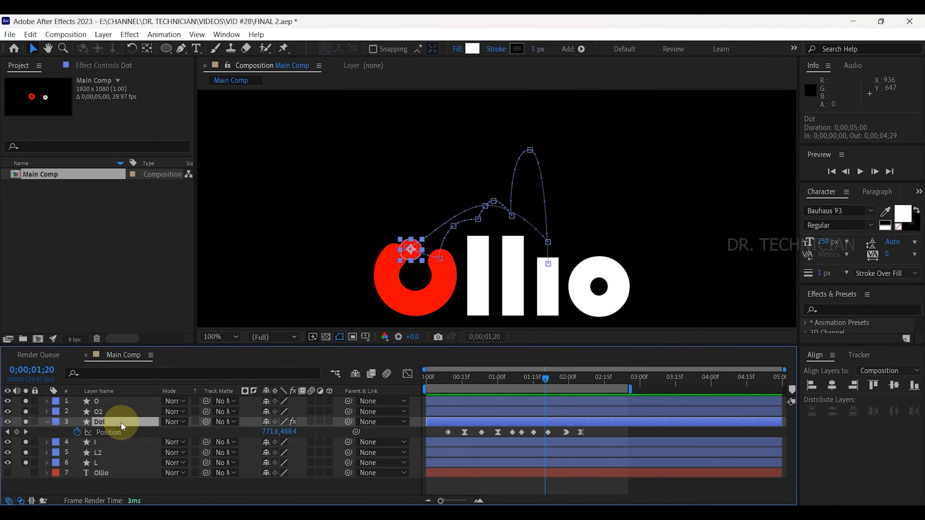
pyautogui.press('t')
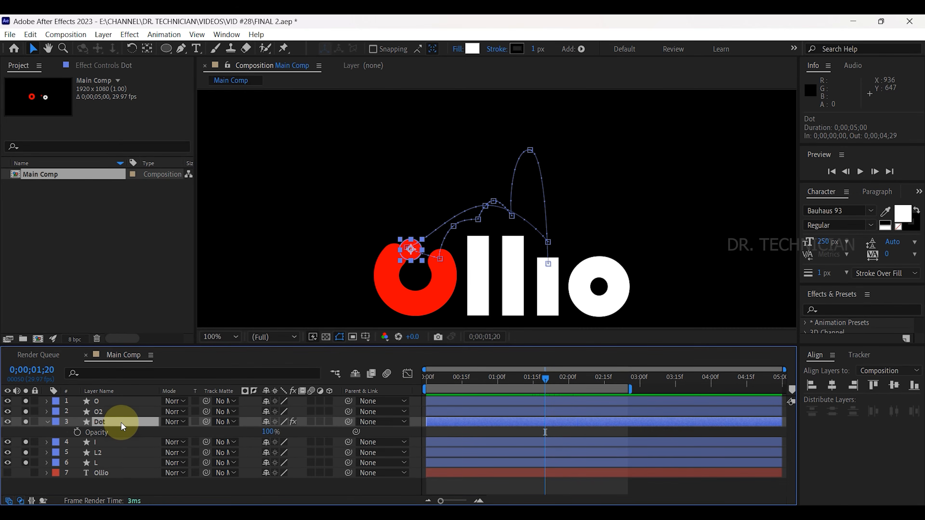
pyautogui.moveTo(534, 374); pyautogui.dragTo(447, 384)
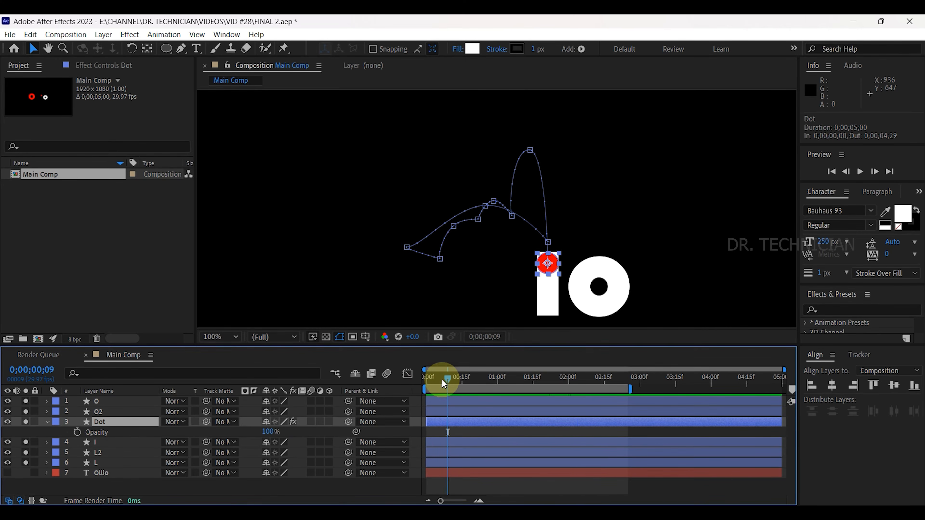
pyautogui.click(77, 432)
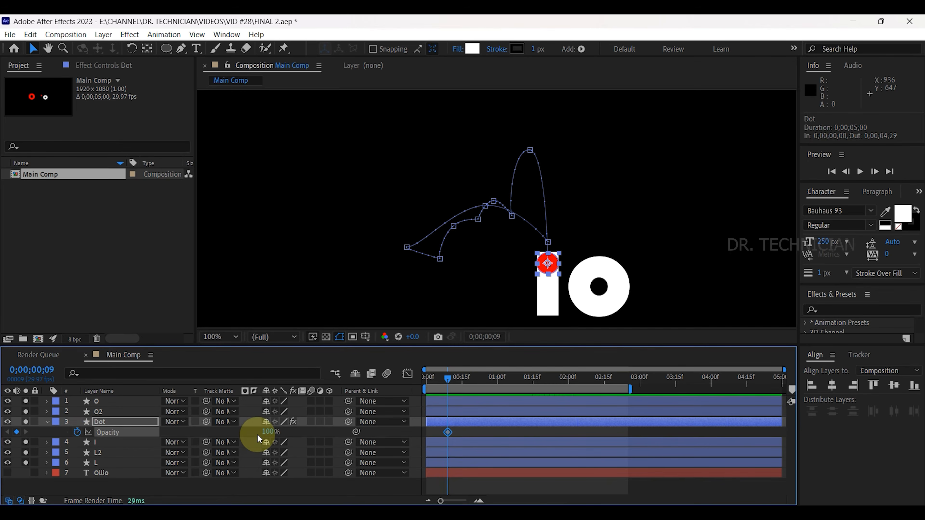
pyautogui.moveTo(257, 435); pyautogui.dragTo(179, 430)
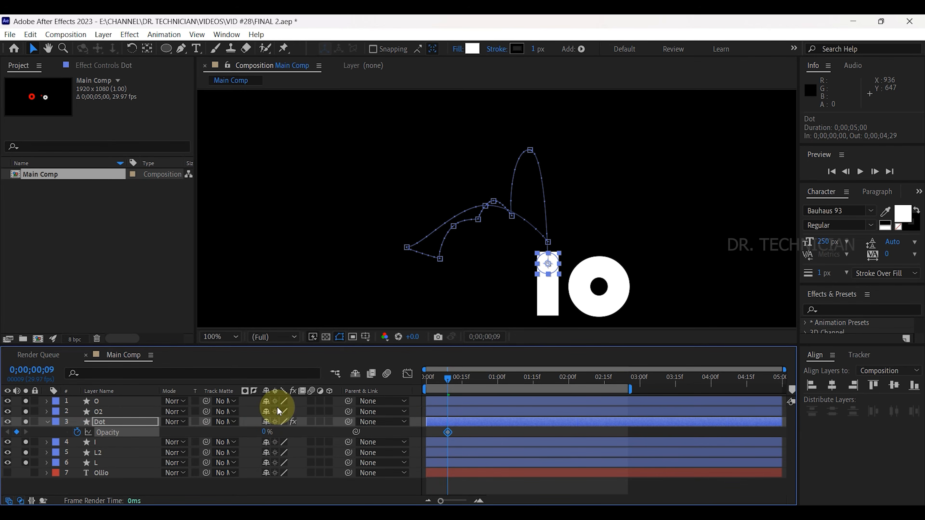
pyautogui.click(451, 378)
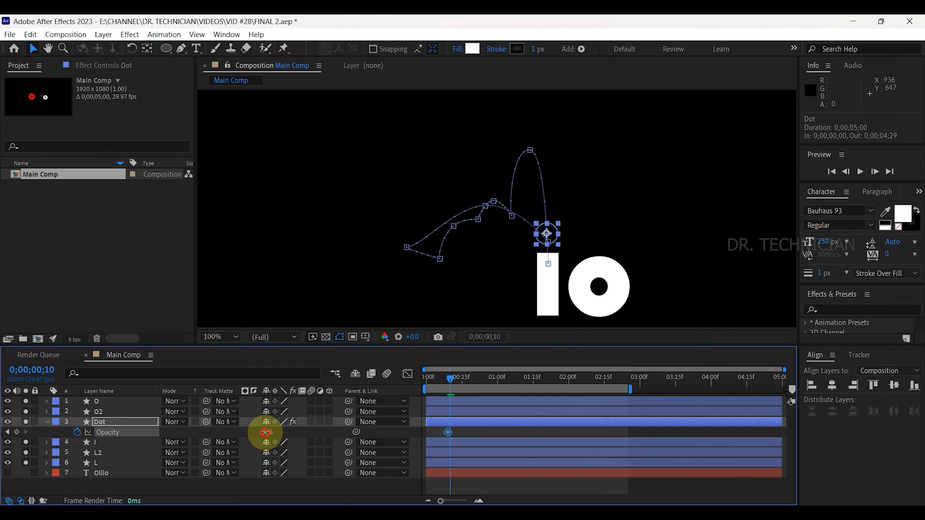
pyautogui.moveTo(266, 432); pyautogui.dragTo(373, 434)
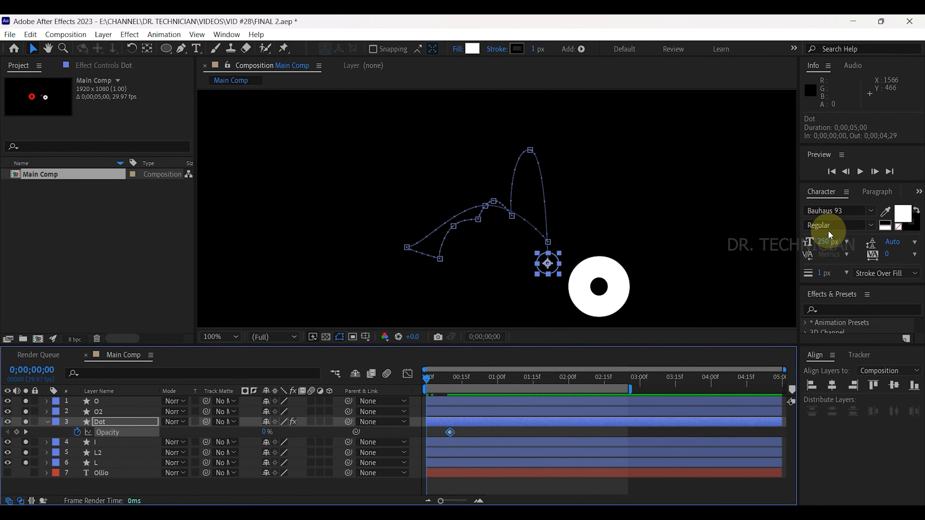
pyautogui.click(859, 172)
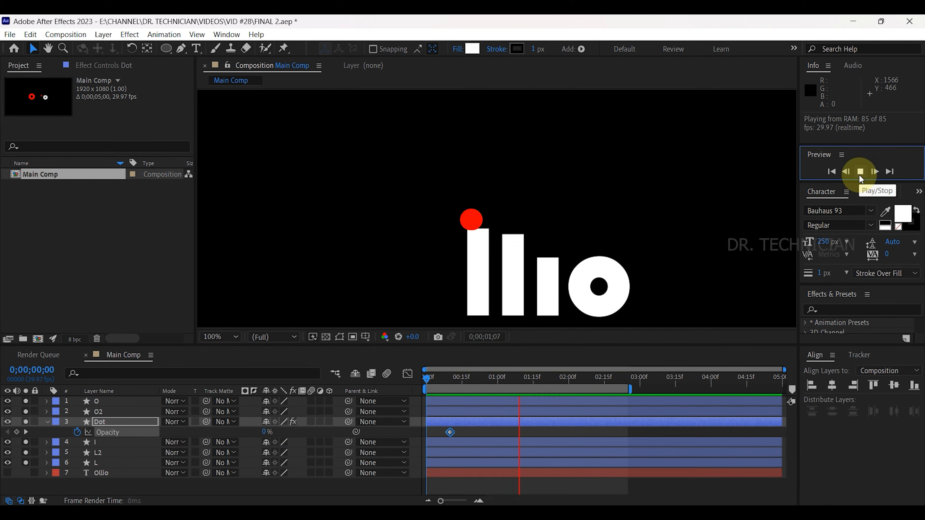
pyautogui.click(859, 173)
# Hide the Dot as the red O starts drawing, keyframing Opacity at 100% on 1 second 15 frames and 0% on 1 second 16 frames.
pyautogui.click(568, 381)
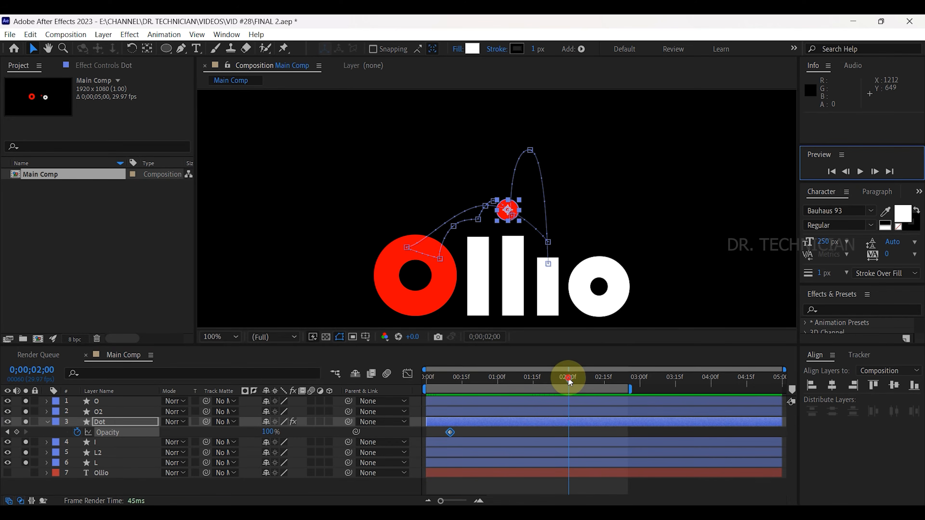
pyautogui.moveTo(569, 381); pyautogui.dragTo(533, 383)
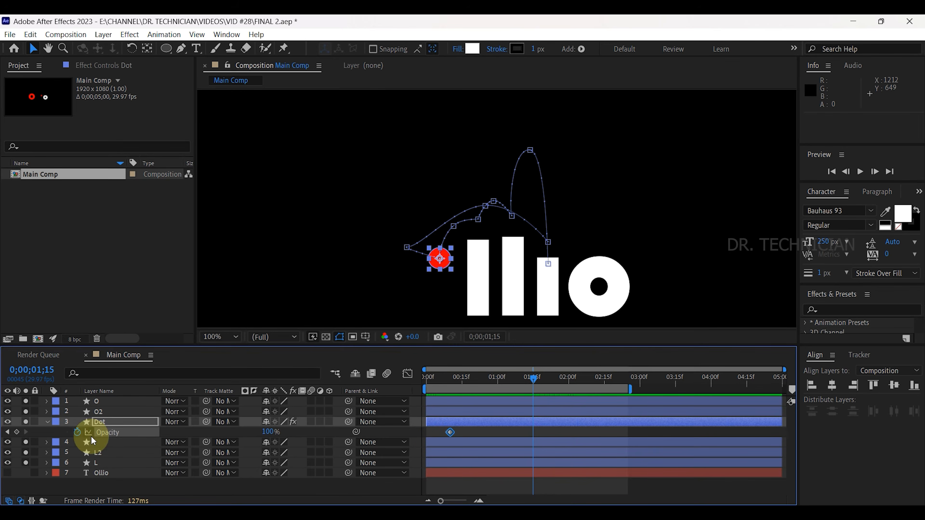
pyautogui.click(17, 432)
pyautogui.click(536, 378)
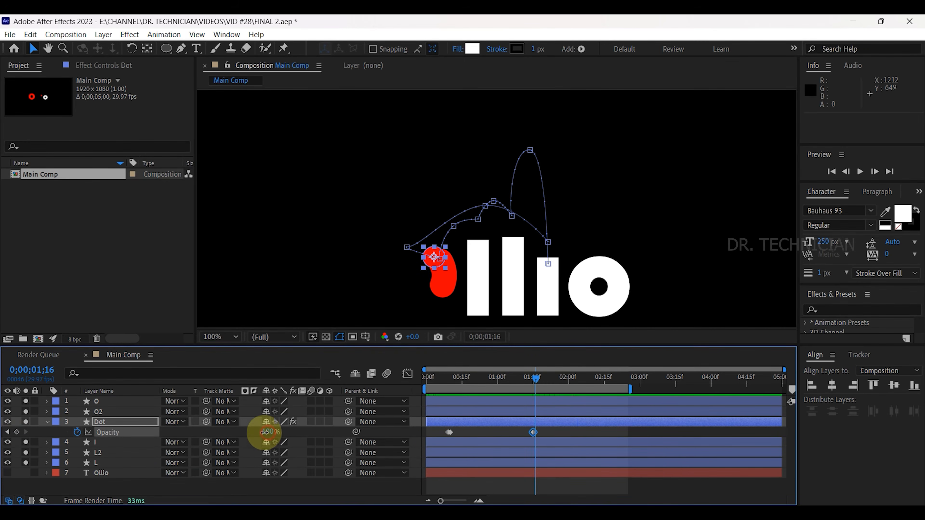
pyautogui.moveTo(266, 432); pyautogui.dragTo(149, 432)
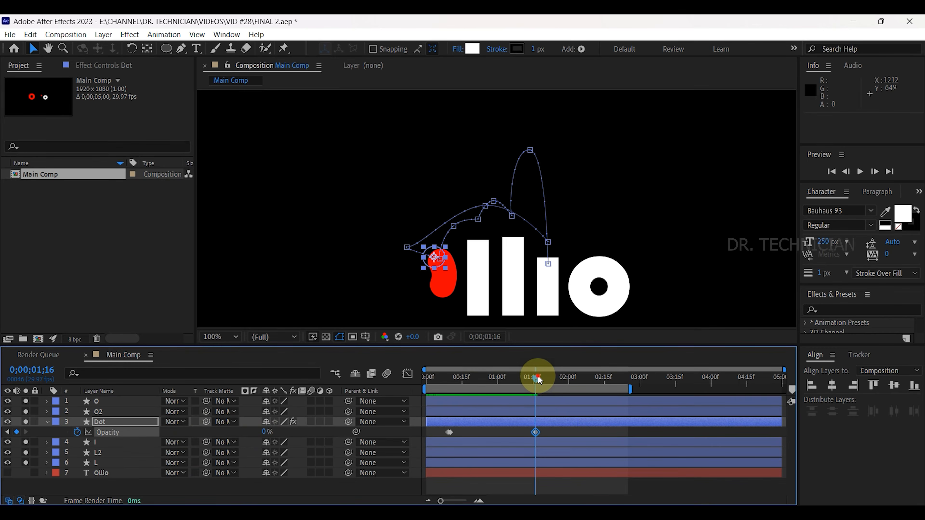
# Keyframe the Dot's Opacity at 0% on 1 second 21 frames and 100% on 1 second 22 frames, and preview the animation.
pyautogui.moveTo(538, 378); pyautogui.dragTo(547, 380)
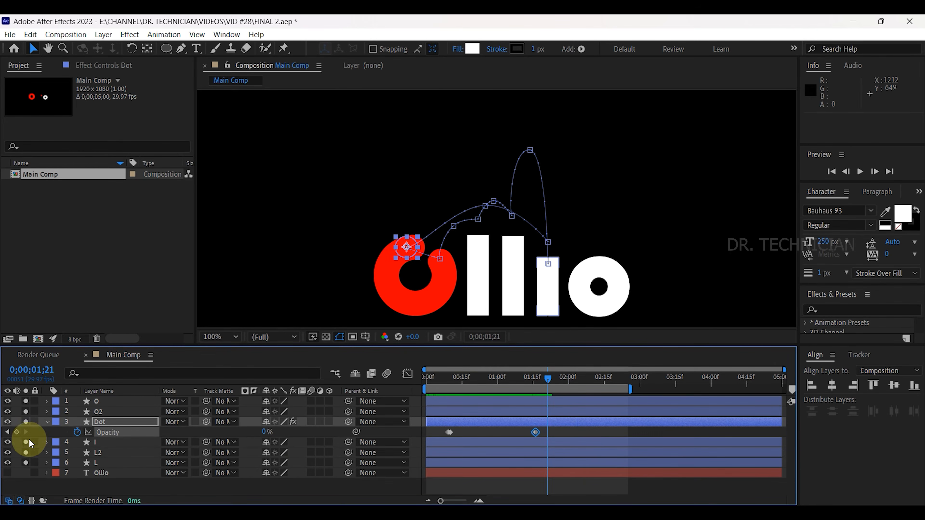
pyautogui.click(16, 432)
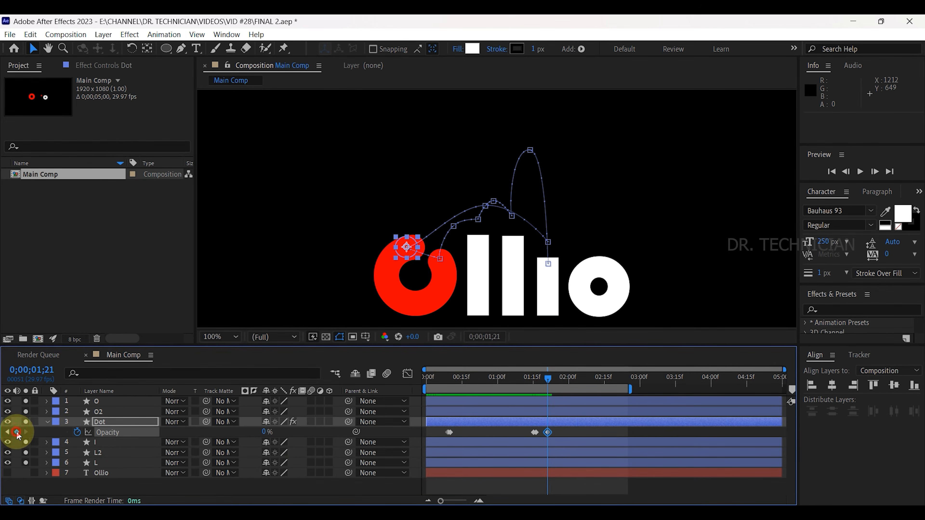
pyautogui.click(550, 381)
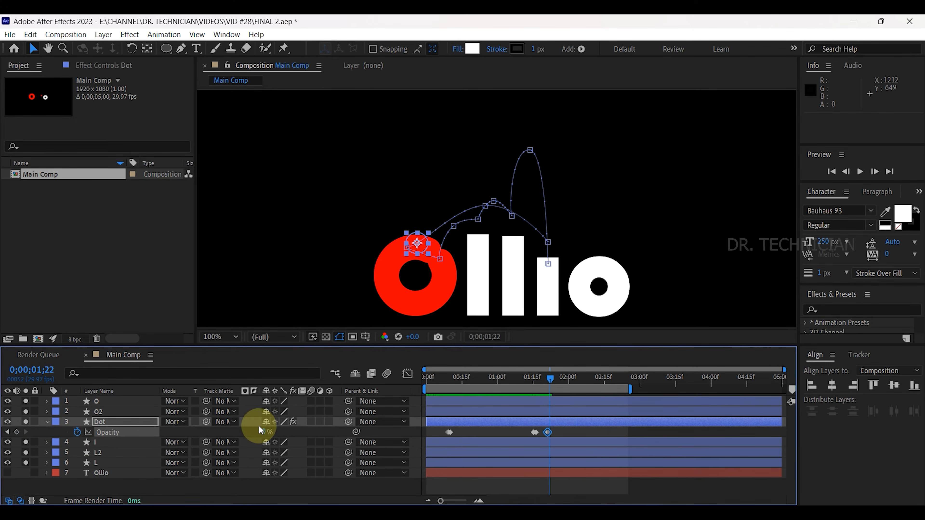
pyautogui.moveTo(264, 430); pyautogui.dragTo(382, 446)
pyautogui.moveTo(551, 378); pyautogui.dragTo(403, 399)
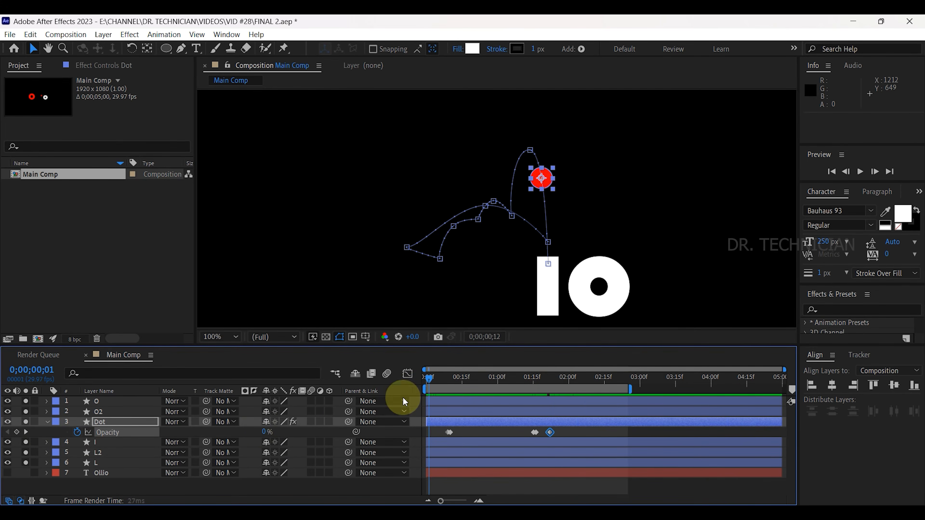
pyautogui.click(862, 170)
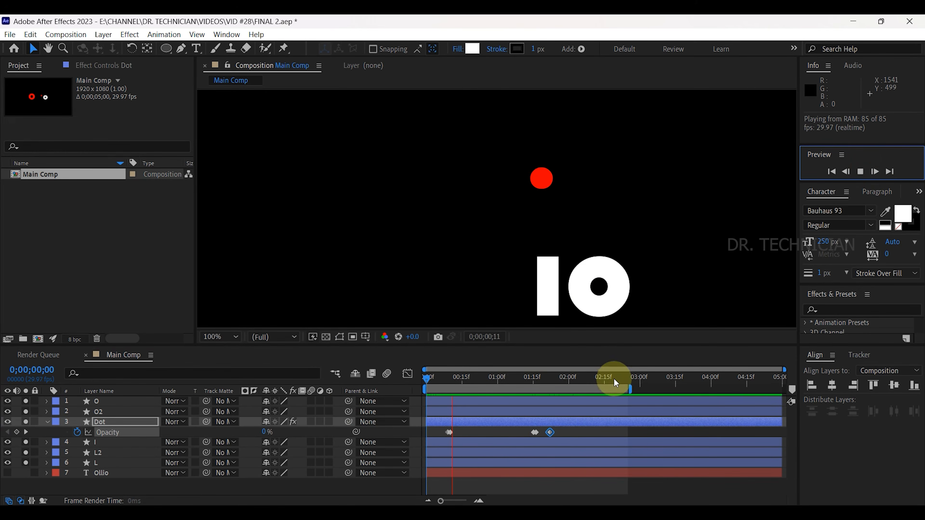
pyautogui.click(862, 170)
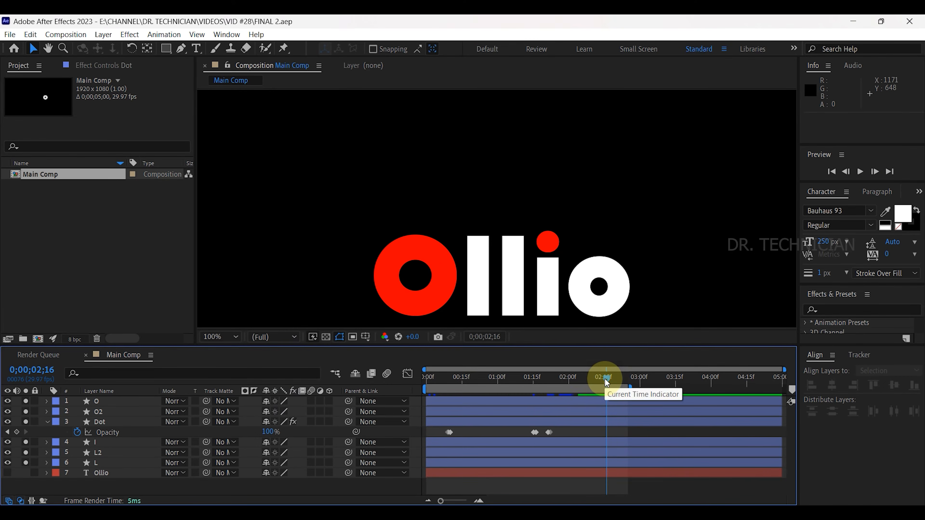
# Keyframe a squash on the I layer's vertical Scale: 100% at 2 seconds 5 frames, 80% at 2:09 and 100% at 2:13.
pyautogui.moveTo(590, 381)
pyautogui.mouseDown()
pyautogui.moveTo(553, 378)
pyautogui.moveTo(581, 378)
pyautogui.mouseUp()
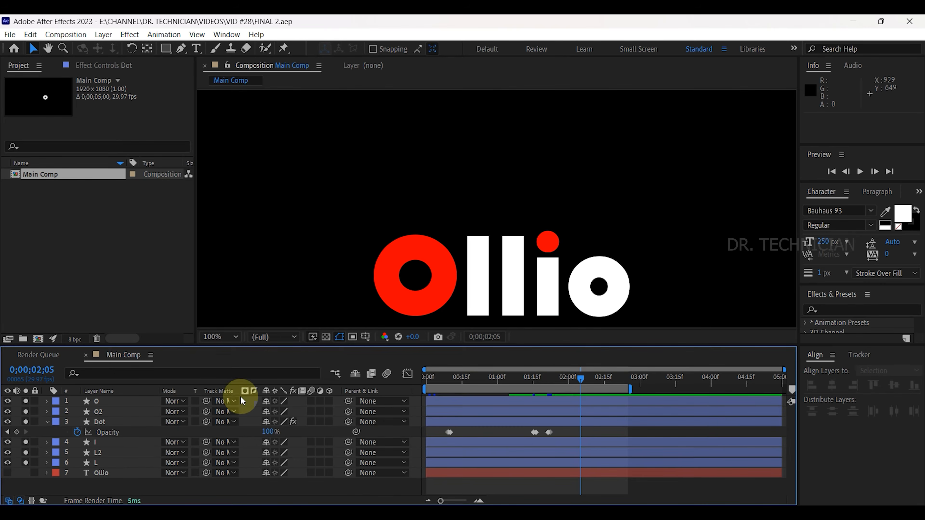
pyautogui.click(97, 442)
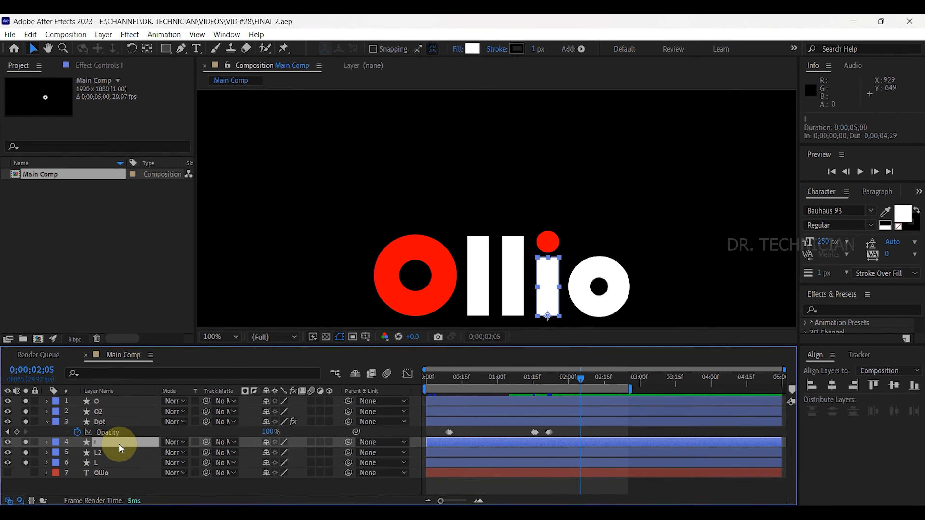
pyautogui.press('s')
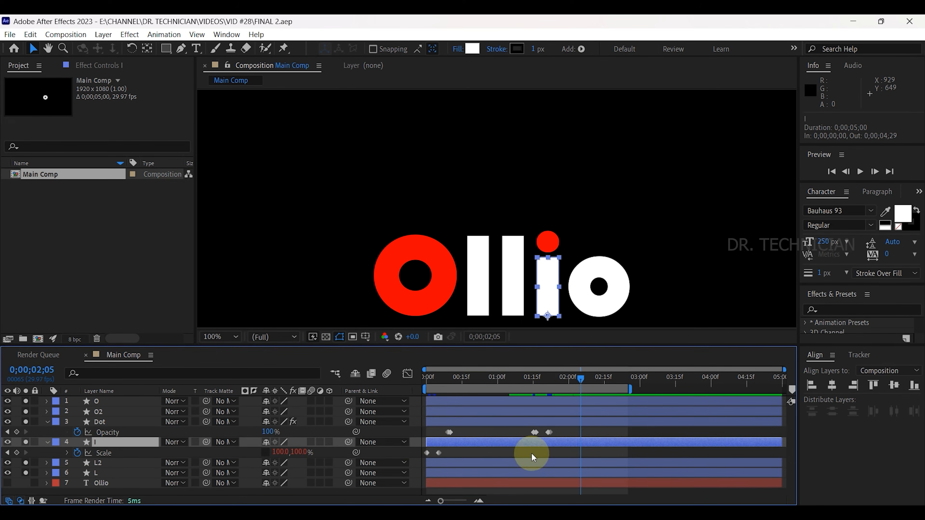
pyautogui.click(16, 453)
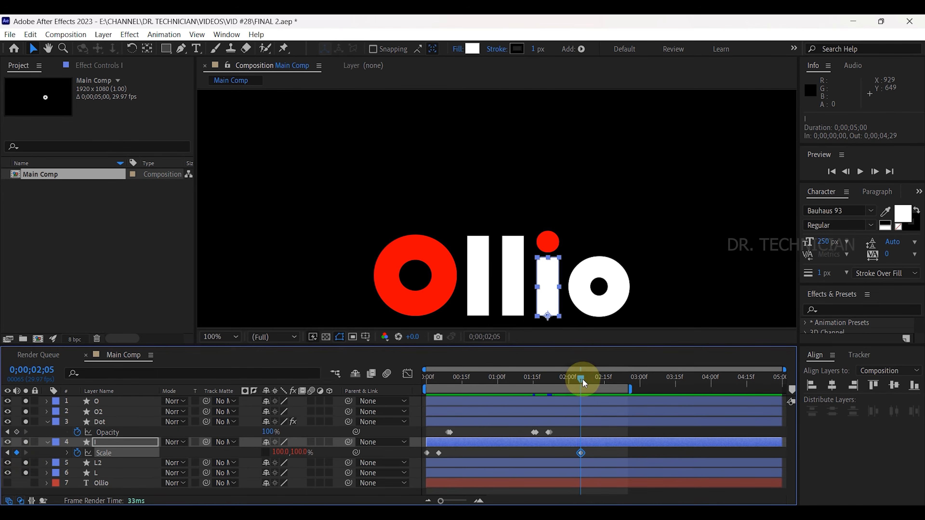
pyautogui.click(590, 382)
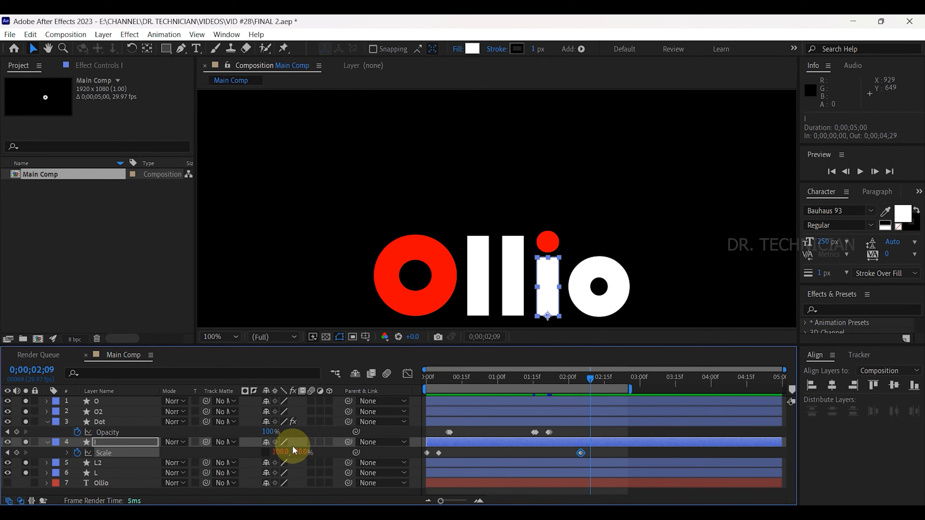
pyautogui.write('80')
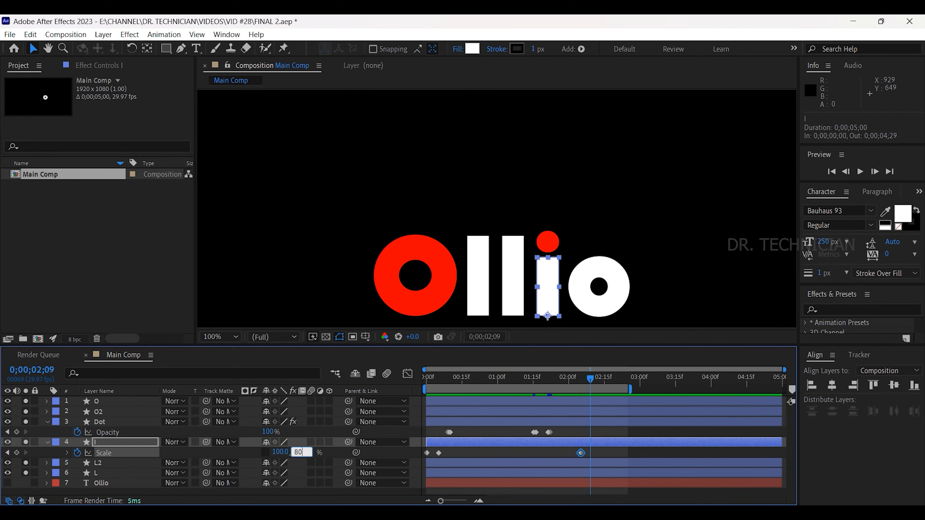
pyautogui.moveTo(583, 379); pyautogui.dragTo(606, 383)
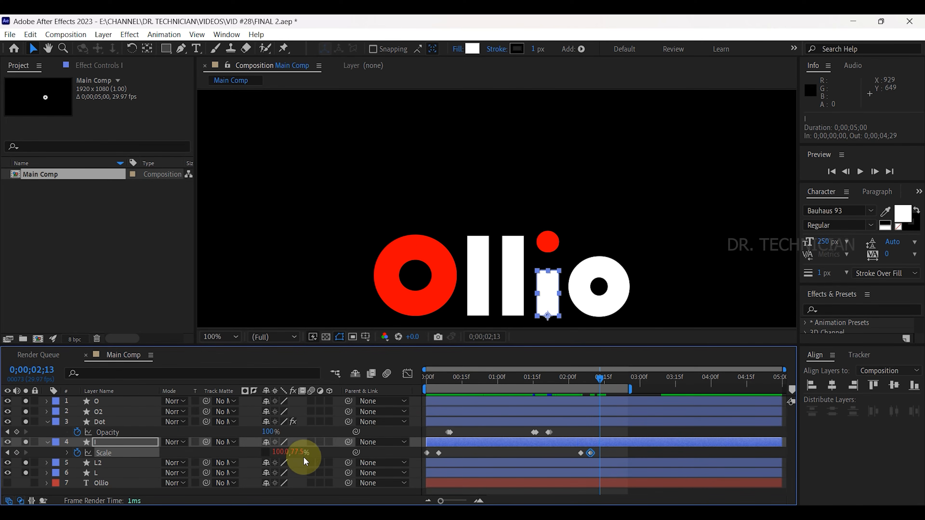
pyautogui.press('BackSpace')
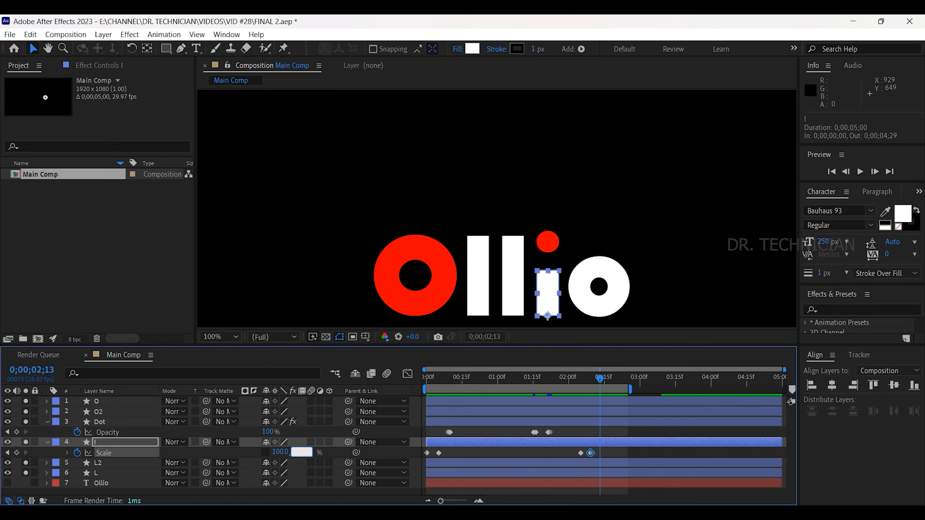
pyautogui.click(553, 448)
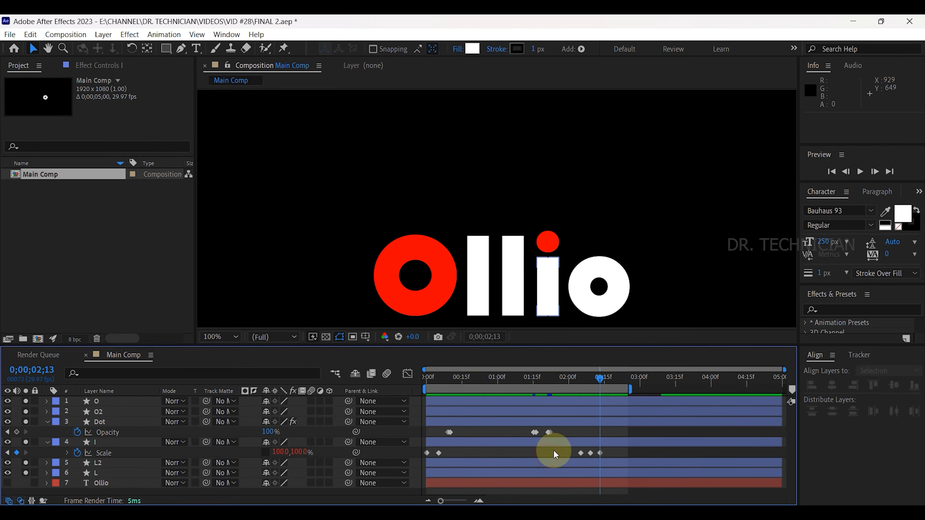
# Shift the I layer's three squash Scale keyframes one frame earlier, and preview the Dot's landing.
pyautogui.moveTo(599, 380); pyautogui.dragTo(540, 386)
pyautogui.click(859, 171)
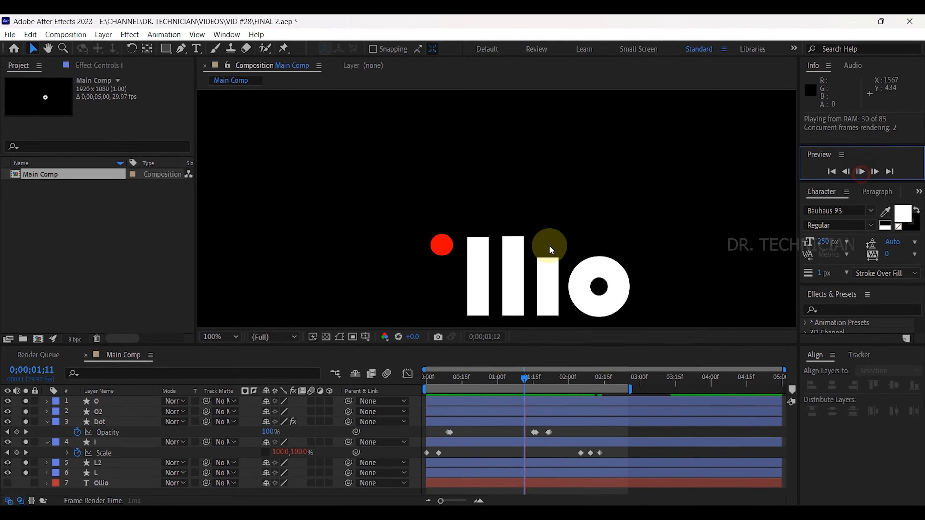
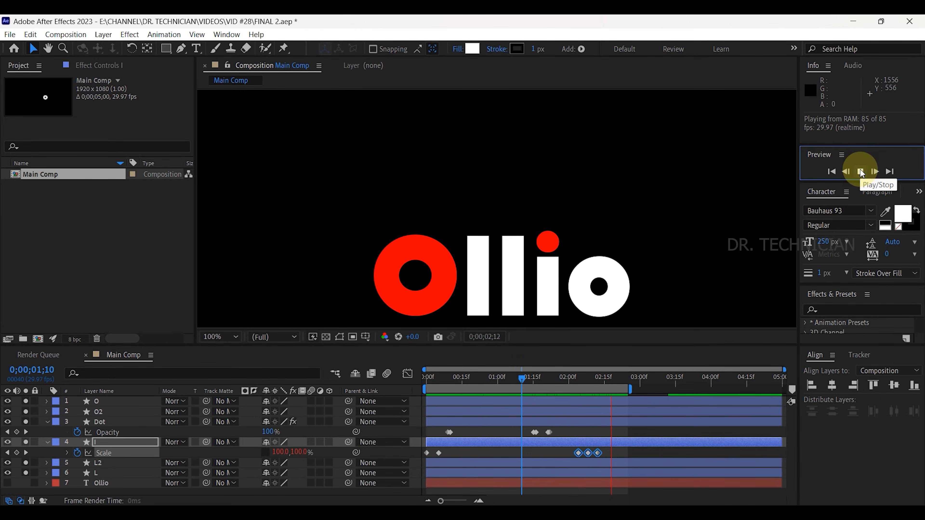
pyautogui.click(860, 172)
pyautogui.click(582, 389)
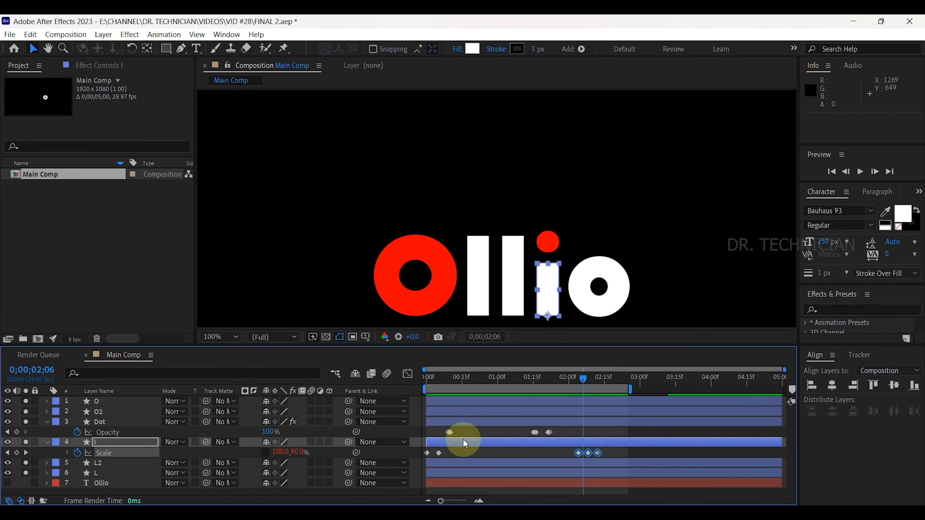
# Add a Position keyframe to the Dot layer at 2 seconds 8 frames, holding it at its resting spot above the i.
pyautogui.click(109, 422)
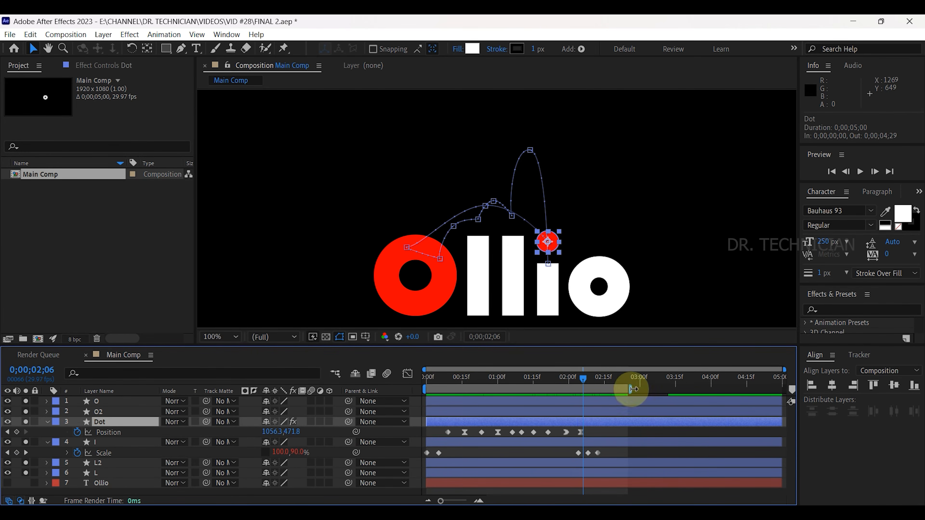
pyautogui.click(582, 379)
pyautogui.moveTo(582, 379); pyautogui.dragTo(588, 380)
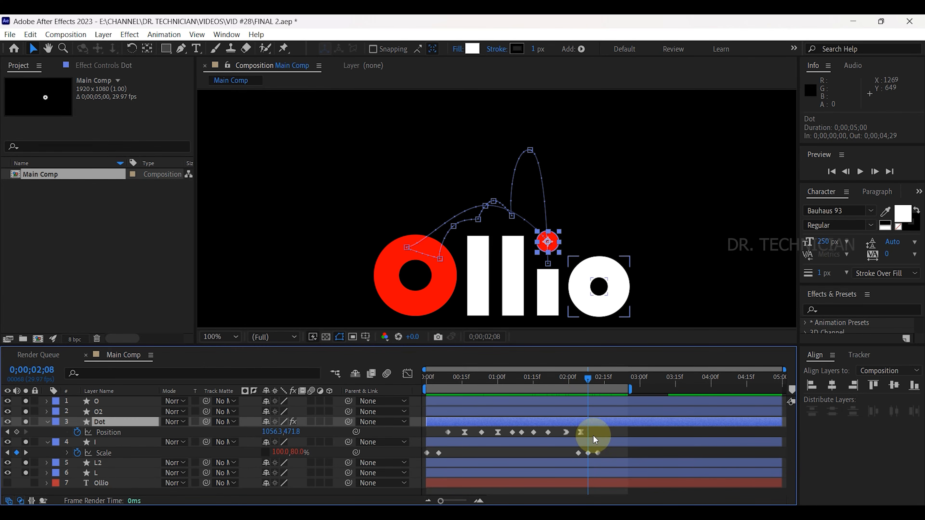
pyautogui.click(588, 453)
pyautogui.click(29, 460)
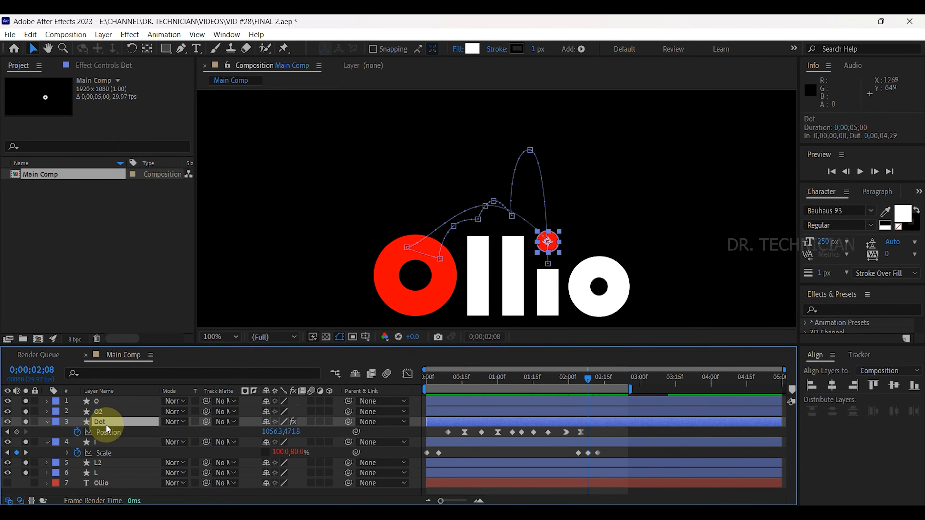
pyautogui.click(16, 432)
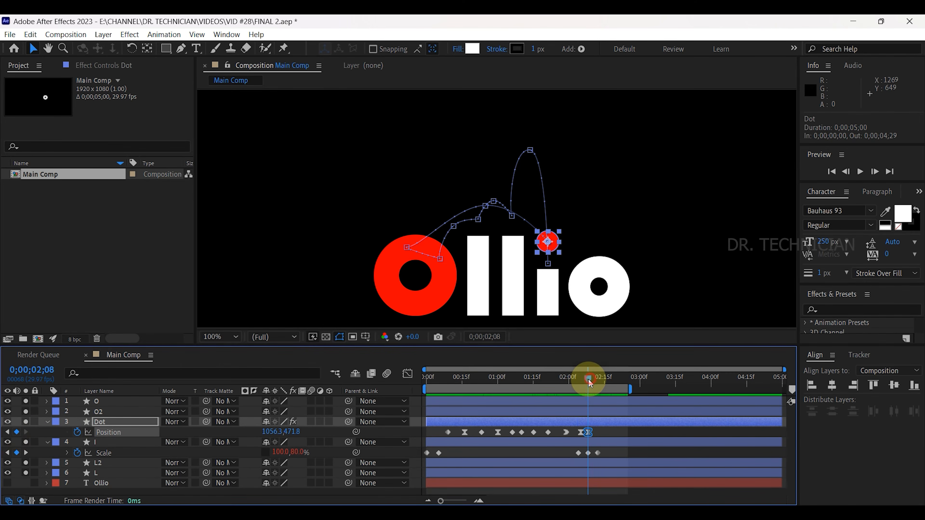
# Lower the Dot to Position 1056.3, 490.8 on its 2 seconds 5 frames keyframe, and preview the landing.
pyautogui.click(579, 434)
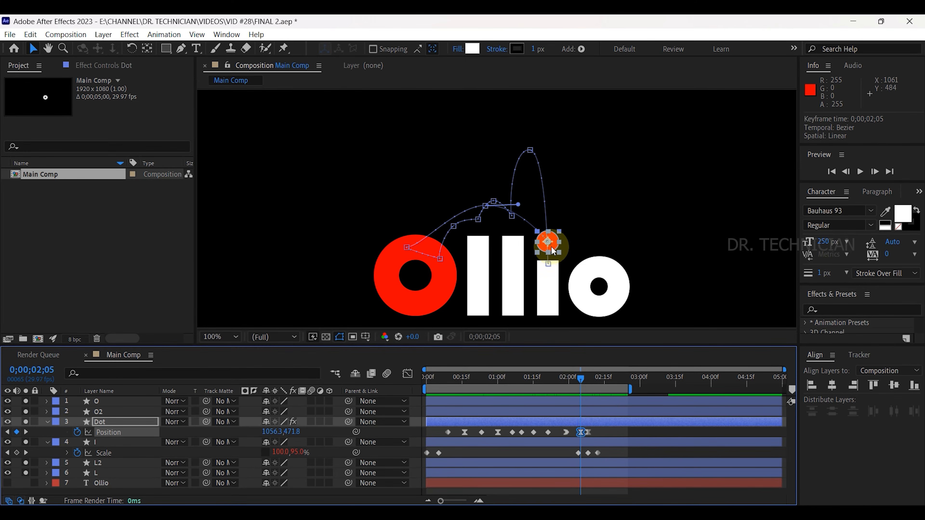
pyautogui.moveTo(554, 250); pyautogui.dragTo(554, 258)
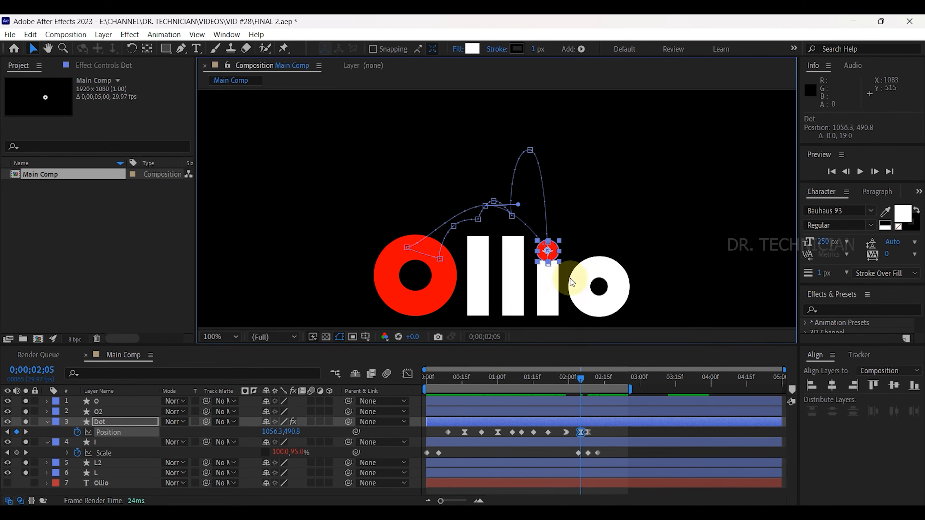
pyautogui.moveTo(581, 379); pyautogui.dragTo(541, 380)
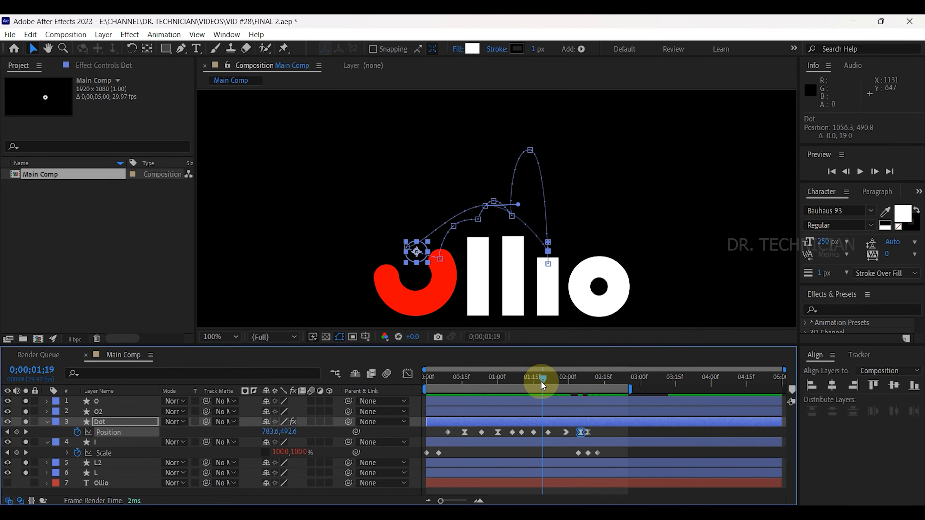
pyautogui.click(859, 171)
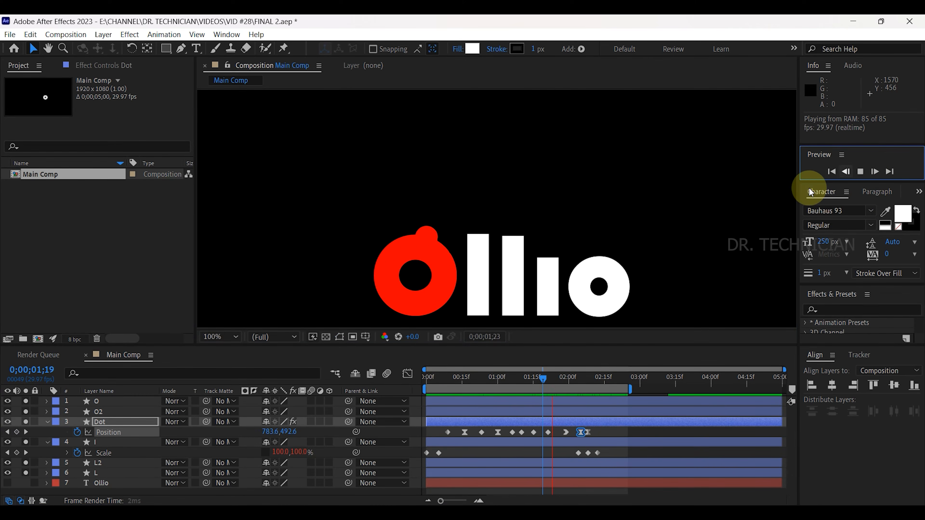
pyautogui.click(580, 308)
# Collapse the Dot and I layers' properties and extend the work area's end to 3 seconds 14 frames.
pyautogui.moveTo(457, 379); pyautogui.dragTo(410, 379)
pyautogui.click(47, 421)
pyautogui.click(48, 431)
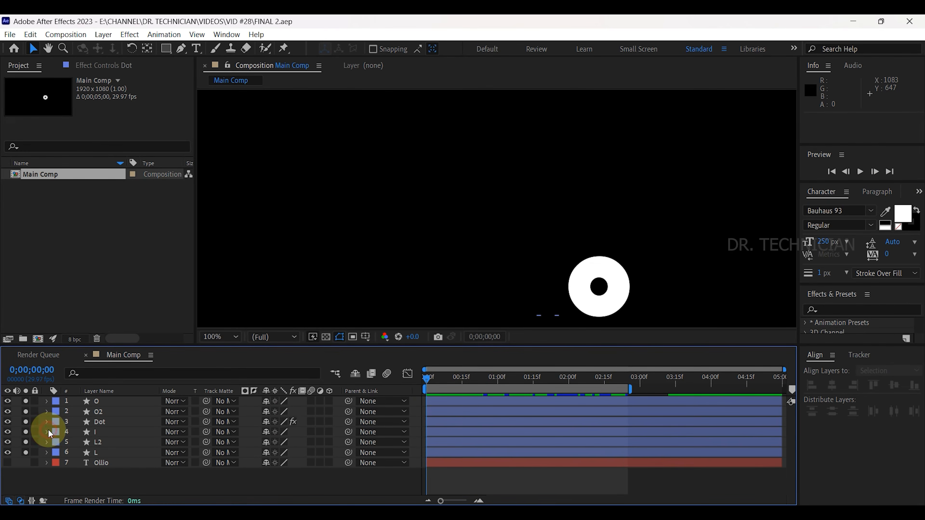
pyautogui.moveTo(425, 384); pyautogui.dragTo(677, 392)
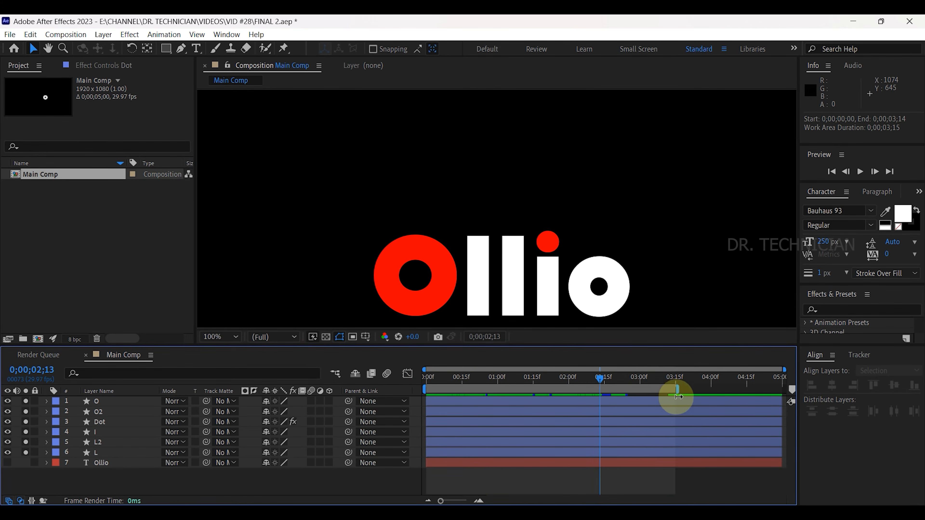
# Draw a rectangle about 154 by 130 px over the final white o as a new shape layer.
pyautogui.click(616, 296)
pyautogui.moveTo(655, 276); pyautogui.dragTo(649, 226)
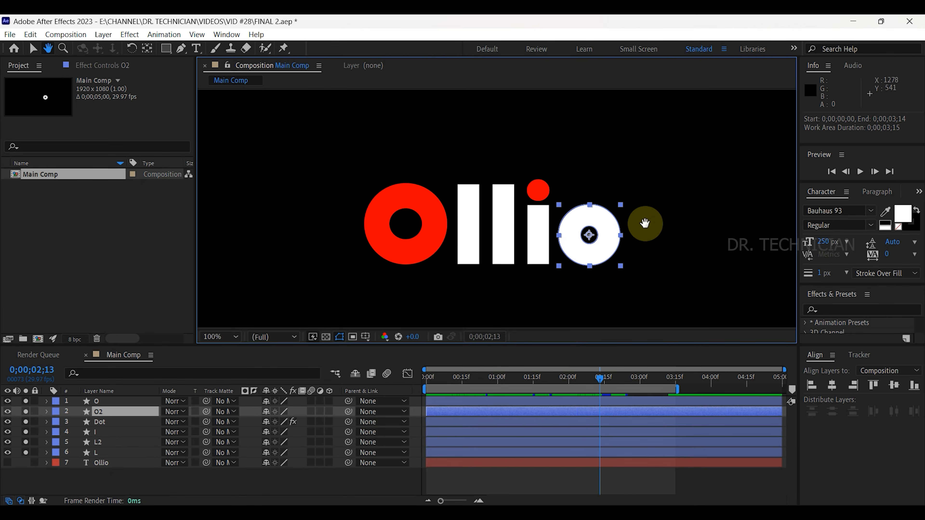
pyautogui.click(169, 476)
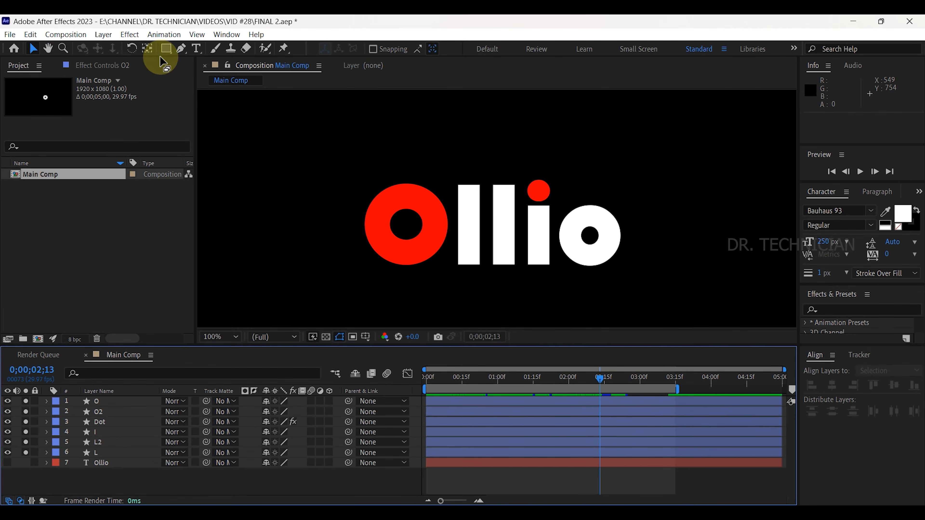
pyautogui.click(165, 49)
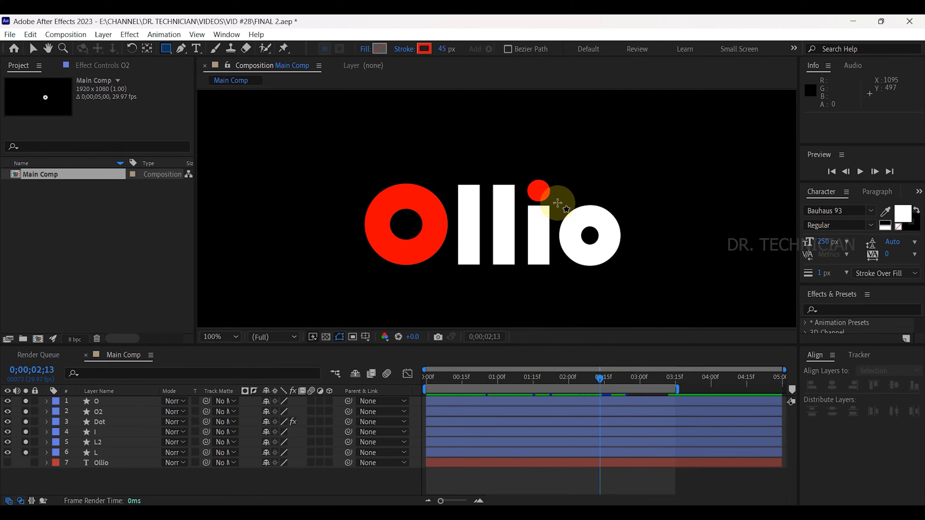
pyautogui.moveTo(558, 203)
pyautogui.mouseDown()
pyautogui.moveTo(605, 264)
pyautogui.moveTo(632, 265)
pyautogui.mouseUp()
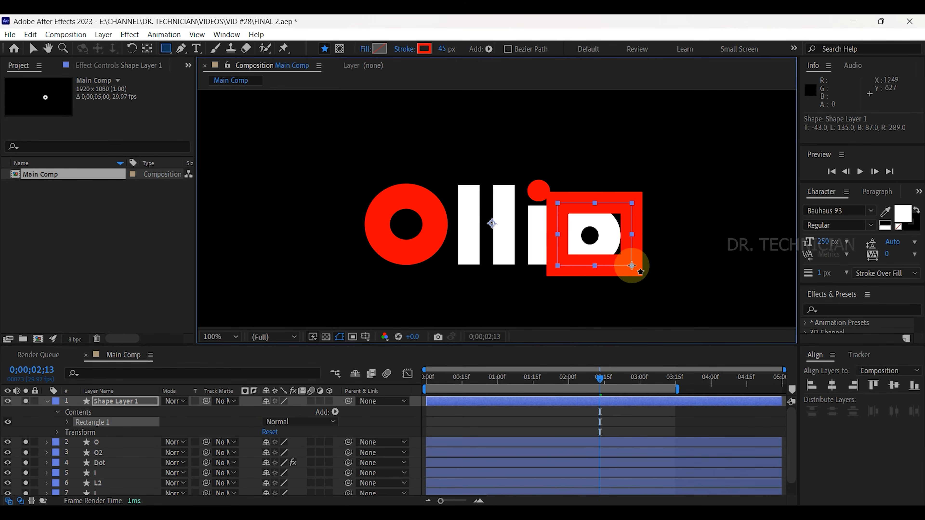
# Give the new rectangle a solid yellow fill and set its stroke to None.
pyautogui.click(366, 49)
pyautogui.click(417, 232)
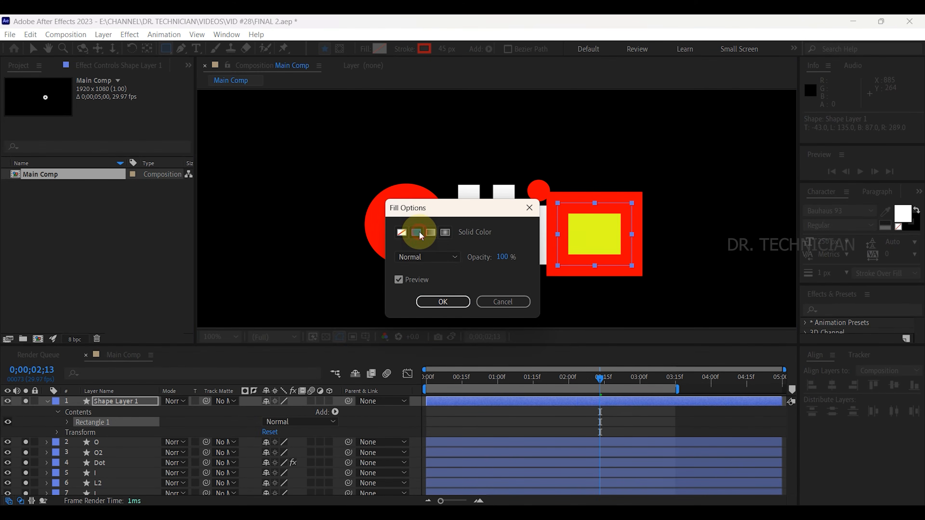
pyautogui.click(442, 302)
pyautogui.click(423, 48)
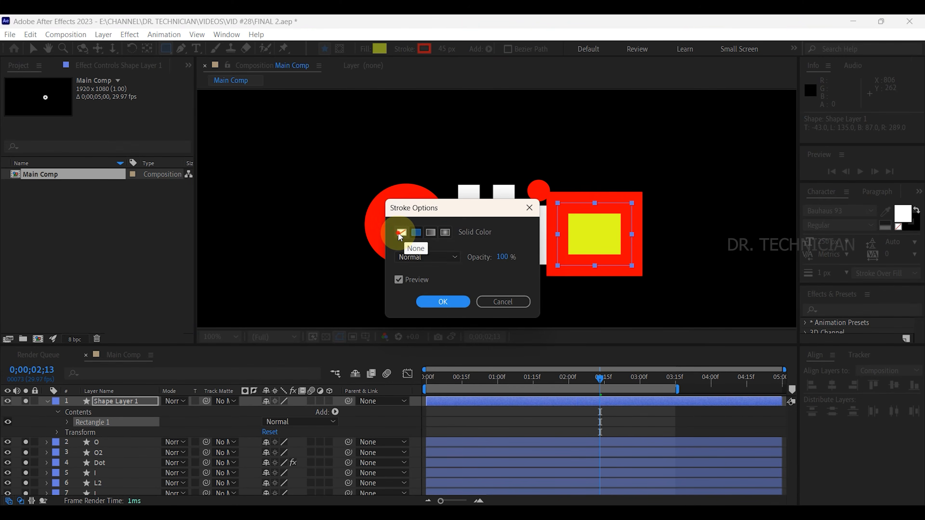
pyautogui.click(401, 234)
pyautogui.click(442, 301)
# Move the yellow rectangle directly below the final o and rename its layer Mask.
pyautogui.click(33, 49)
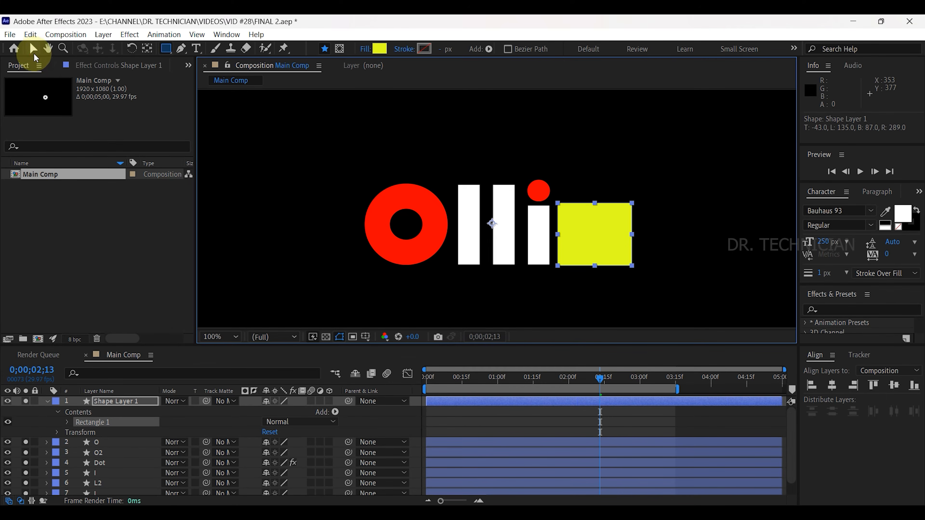
pyautogui.moveTo(591, 248); pyautogui.dragTo(597, 315)
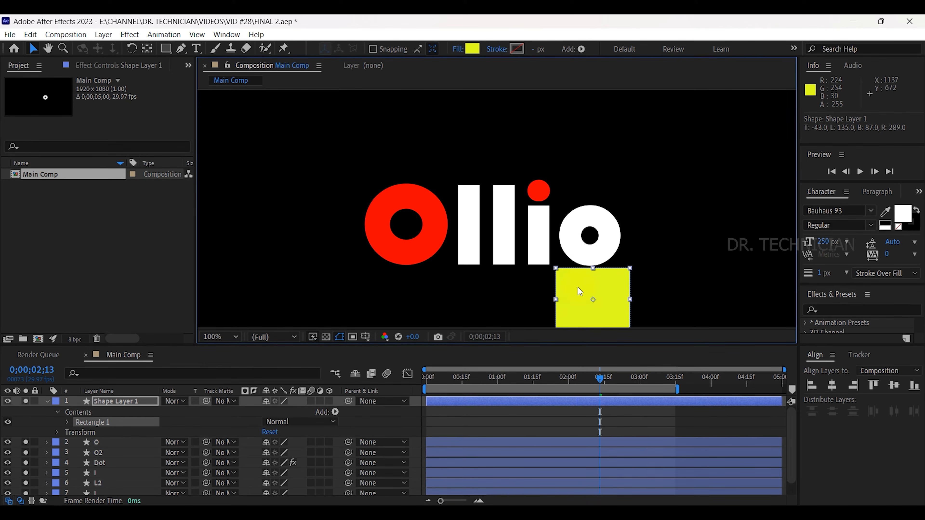
pyautogui.click(110, 401)
pyautogui.press('Return')
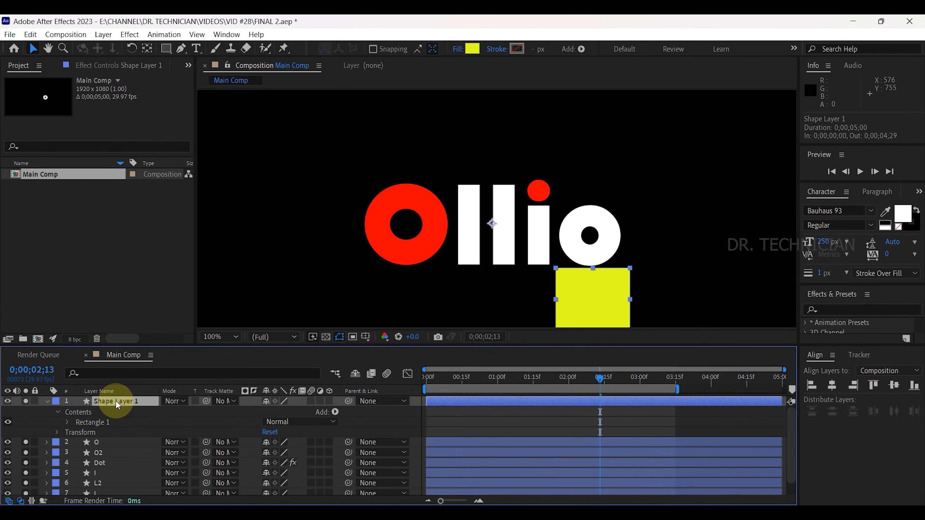
pyautogui.write('Mask')
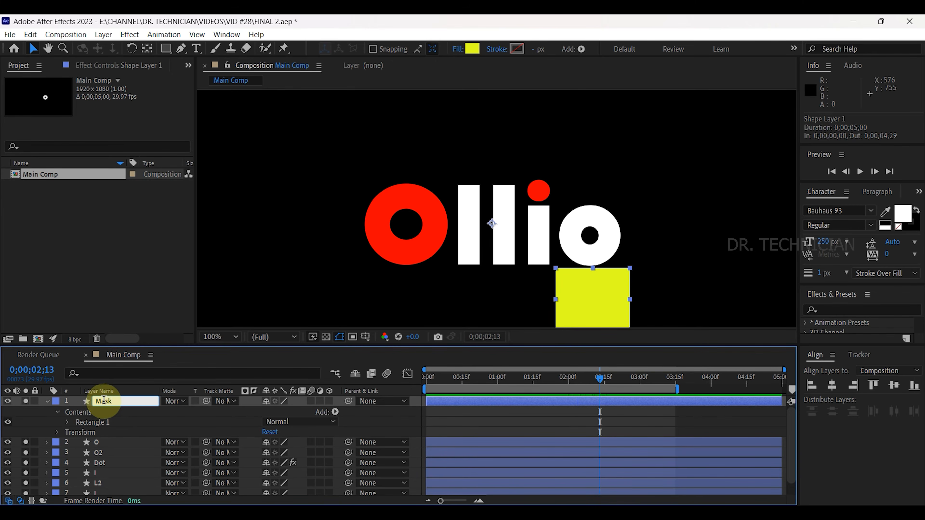
# Move the O2 layer's anchor point to the lower-left corner of the final o's bounding box.
pyautogui.click(104, 452)
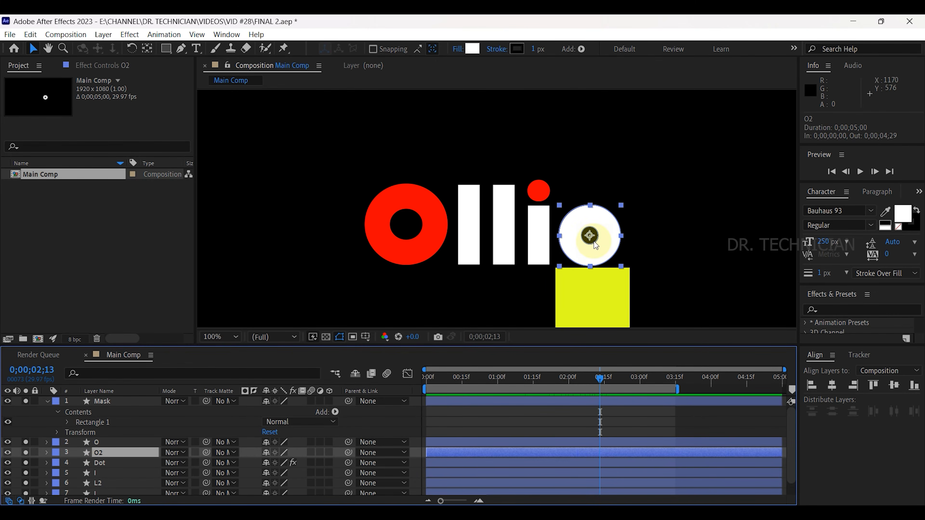
pyautogui.click(146, 49)
pyautogui.click(589, 236)
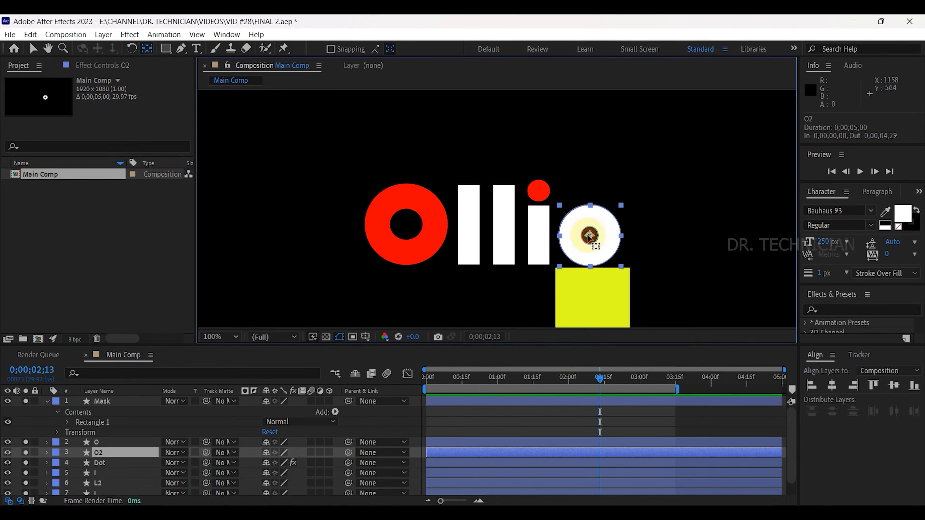
pyautogui.moveTo(589, 236); pyautogui.dragTo(558, 273)
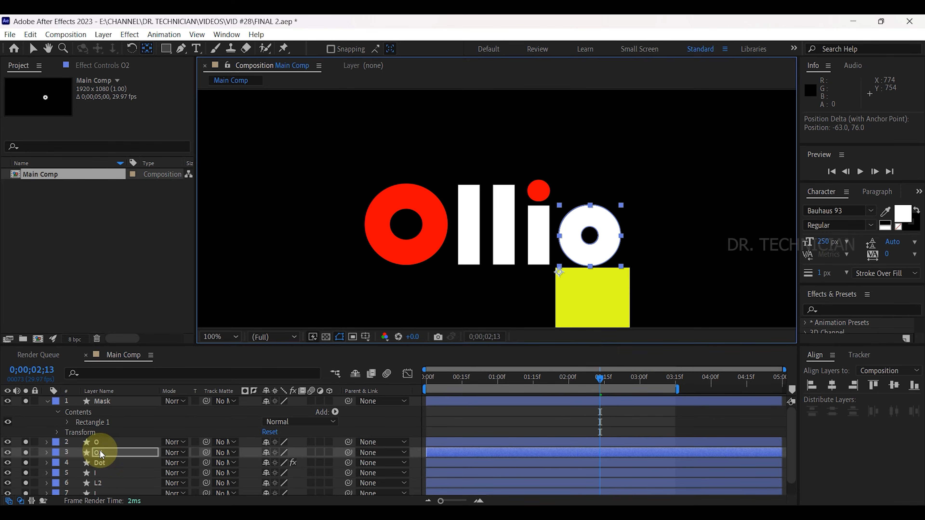
# Collapse the Mask layer and reorder it to sit directly above O2.
pyautogui.click(93, 401)
pyautogui.click(46, 400)
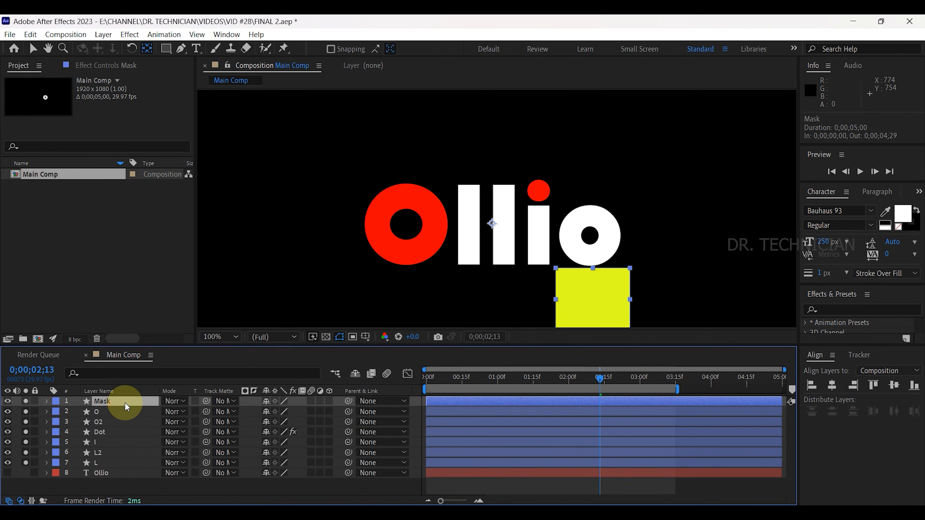
pyautogui.moveTo(101, 399); pyautogui.dragTo(100, 419)
# Keyframe O2's Rotation at 0° on both 2 seconds 13 frames and 2 seconds 20 frames.
pyautogui.click(101, 422)
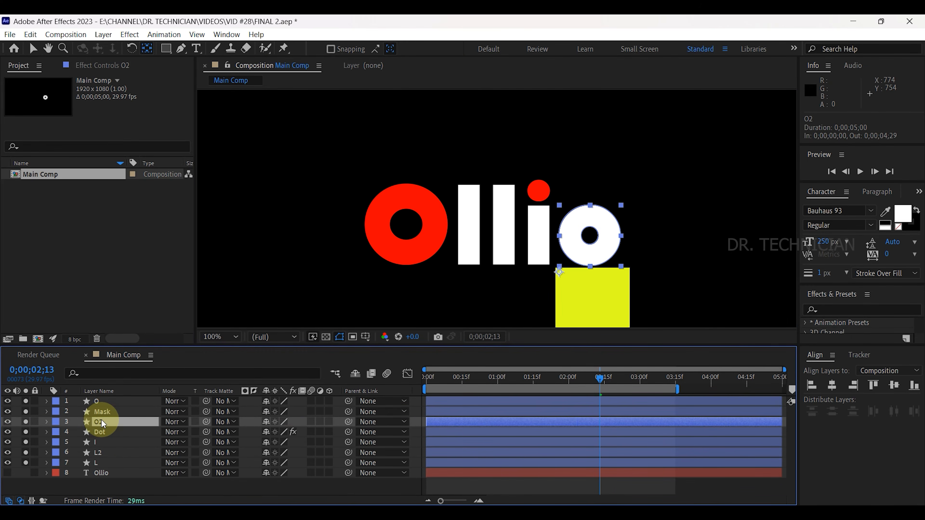
pyautogui.press('r')
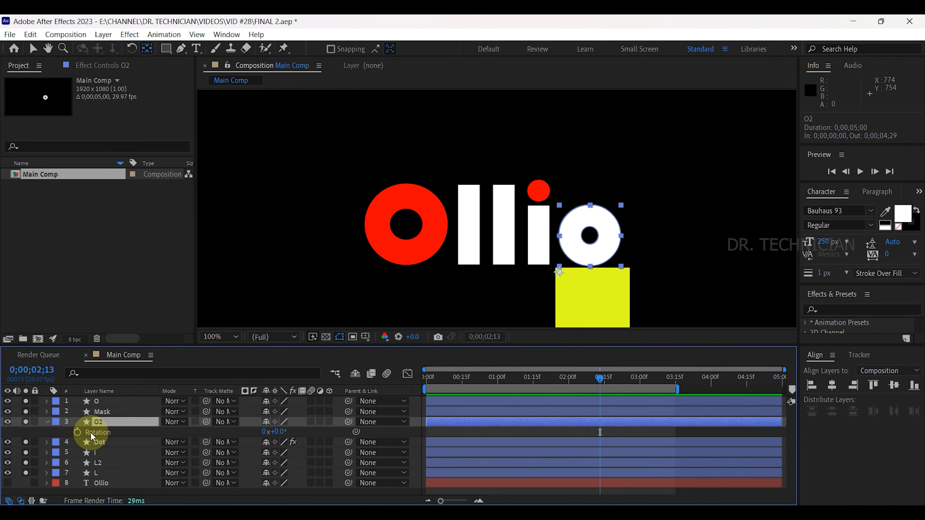
pyautogui.click(73, 432)
pyautogui.moveTo(586, 386); pyautogui.dragTo(616, 381)
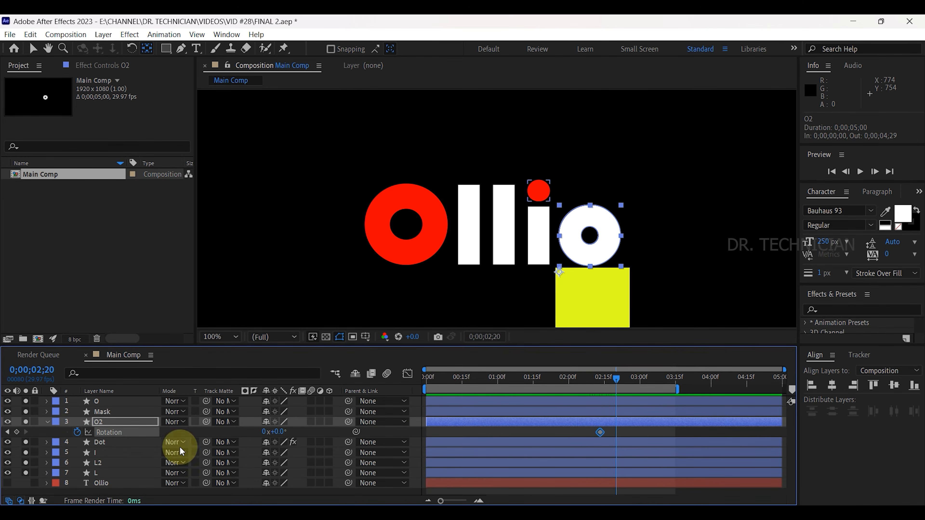
pyautogui.click(16, 432)
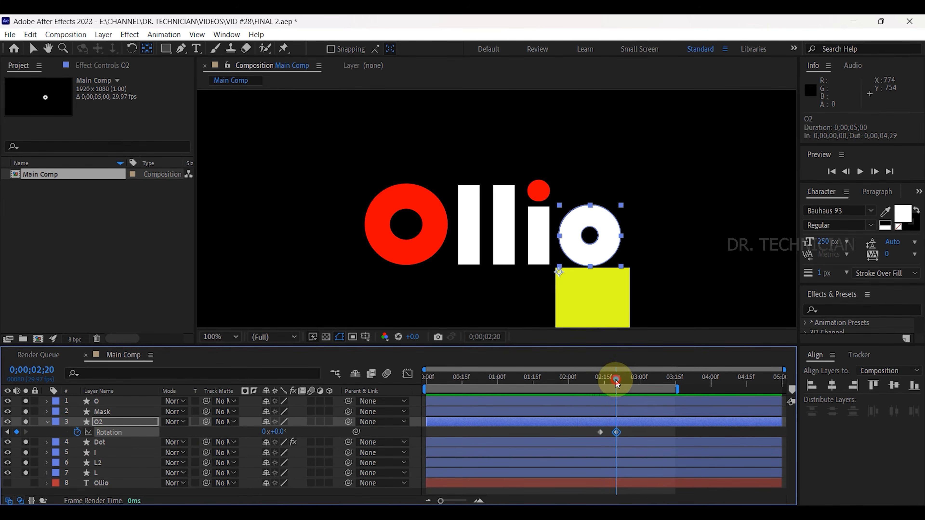
# Set O2's Rotation keyframe at 2 seconds 13 frames to 86°, swinging the letter down behind the yellow rectangle.
pyautogui.moveTo(615, 379); pyautogui.dragTo(600, 383)
pyautogui.click(600, 432)
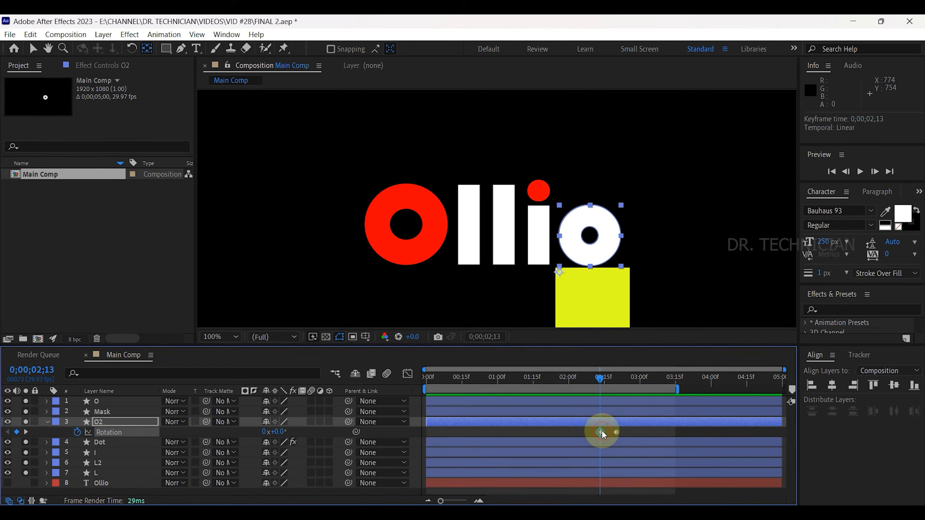
pyautogui.moveTo(282, 431); pyautogui.dragTo(334, 432)
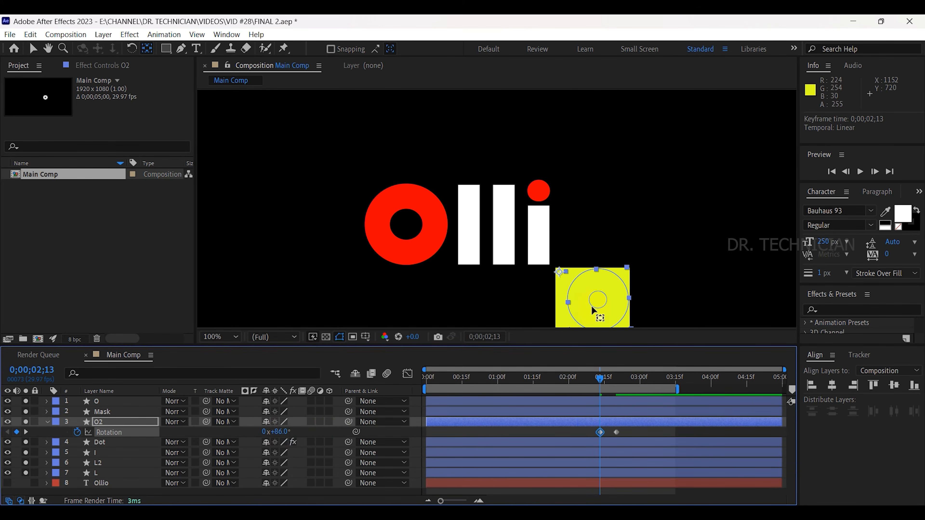
pyautogui.scroll(-2, 617, 275)
pyautogui.scroll(2, 644, 279)
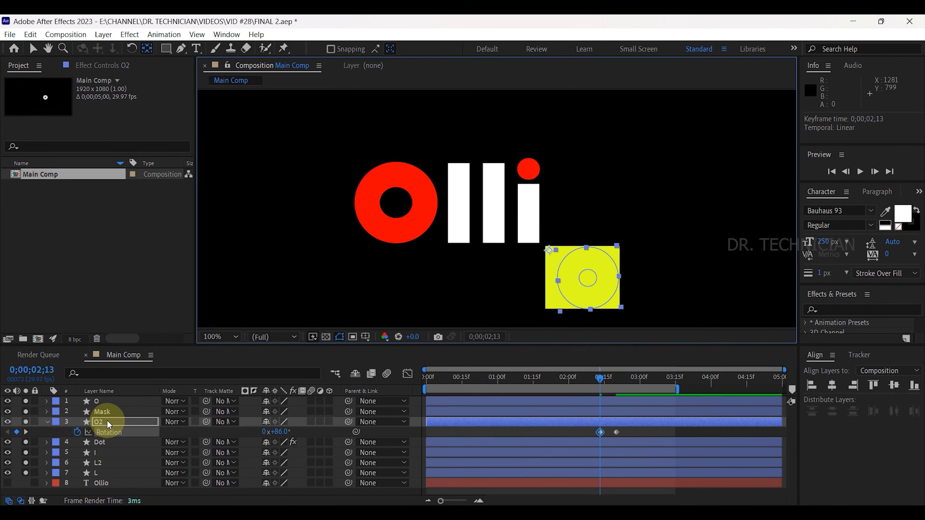
# Enlarge the Mask rectangle slightly and move its anchor point to the rectangle's centre.
pyautogui.click(104, 411)
pyautogui.click(584, 382)
pyautogui.moveTo(604, 382); pyautogui.dragTo(607, 382)
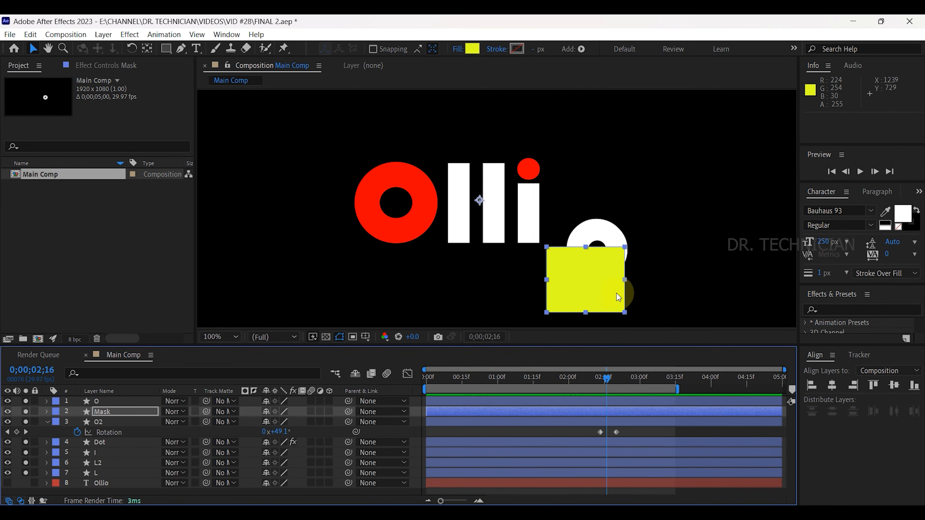
pyautogui.click(146, 48)
pyautogui.moveTo(479, 200); pyautogui.dragTo(583, 277)
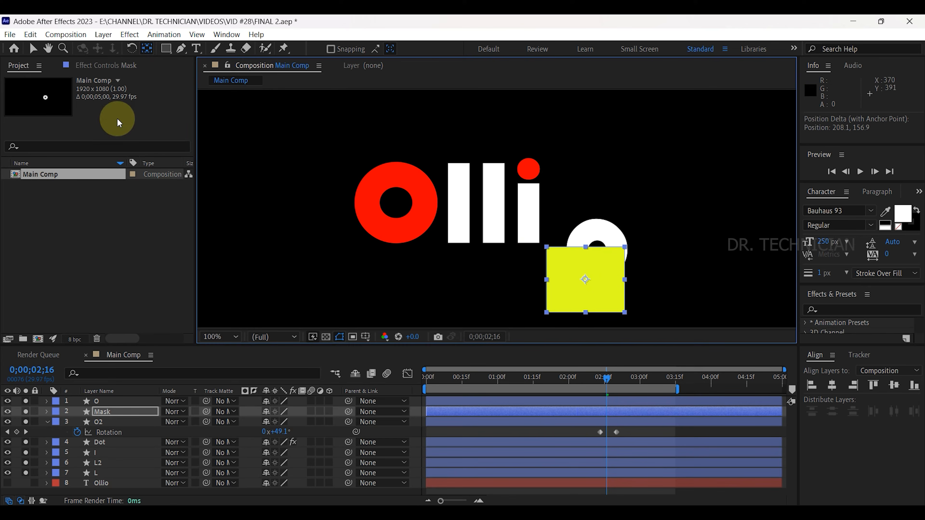
# Widen the Mask rectangle so it covers the swinging o, and preview the rotation.
pyautogui.click(33, 48)
pyautogui.moveTo(624, 280); pyautogui.dragTo(628, 279)
pyautogui.click(581, 377)
pyautogui.click(857, 173)
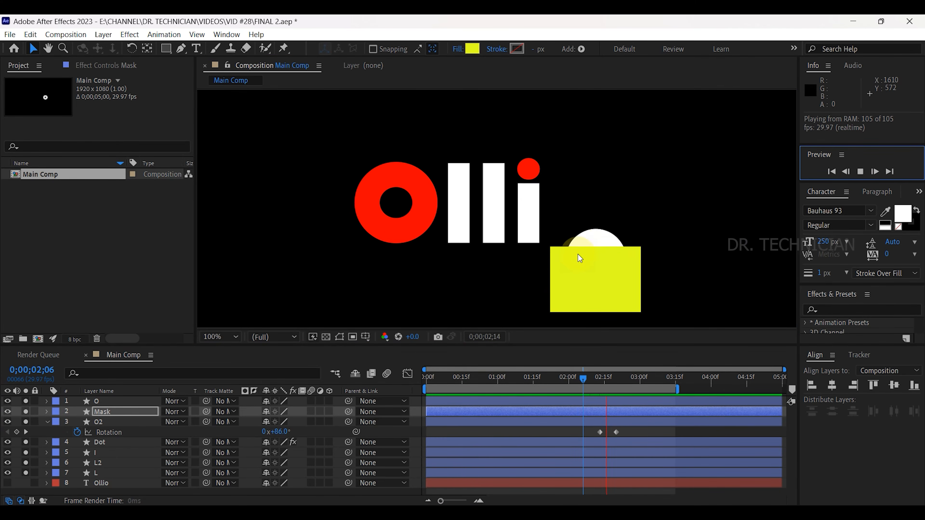
pyautogui.click(861, 172)
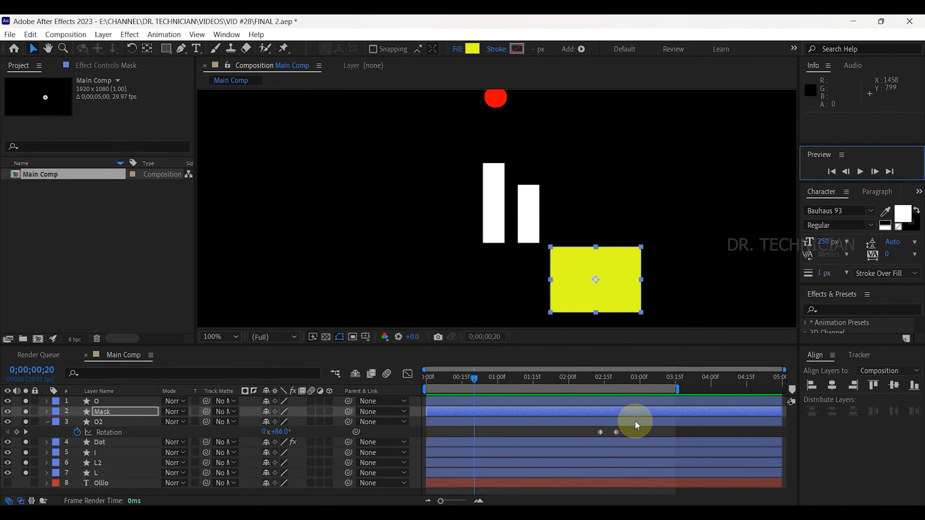
# Replace the default expression on O2's Rotation with the amp/freq/decay bounce expression from New Text Document.txt.
pyautogui.moveTo(624, 427); pyautogui.dragTo(597, 434)
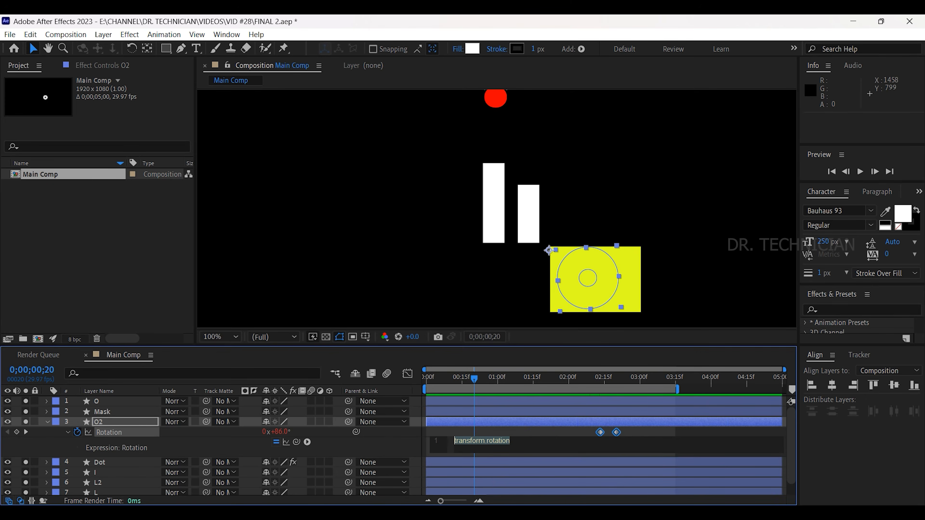
pyautogui.hotkey('alt', 'Tab')
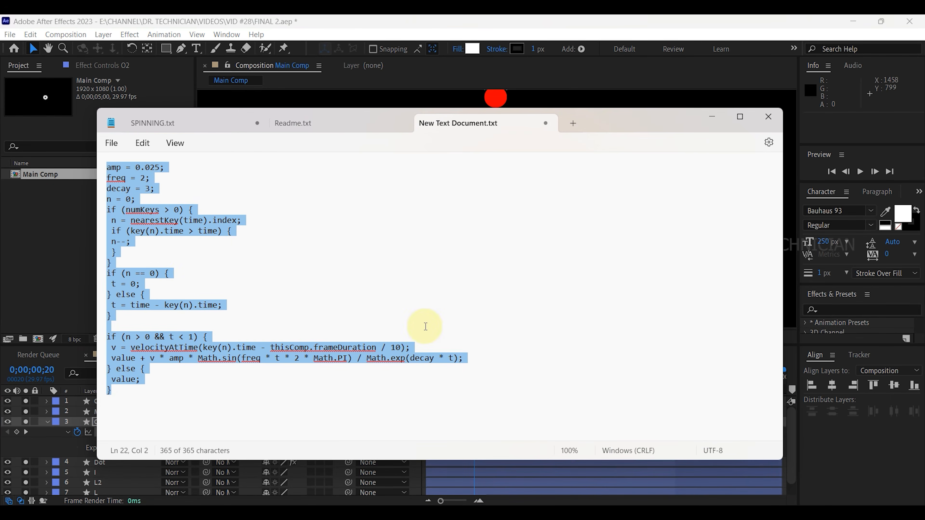
pyautogui.hotkey('alt', 'Tab')
pyautogui.click(483, 452)
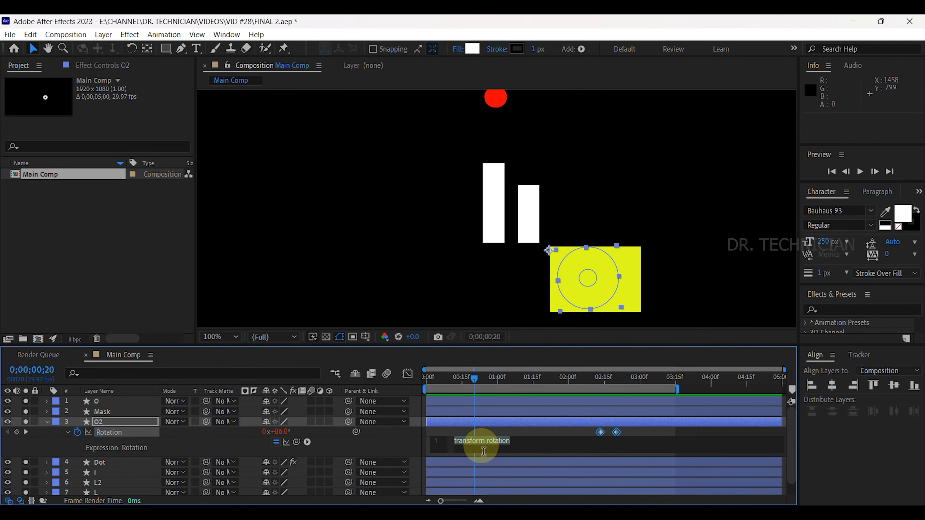
pyautogui.hotkey('ctrl', 'v')
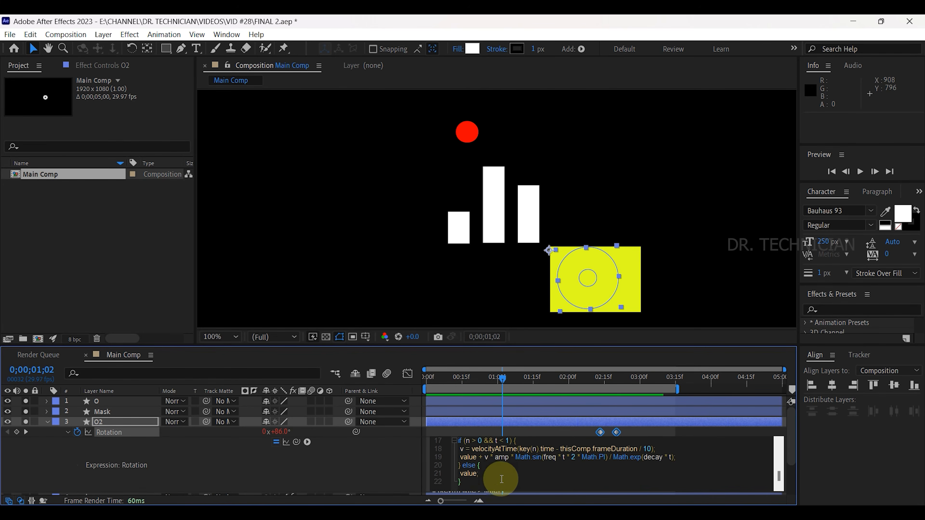
# Set amp to 0.100 in O2's Rotation expression, edit its decay value, and collapse the layer's properties.
pyautogui.scroll(4, 506, 460)
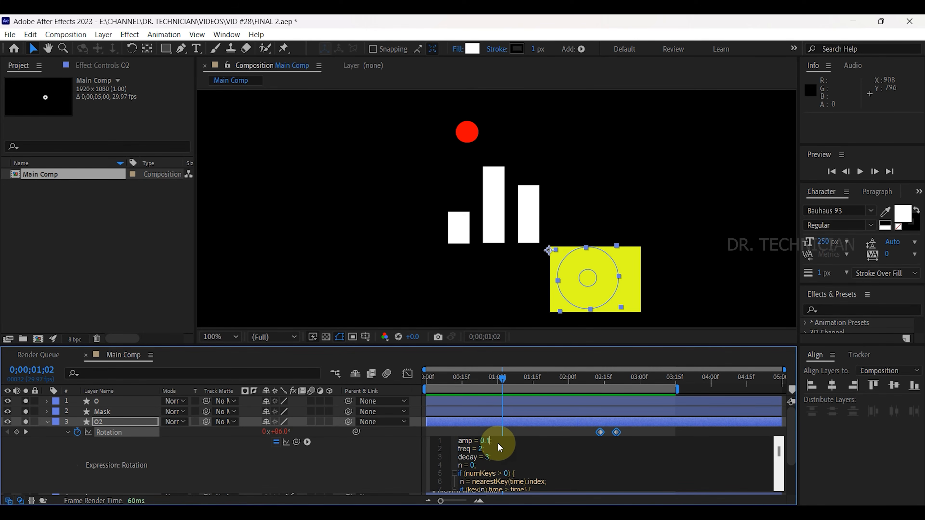
pyautogui.write('00')
pyautogui.click(488, 463)
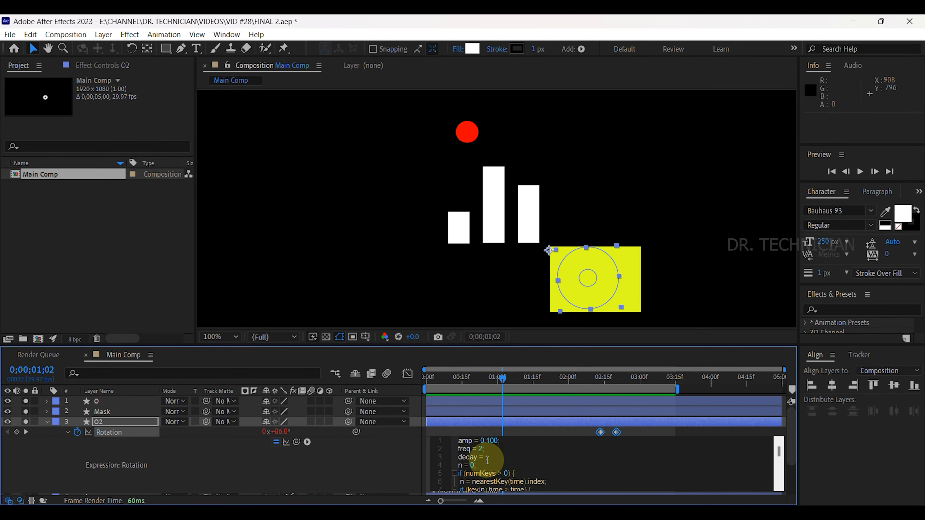
pyautogui.click(48, 421)
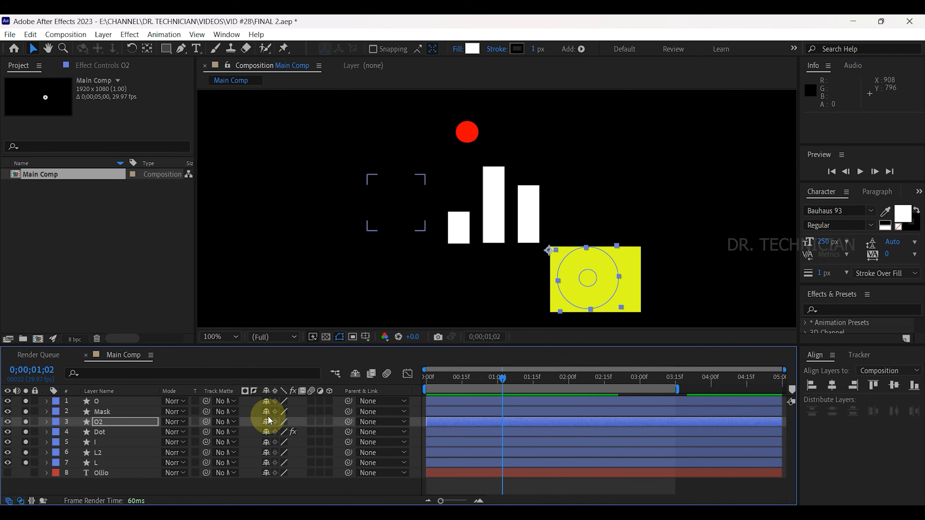
# Preview the animation from near the start to check O2's bouncing rotation.
pyautogui.moveTo(495, 383); pyautogui.dragTo(430, 382)
pyautogui.click(860, 171)
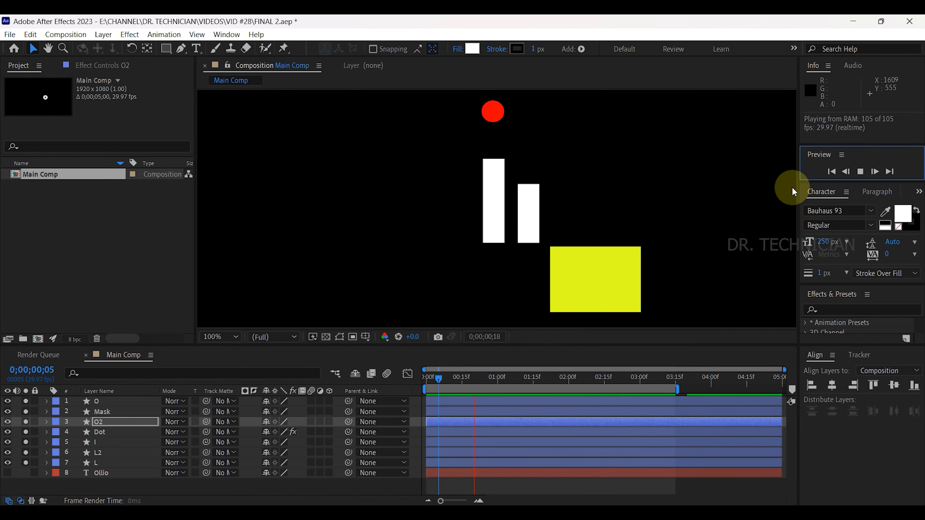
pyautogui.click(860, 172)
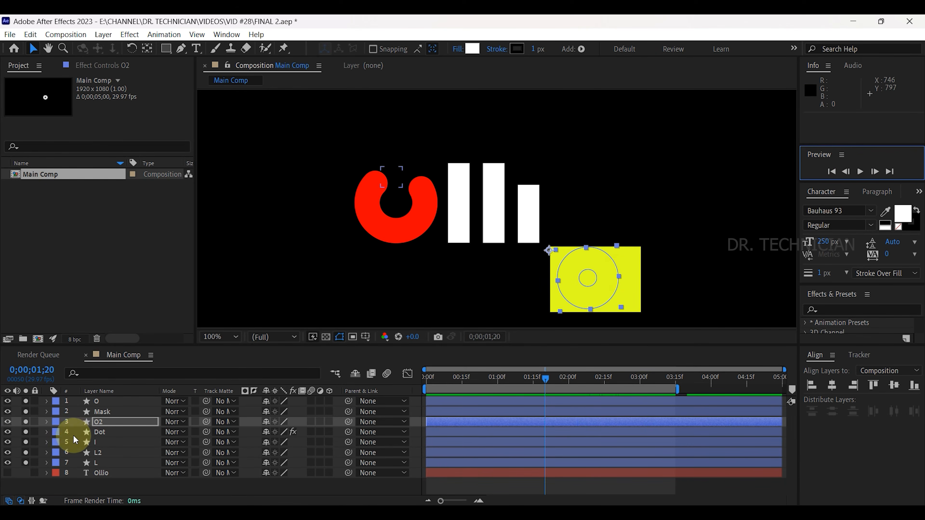
# Use the Mask layer as O2's track matte and invert the matte.
pyautogui.click(106, 423)
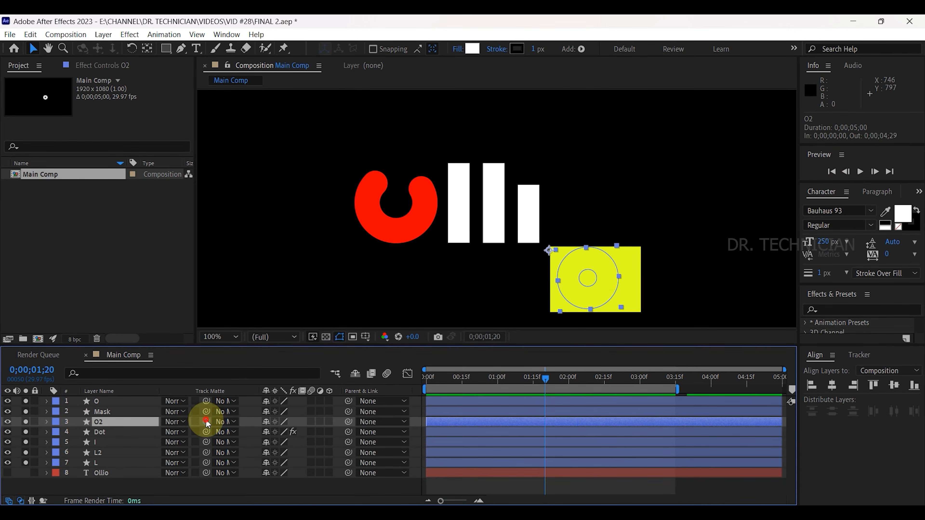
pyautogui.moveTo(206, 421); pyautogui.dragTo(97, 413)
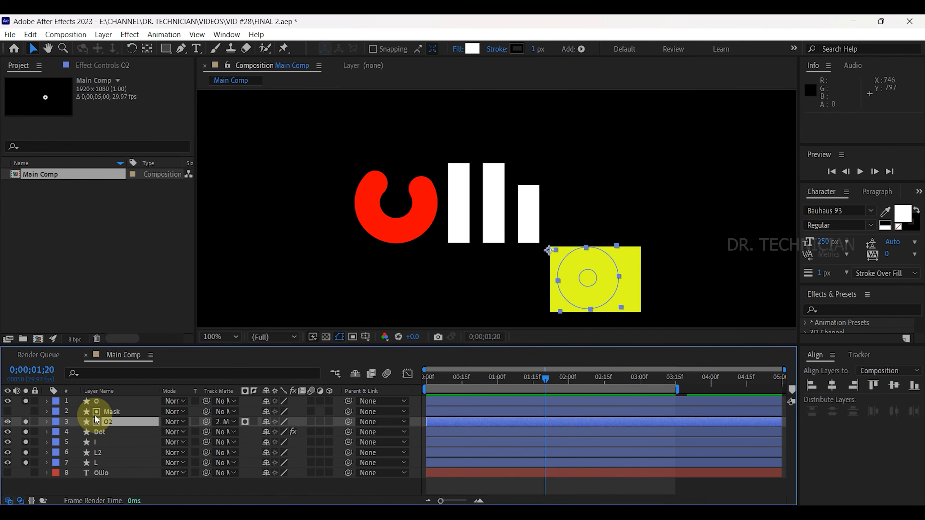
pyautogui.click(254, 422)
# Preview the whole logo animation from the first frame with the composition fitted to the viewer.
pyautogui.moveTo(545, 384); pyautogui.dragTo(310, 389)
pyautogui.click(142, 487)
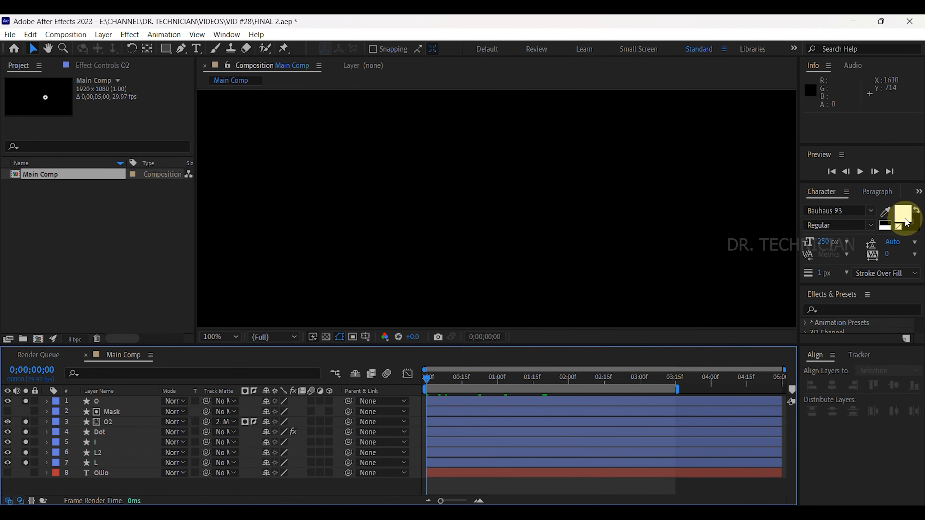
pyautogui.click(860, 171)
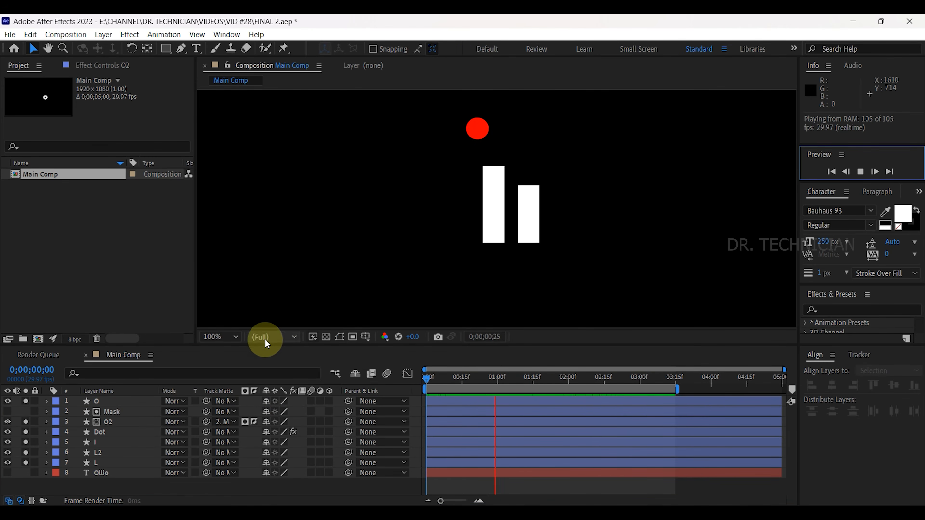
pyautogui.click(235, 337)
pyautogui.click(221, 126)
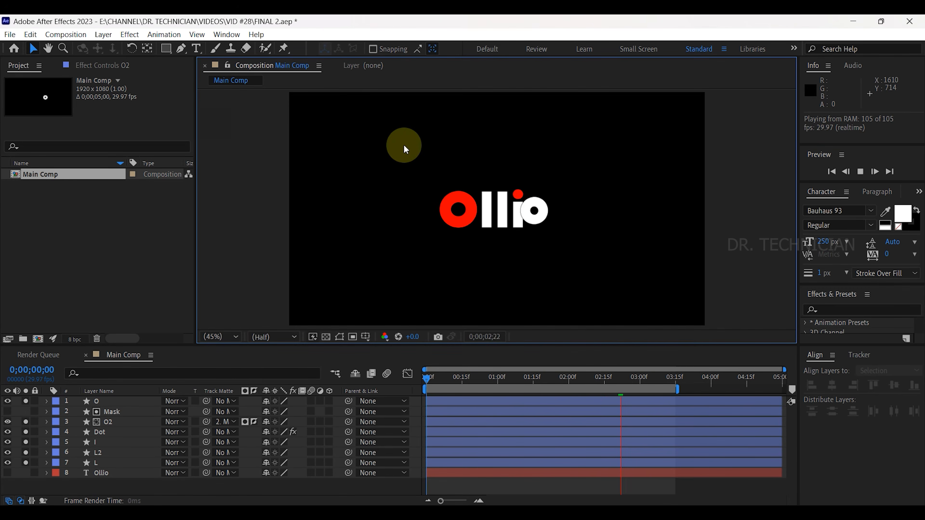
pyautogui.click(861, 172)
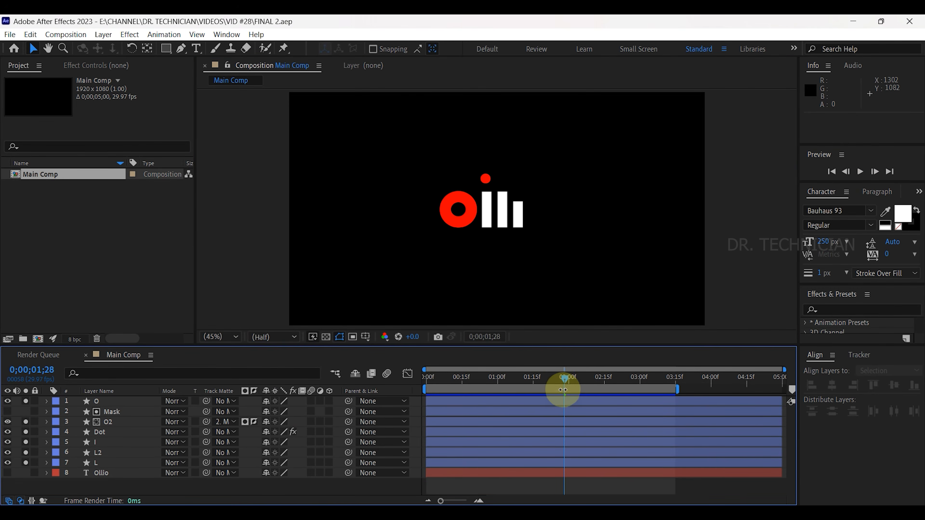
# At frame 7, draw a straight vertical Pen line just right of the i stem, nearly matching its height.
pyautogui.moveTo(565, 382); pyautogui.dragTo(441, 388)
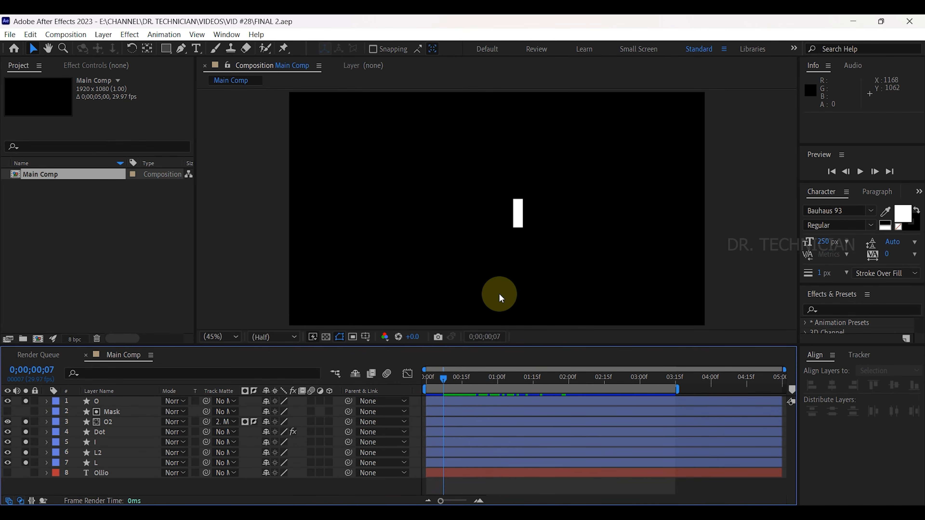
pyautogui.scroll(3, 522, 223)
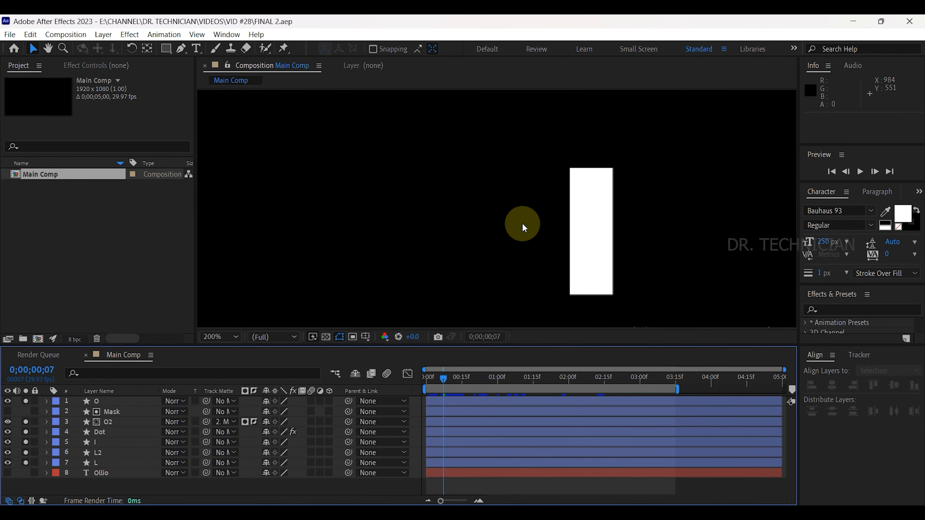
pyautogui.press('space')
pyautogui.moveTo(522, 223); pyautogui.dragTo(444, 223)
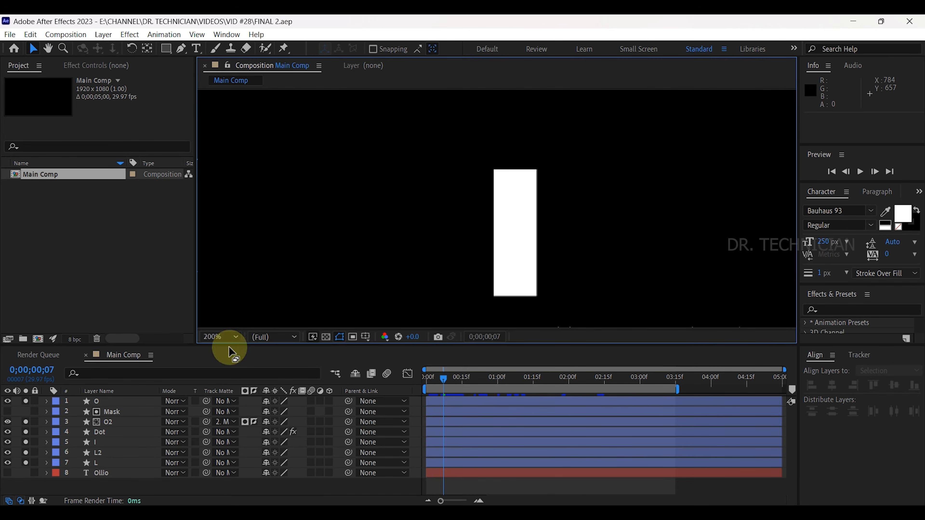
pyautogui.click(134, 482)
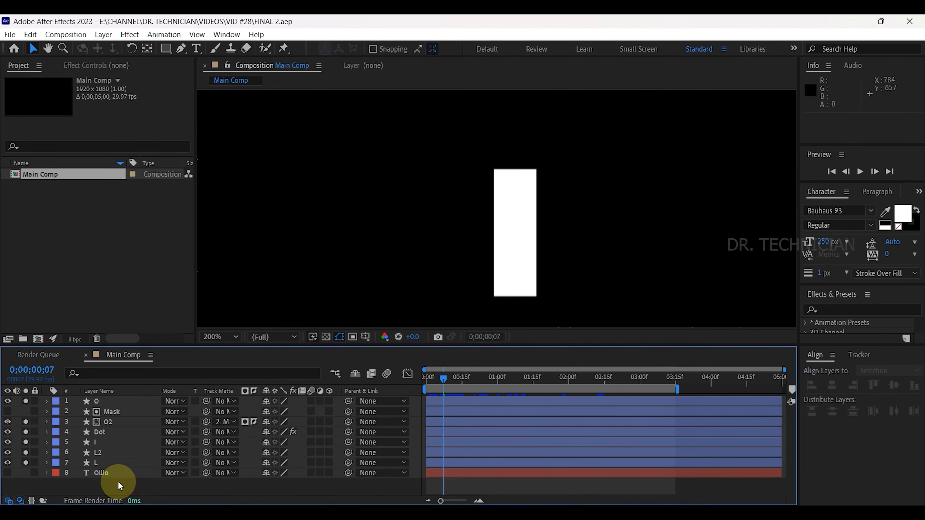
pyautogui.click(182, 48)
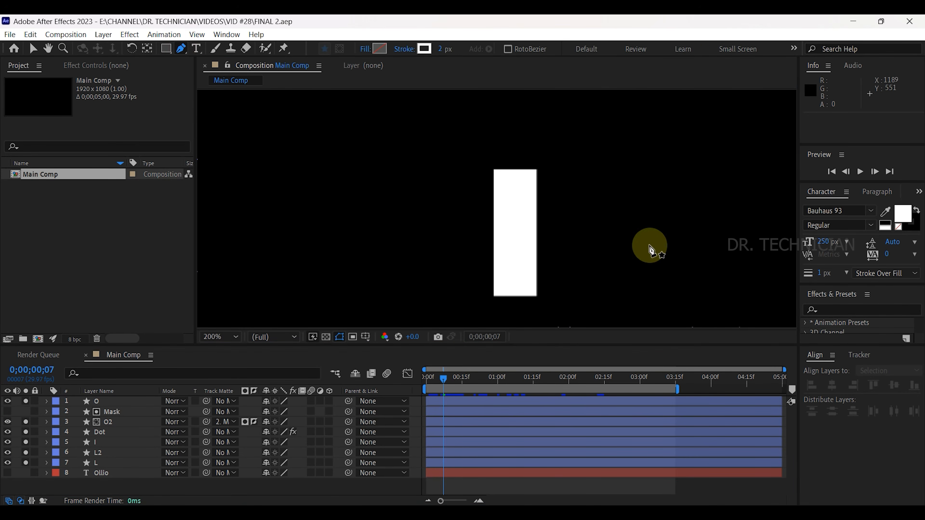
pyautogui.click(543, 293)
pyautogui.click(544, 174)
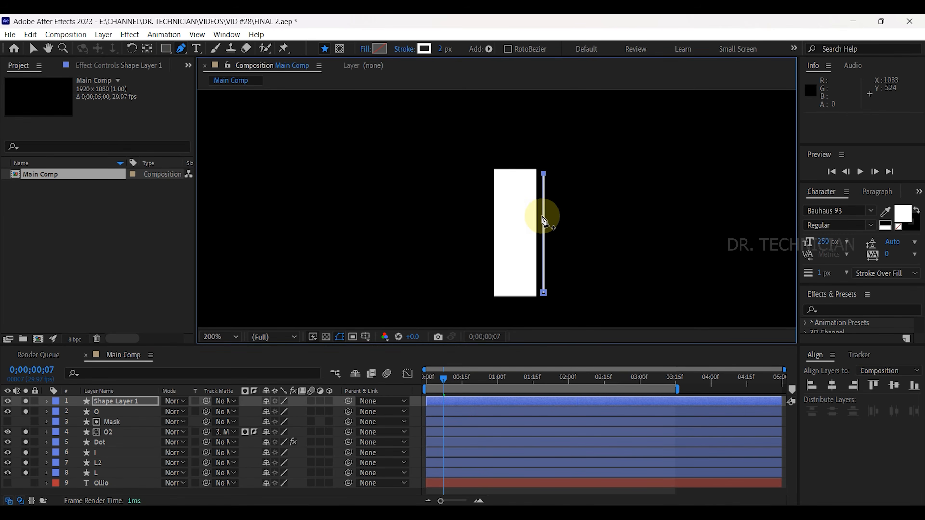
# Set the new line's fill to None and its stroke colour to red.
pyautogui.click(365, 49)
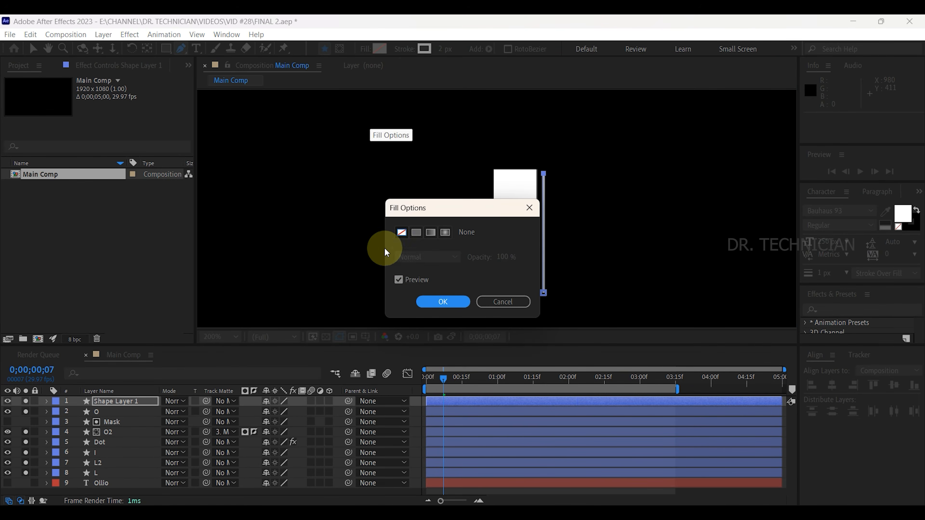
pyautogui.click(401, 234)
pyautogui.click(442, 302)
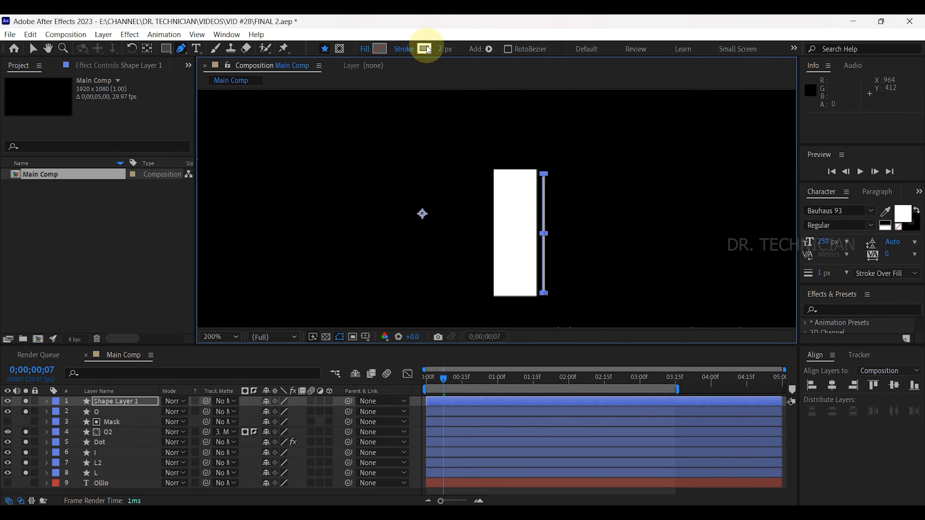
pyautogui.click(425, 54)
pyautogui.moveTo(387, 388)
pyautogui.mouseDown()
pyautogui.moveTo(427, 360)
pyautogui.moveTo(484, 294)
pyautogui.mouseUp()
pyautogui.click(564, 334)
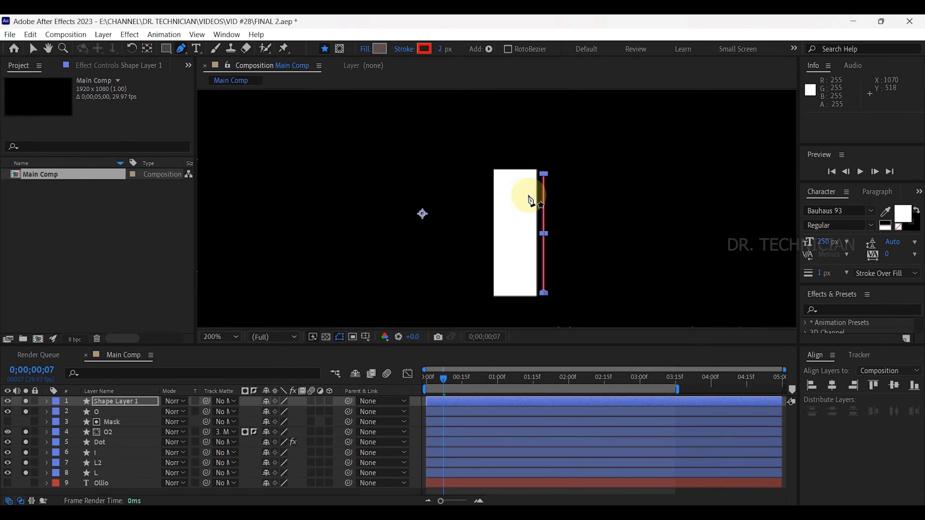
# Rename the line's shape layer as Reaction and expand its properties.
pyautogui.click(117, 400)
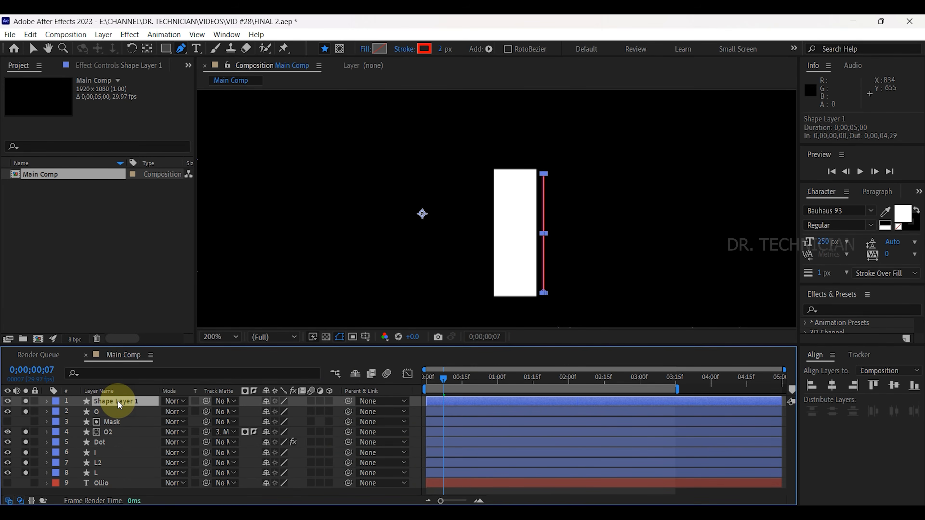
pyautogui.click(47, 401)
pyautogui.press('Return')
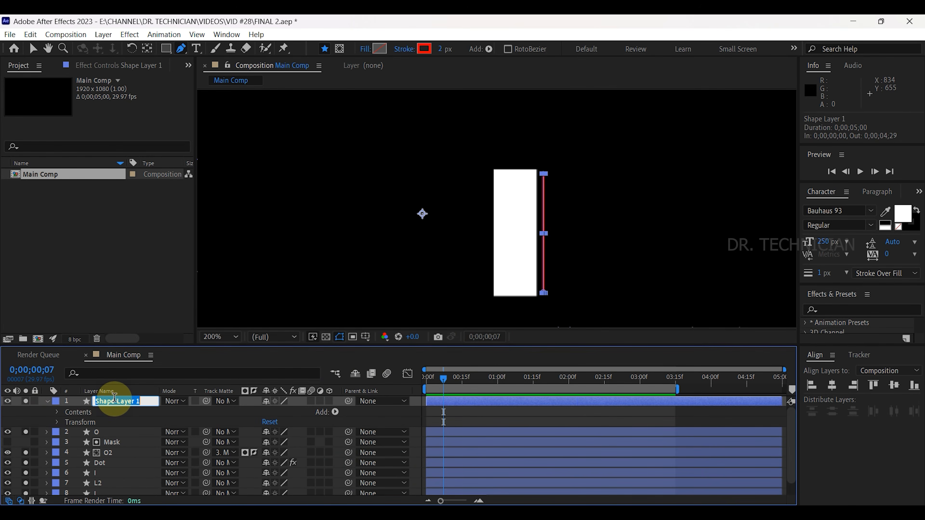
pyautogui.write('RE')
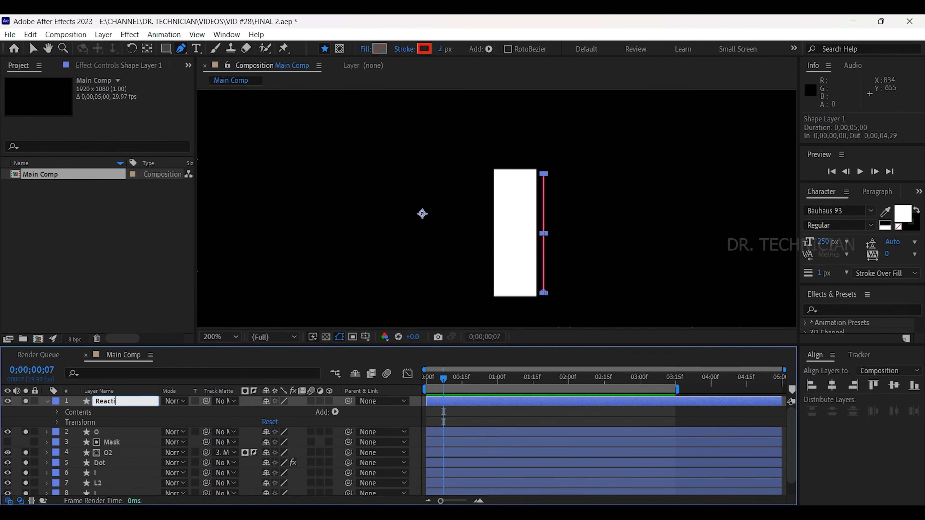
pyautogui.write('action')
pyautogui.press('Return')
# Add Trim Paths to Shape 1 in the Reaction layer.
pyautogui.click(57, 412)
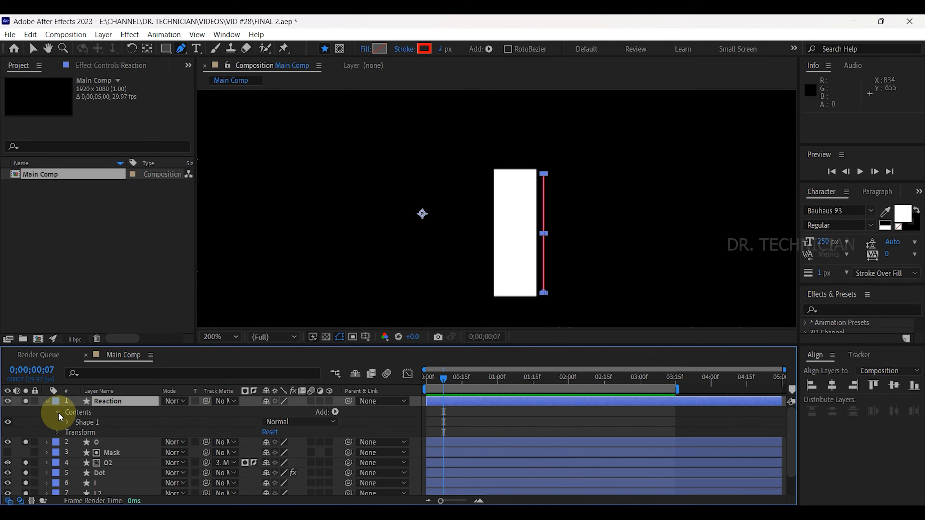
pyautogui.click(103, 423)
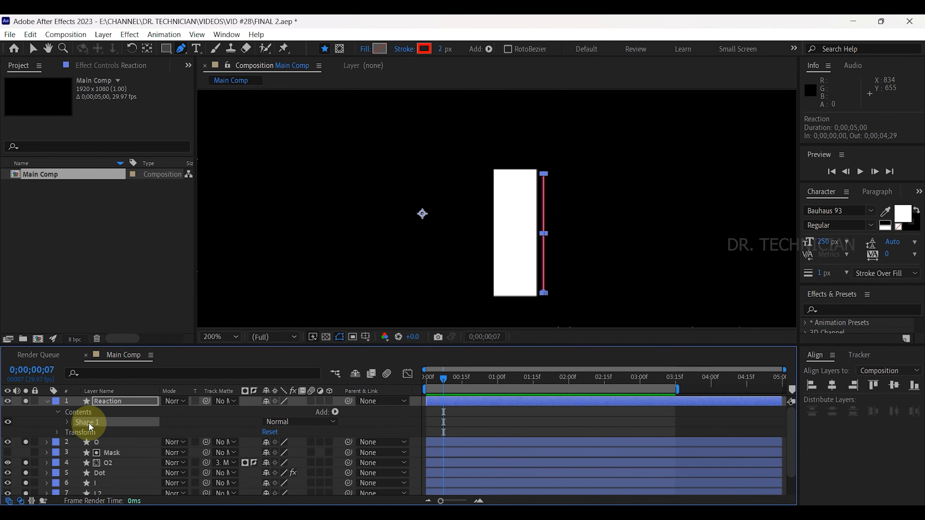
pyautogui.click(335, 412)
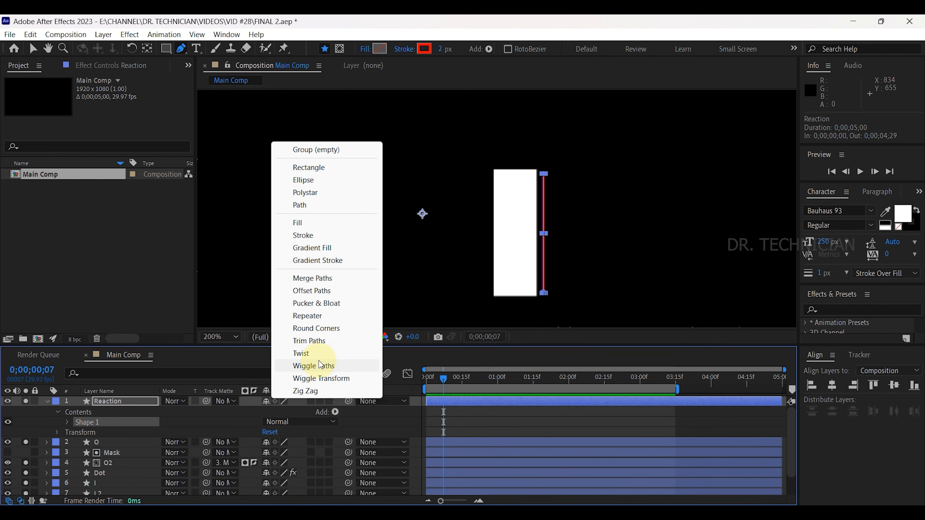
pyautogui.click(293, 341)
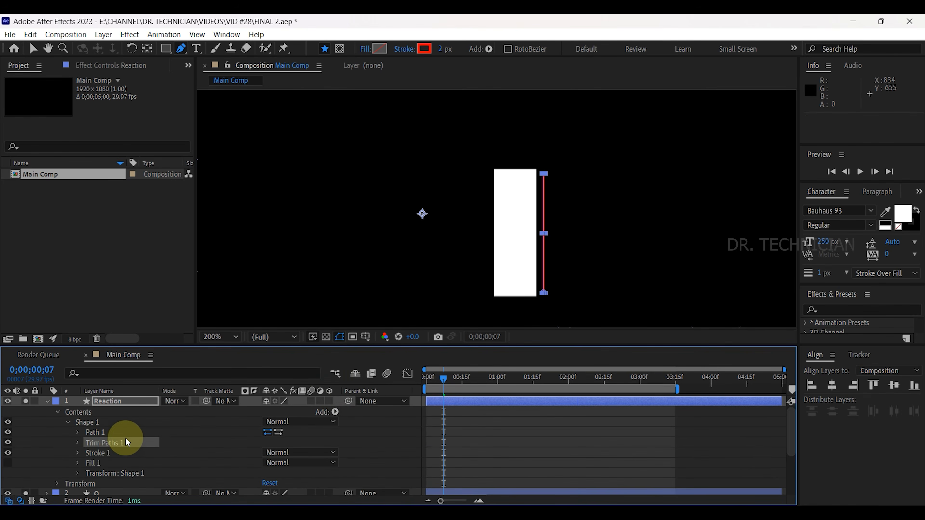
# Keyframe the Reaction line's Trim Paths Start and End at frame 7, with both at 100%.
pyautogui.click(78, 442)
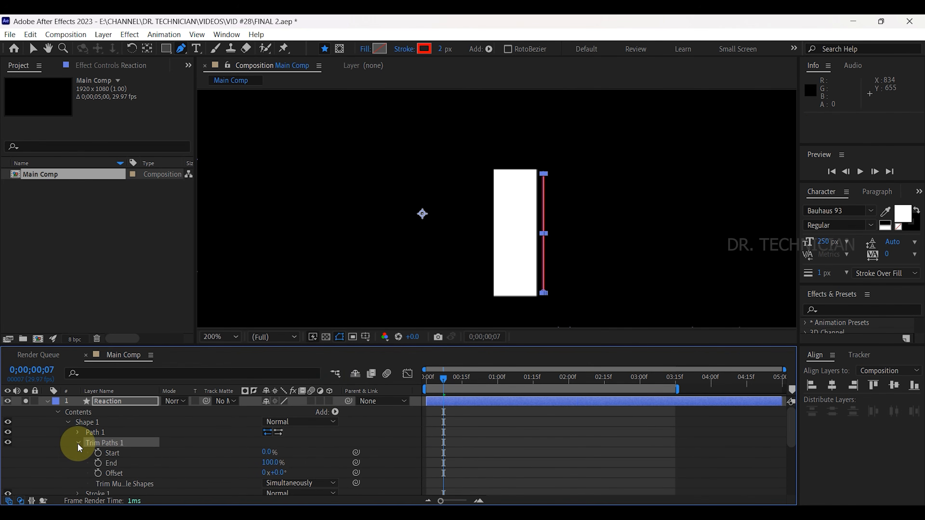
pyautogui.click(98, 453)
pyautogui.click(98, 464)
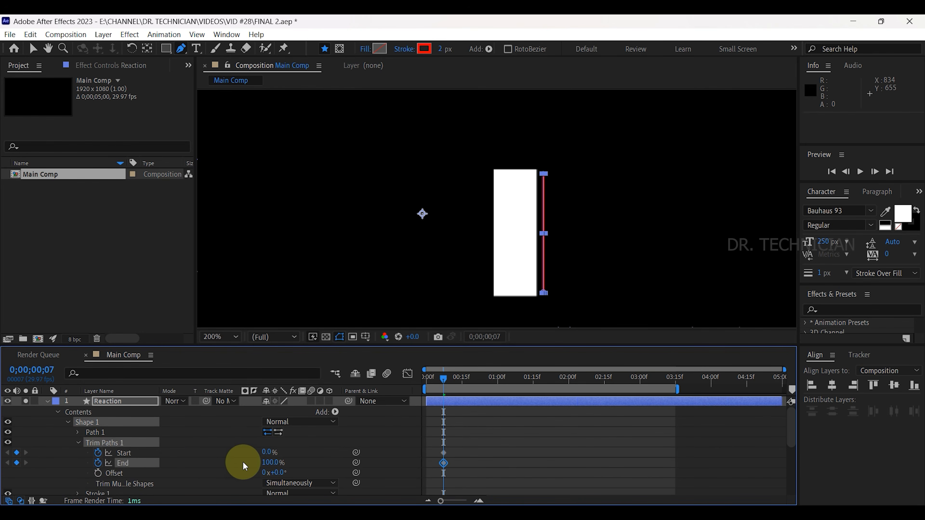
pyautogui.click(267, 453)
pyautogui.moveTo(267, 454); pyautogui.dragTo(361, 454)
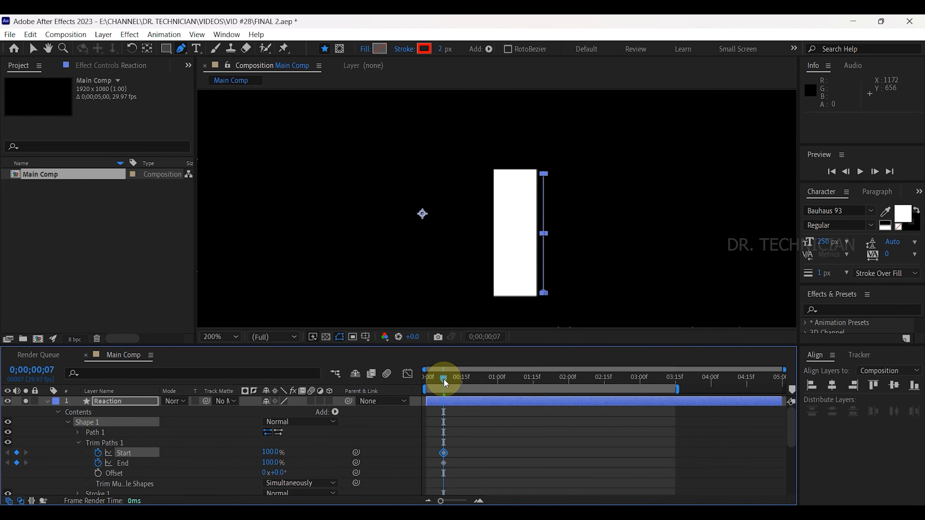
# Keyframe the Reaction line's Trim Paths Start and End at frame 1, with both at 0%.
pyautogui.moveTo(443, 379); pyautogui.dragTo(428, 379)
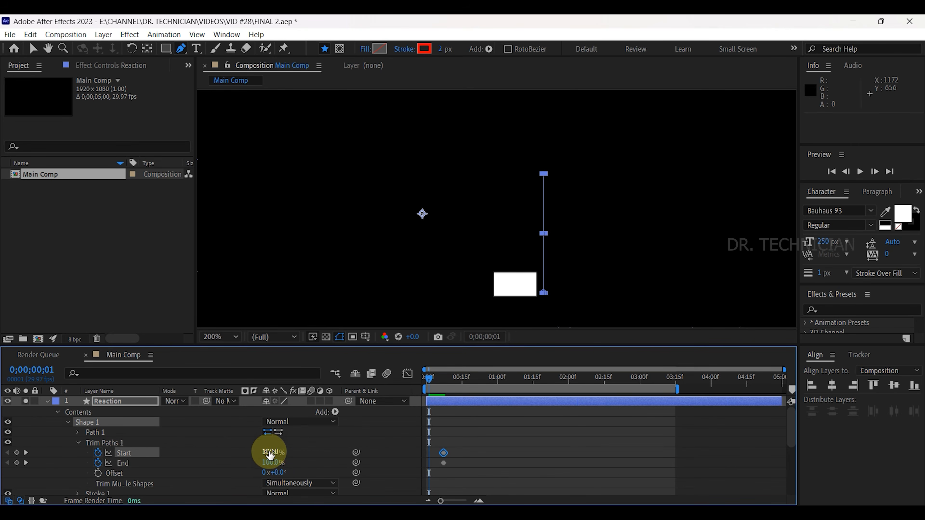
pyautogui.moveTo(270, 455); pyautogui.dragTo(117, 452)
pyautogui.moveTo(270, 463); pyautogui.dragTo(150, 464)
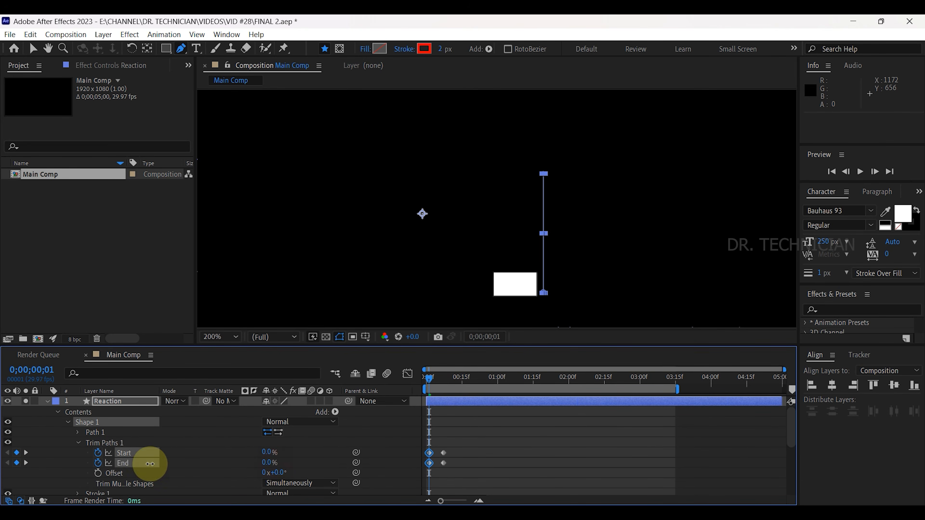
# Apply Easy Ease to all four Trim Paths Start and End keyframes of the Reaction line.
pyautogui.moveTo(448, 446); pyautogui.dragTo(429, 466)
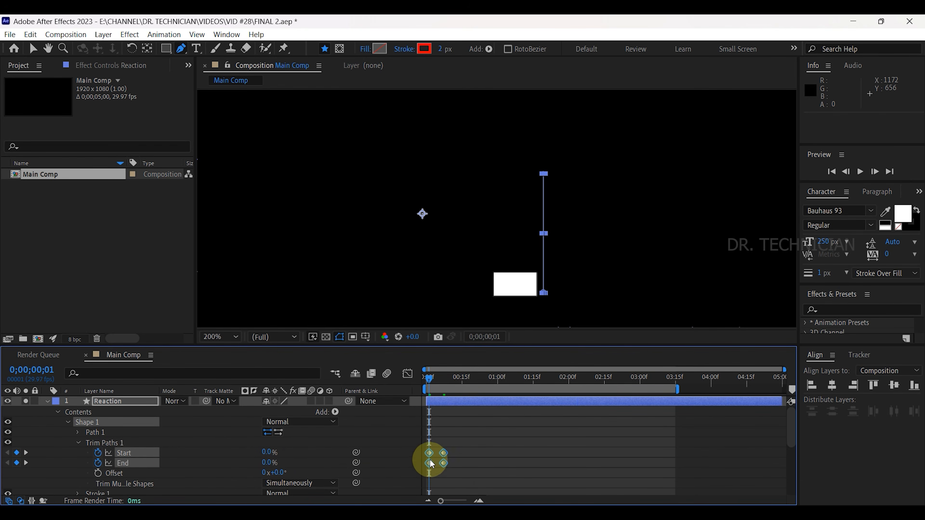
pyautogui.rightClick(432, 463)
pyautogui.moveTo(482, 459)
pyautogui.click(631, 385)
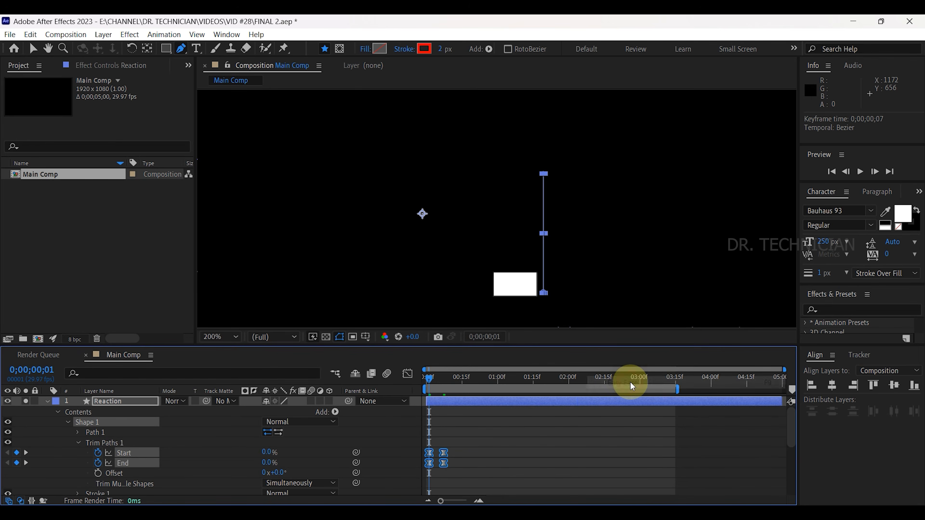
# Shift the Trim Paths Start keyframes two frames later, to frames 3 and 9, and scrub through the line's motion.
pyautogui.moveTo(440, 501); pyautogui.dragTo(461, 501)
pyautogui.click(505, 439)
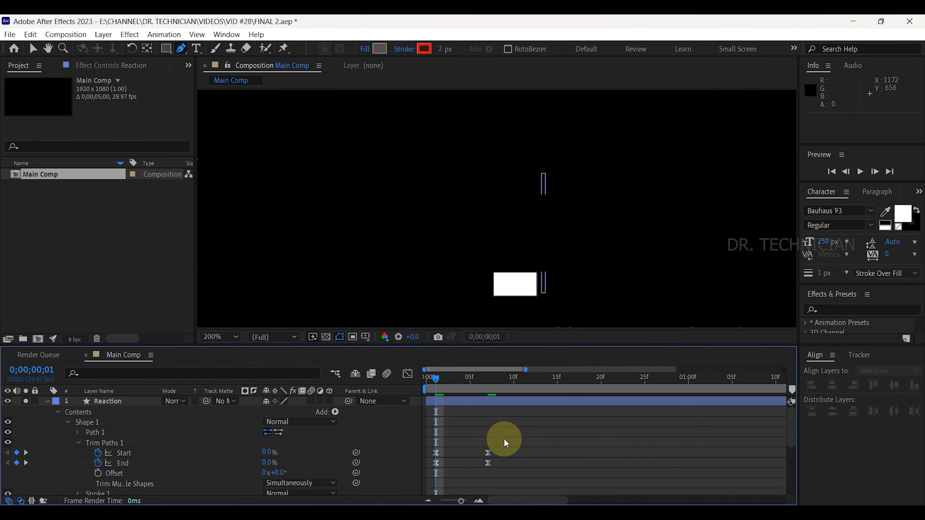
pyautogui.moveTo(504, 440); pyautogui.dragTo(426, 457)
pyautogui.moveTo(497, 452); pyautogui.dragTo(505, 453)
pyautogui.moveTo(435, 378); pyautogui.dragTo(485, 386)
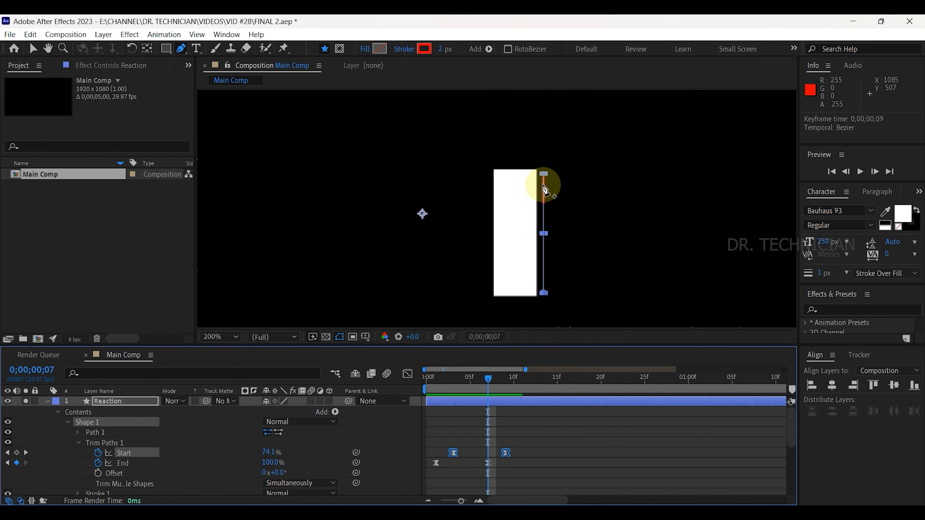
pyautogui.click(525, 452)
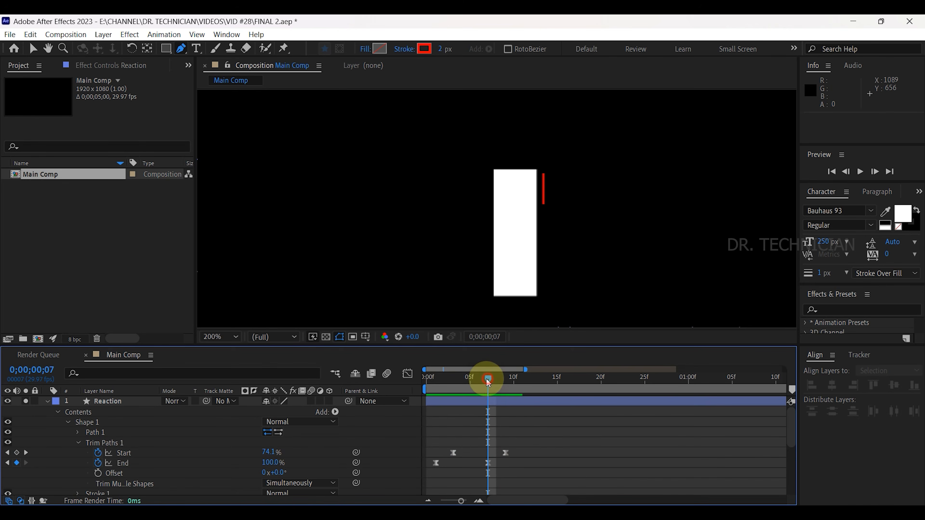
pyautogui.moveTo(489, 378); pyautogui.dragTo(471, 380)
# Reshape the Start and End keyframes' speed curves in the Graph Editor into narrower, steeper peaks.
pyautogui.moveTo(520, 456); pyautogui.dragTo(430, 469)
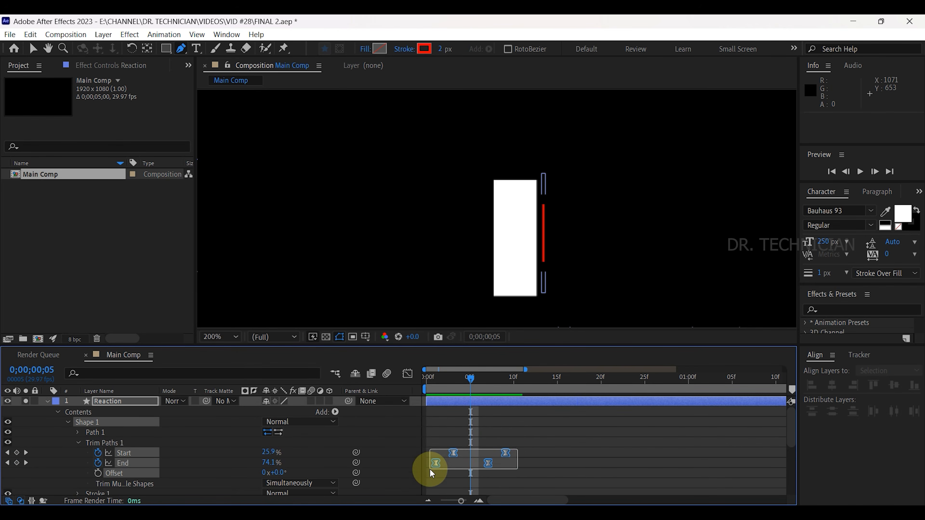
pyautogui.click(407, 374)
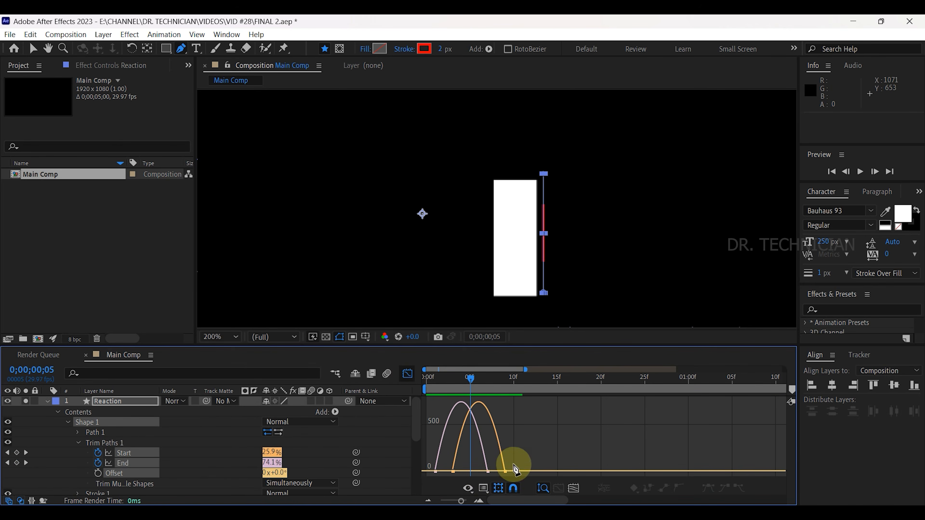
pyautogui.moveTo(514, 467); pyautogui.dragTo(474, 469)
pyautogui.moveTo(472, 380); pyautogui.dragTo(407, 386)
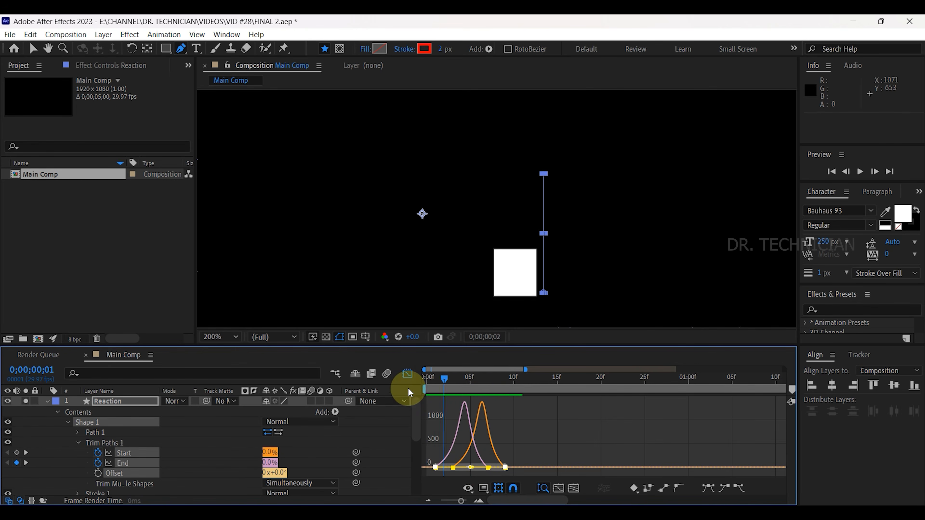
pyautogui.click(407, 374)
# End the work area at frame 15 and preview the Reaction line beside the bar.
pyautogui.click(556, 392)
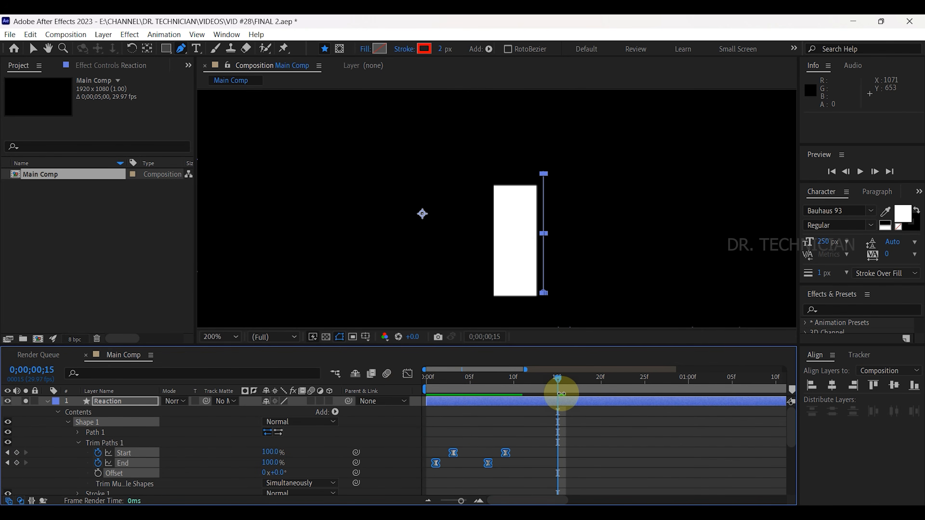
pyautogui.moveTo(562, 393); pyautogui.dragTo(566, 390)
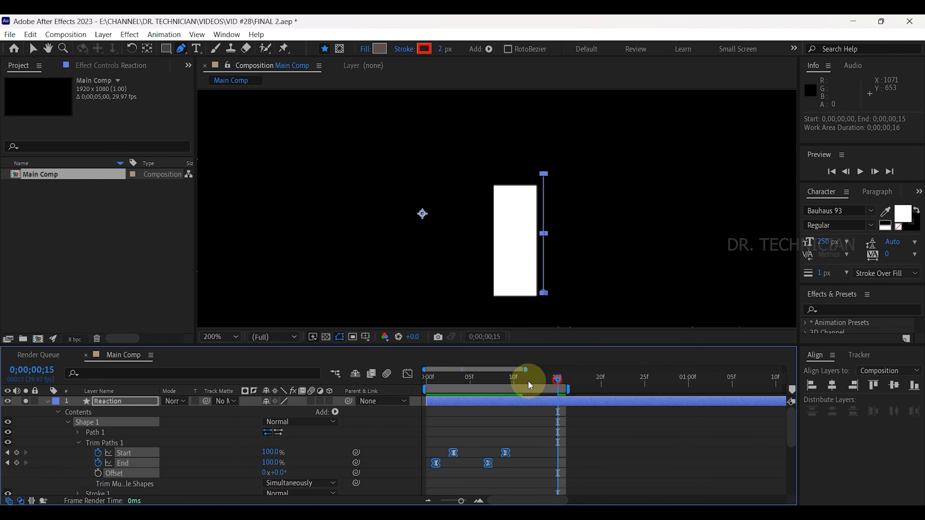
pyautogui.click(426, 391)
pyautogui.click(860, 171)
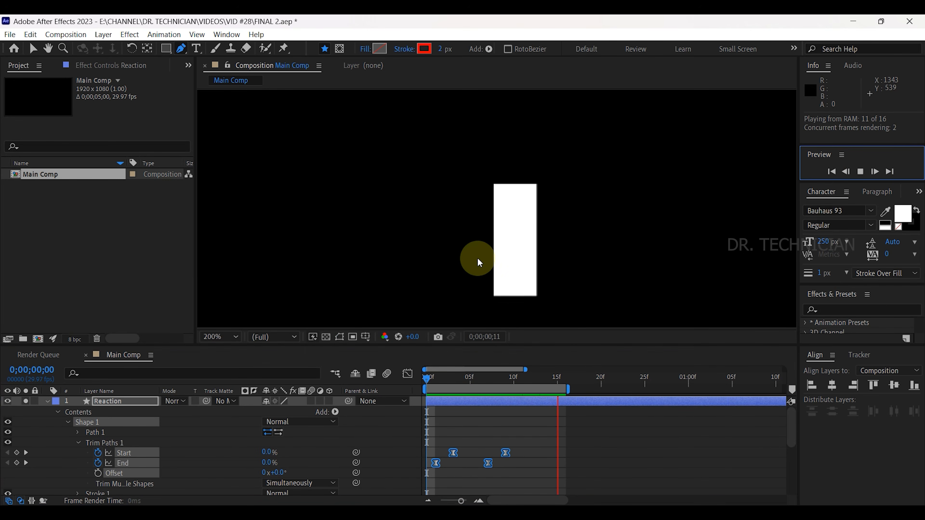
pyautogui.click(860, 171)
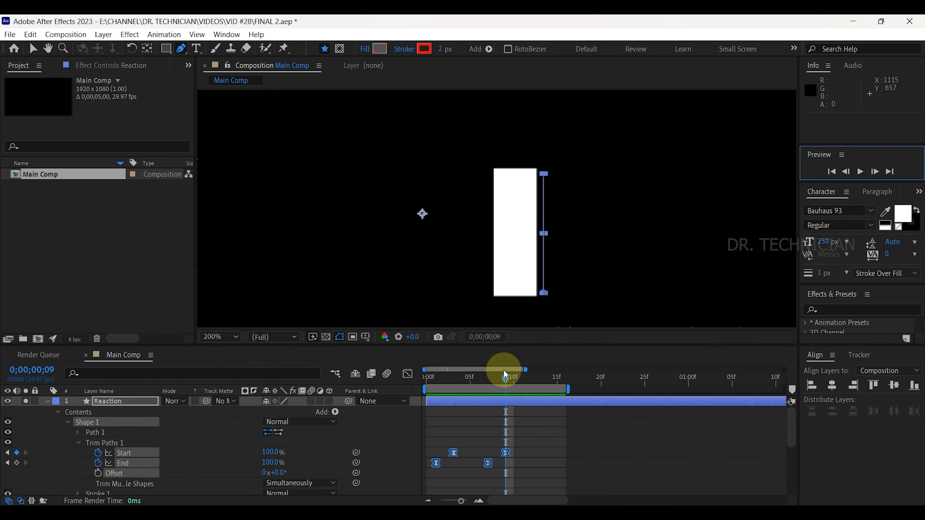
pyautogui.moveTo(503, 371); pyautogui.dragTo(484, 379)
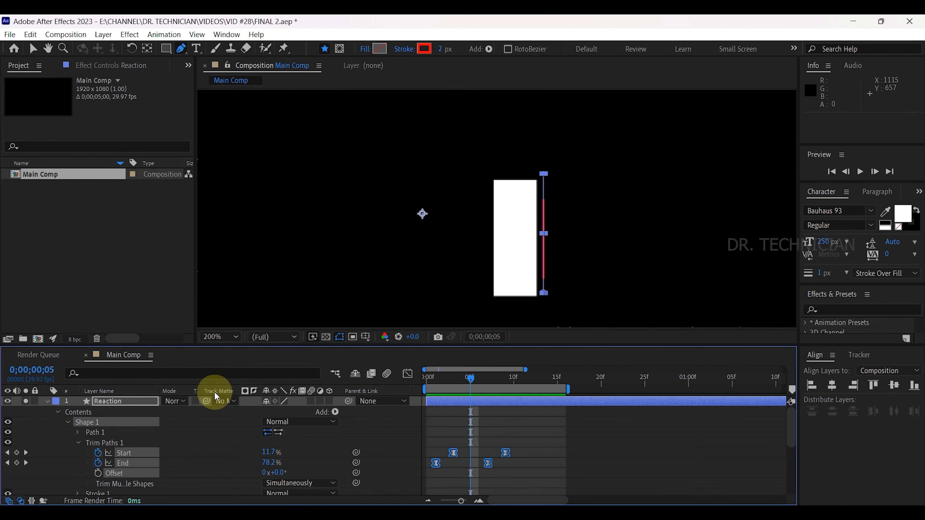
# Duplicate Shape 1 in the Reaction layer and move the copy to the left side of the white bar.
pyautogui.click(68, 422)
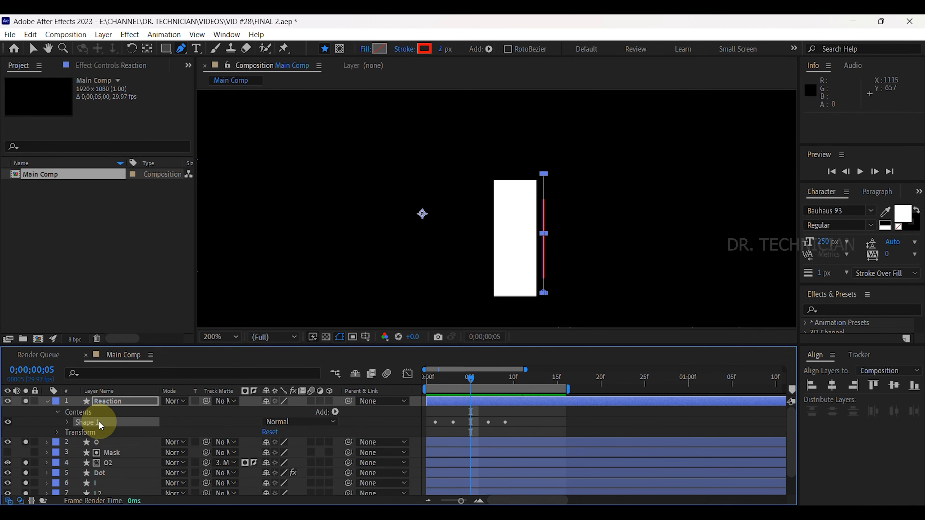
pyautogui.hotkey('ctrl', 'd')
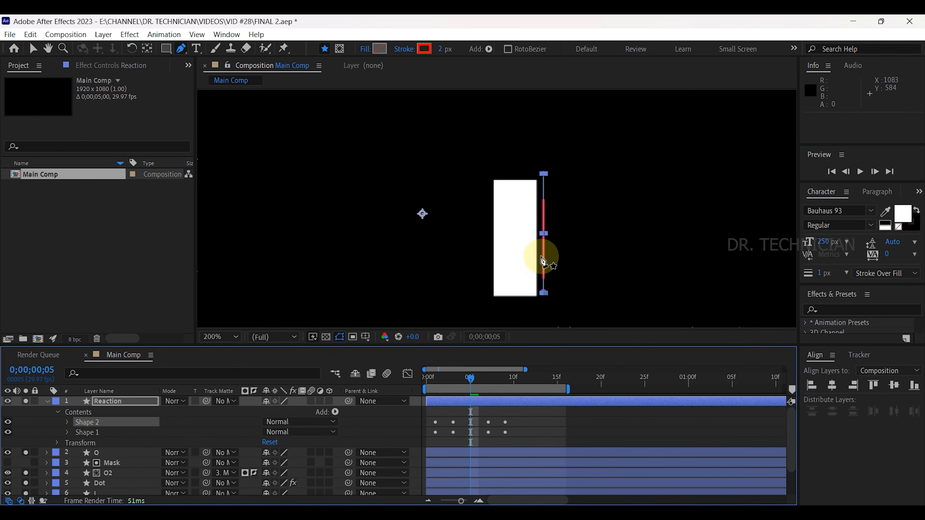
pyautogui.click(33, 48)
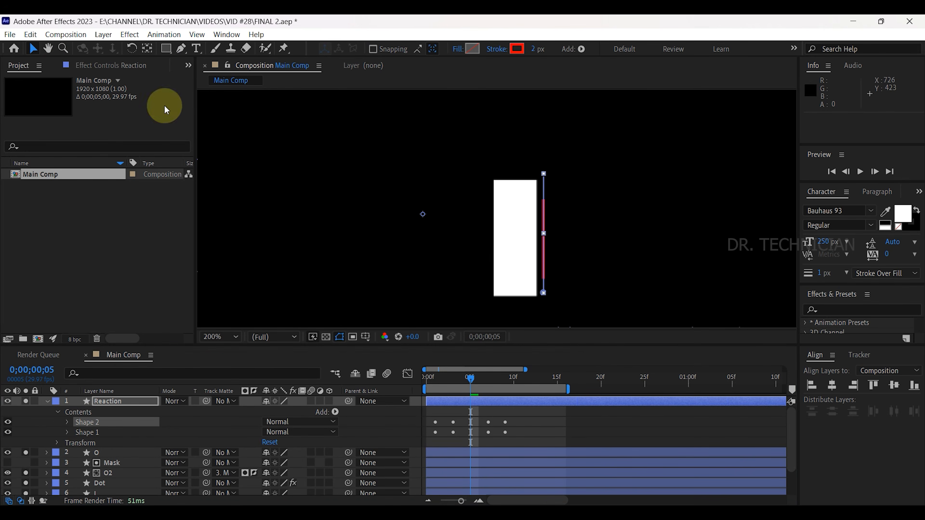
pyautogui.moveTo(544, 262); pyautogui.dragTo(488, 259)
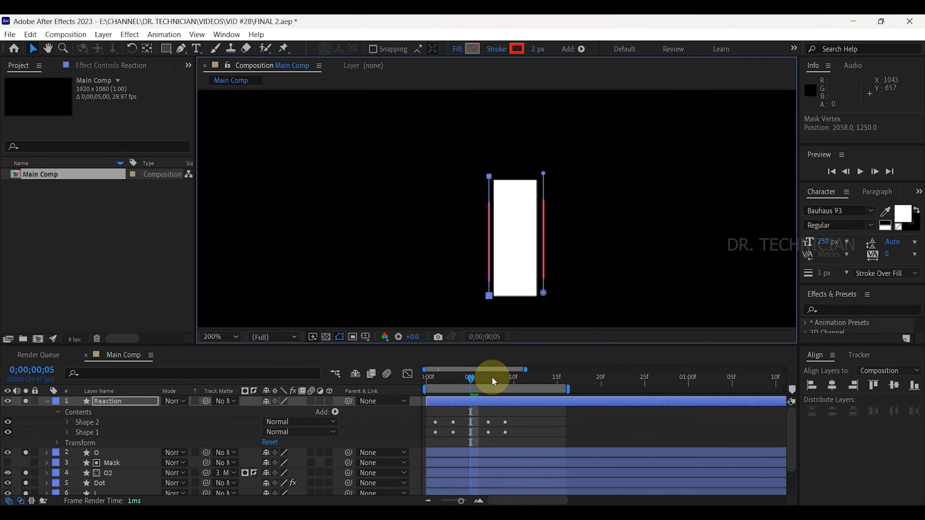
# Preview the pair of reaction lines from frame 0 and scrub through the timeline.
pyautogui.moveTo(491, 377); pyautogui.dragTo(424, 378)
pyautogui.click(860, 171)
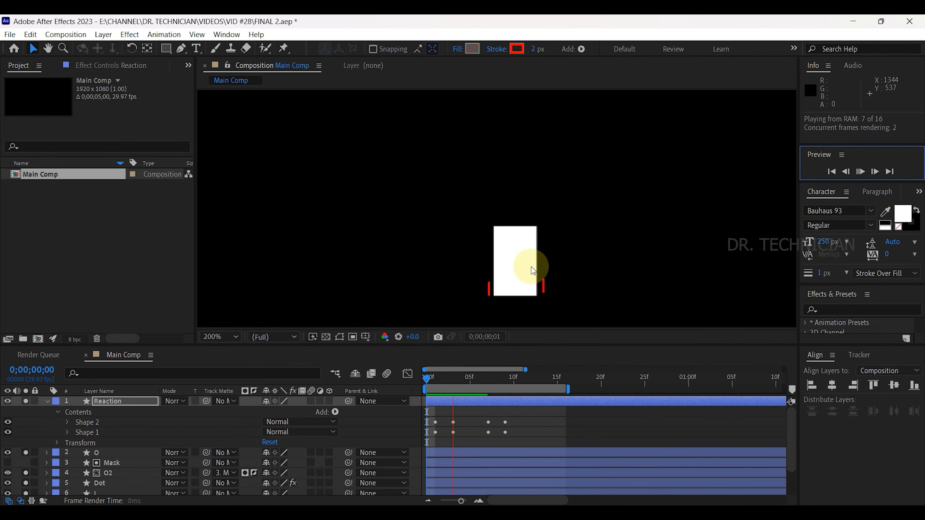
pyautogui.click(861, 173)
pyautogui.click(437, 377)
pyautogui.moveTo(449, 381); pyautogui.dragTo(696, 392)
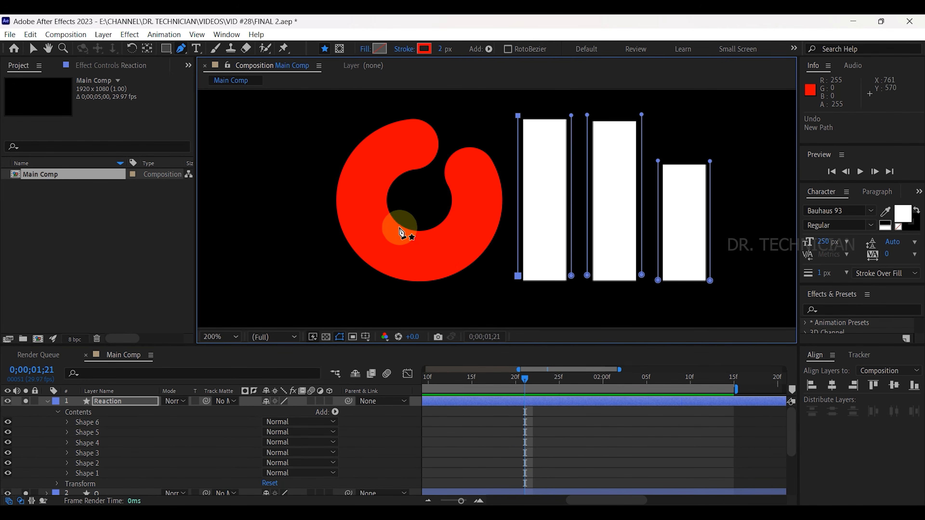
# Draw a curved path in the Reaction layer from the O's right edge around its underside with the Pen tool.
pyautogui.click(506, 193)
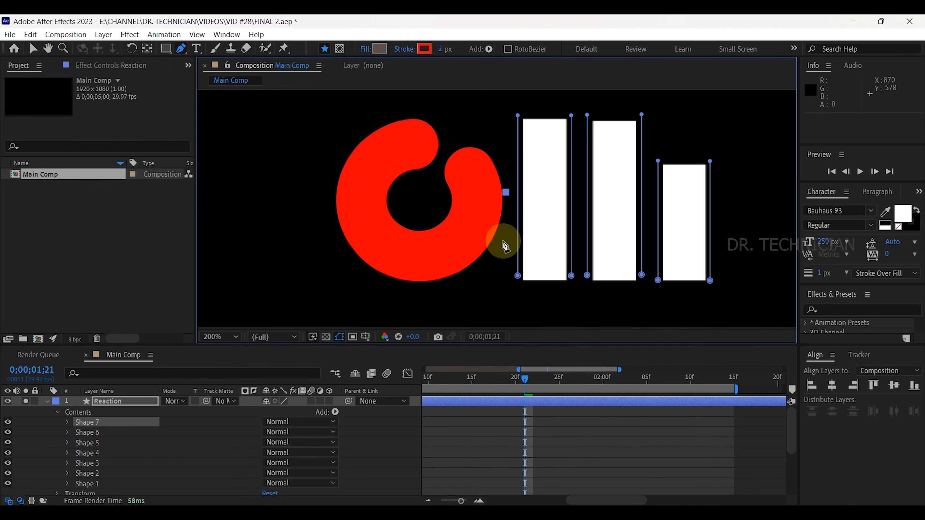
pyautogui.moveTo(427, 295); pyautogui.dragTo(327, 300)
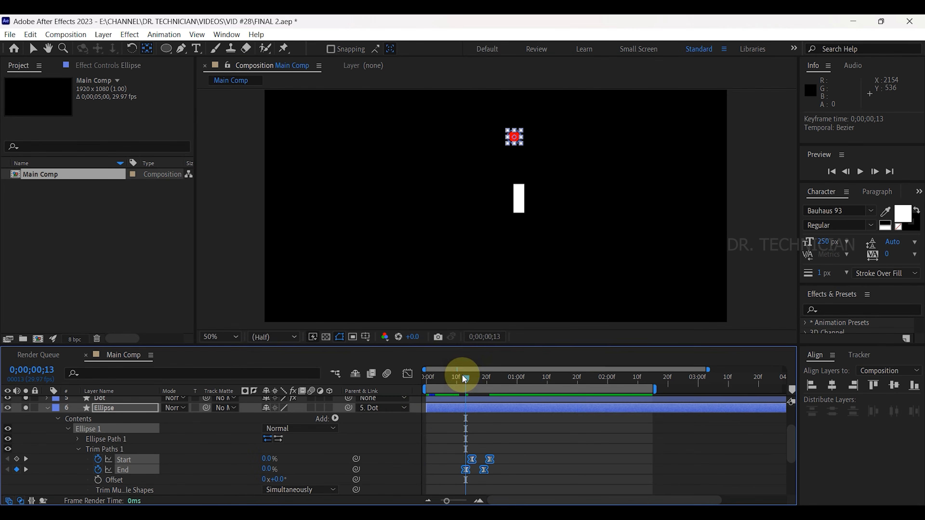
# Play the whole logo animation from frame 0 to check the reaction lines together with the letters and dot.
pyautogui.moveTo(465, 378); pyautogui.dragTo(378, 396)
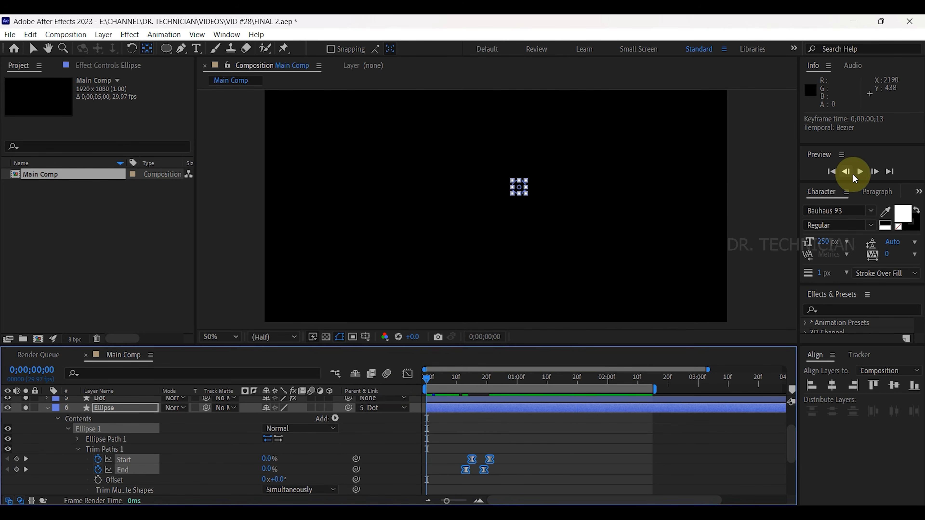
pyautogui.click(859, 171)
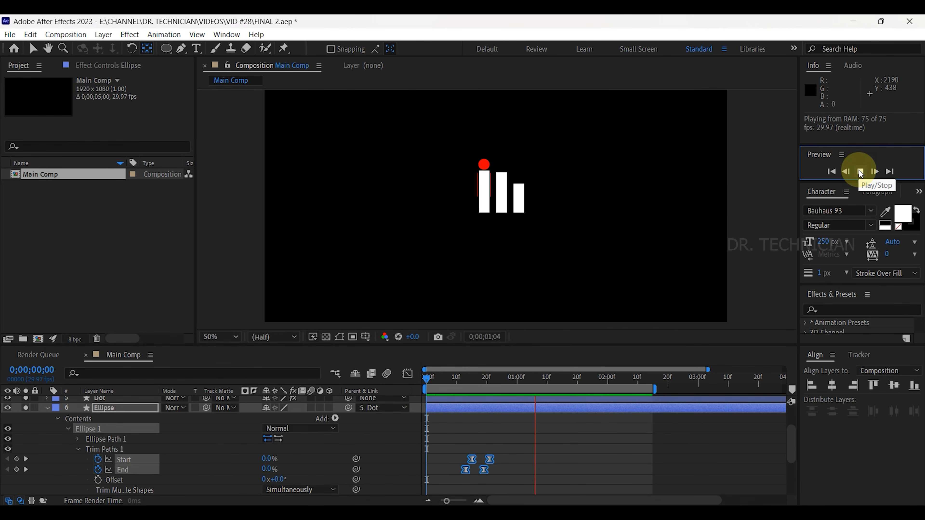